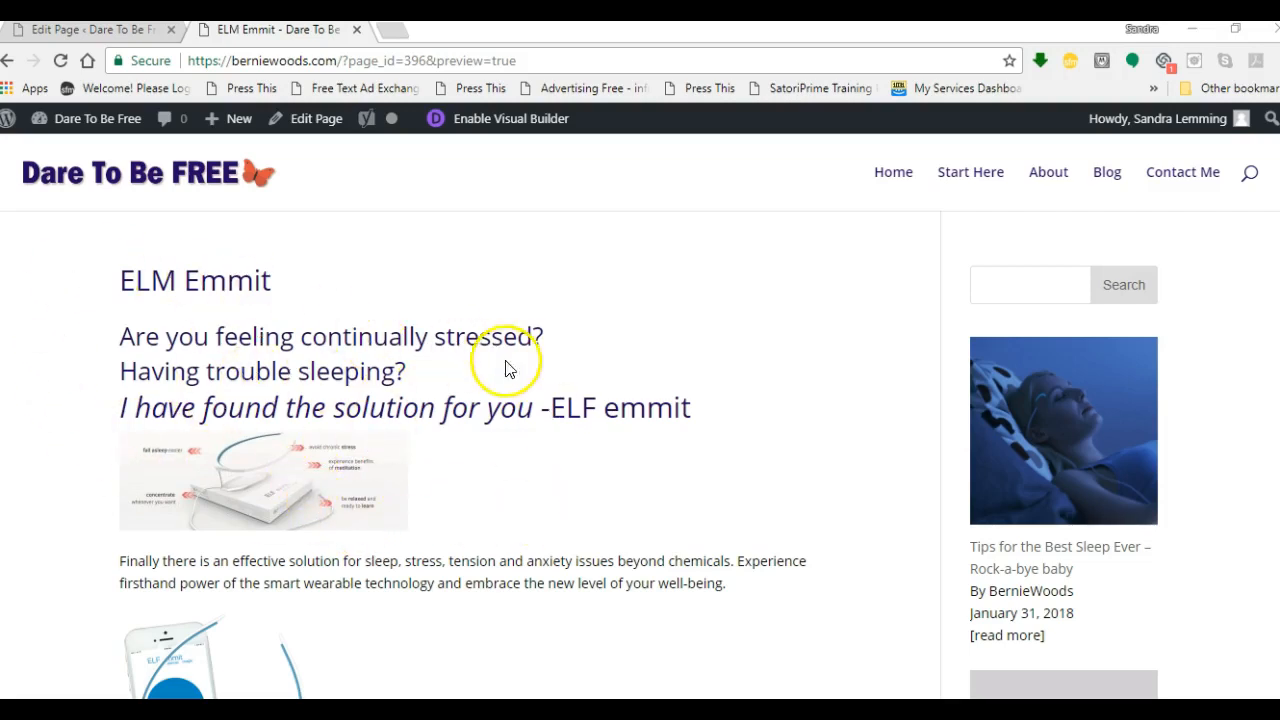
Step: Look over the ELM Emmit page preview, then open the site's home page and view it down to the footer
{"action": "scroll", "coordinate": [363, 510], "scroll_direction": "down", "scroll_amount": 1}
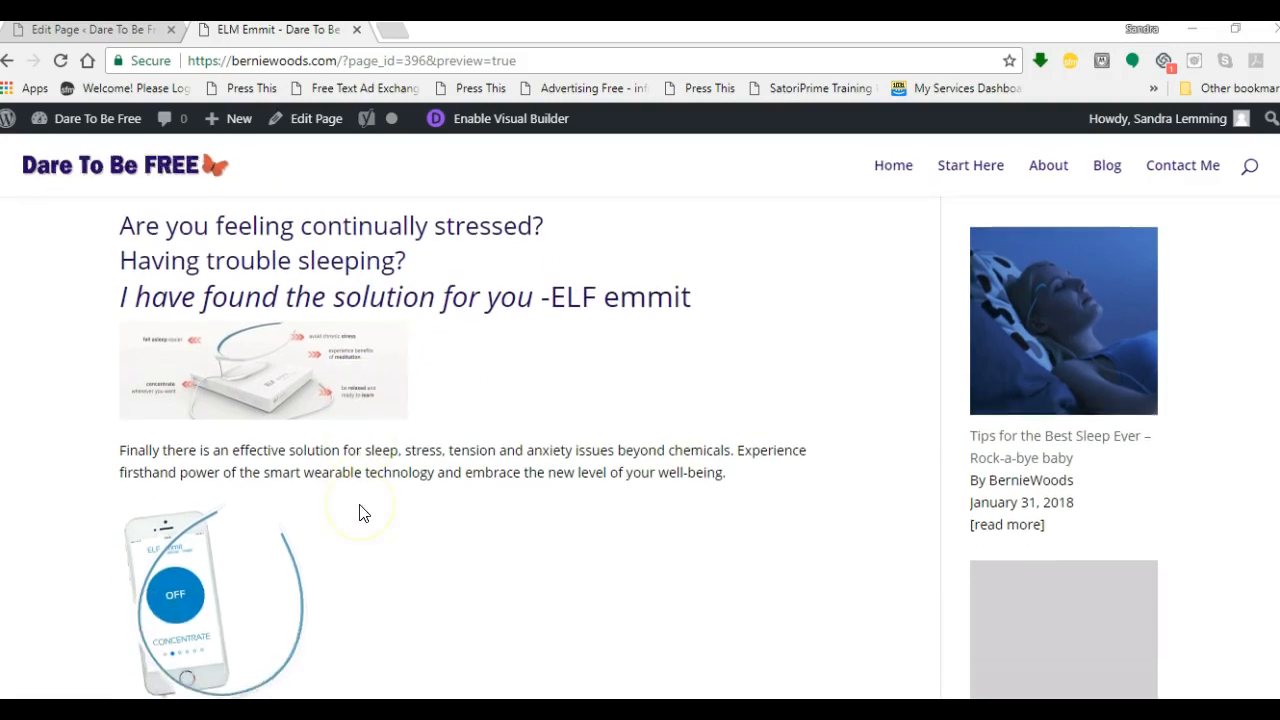
{"action": "scroll", "coordinate": [363, 510], "scroll_direction": "up", "scroll_amount": 1}
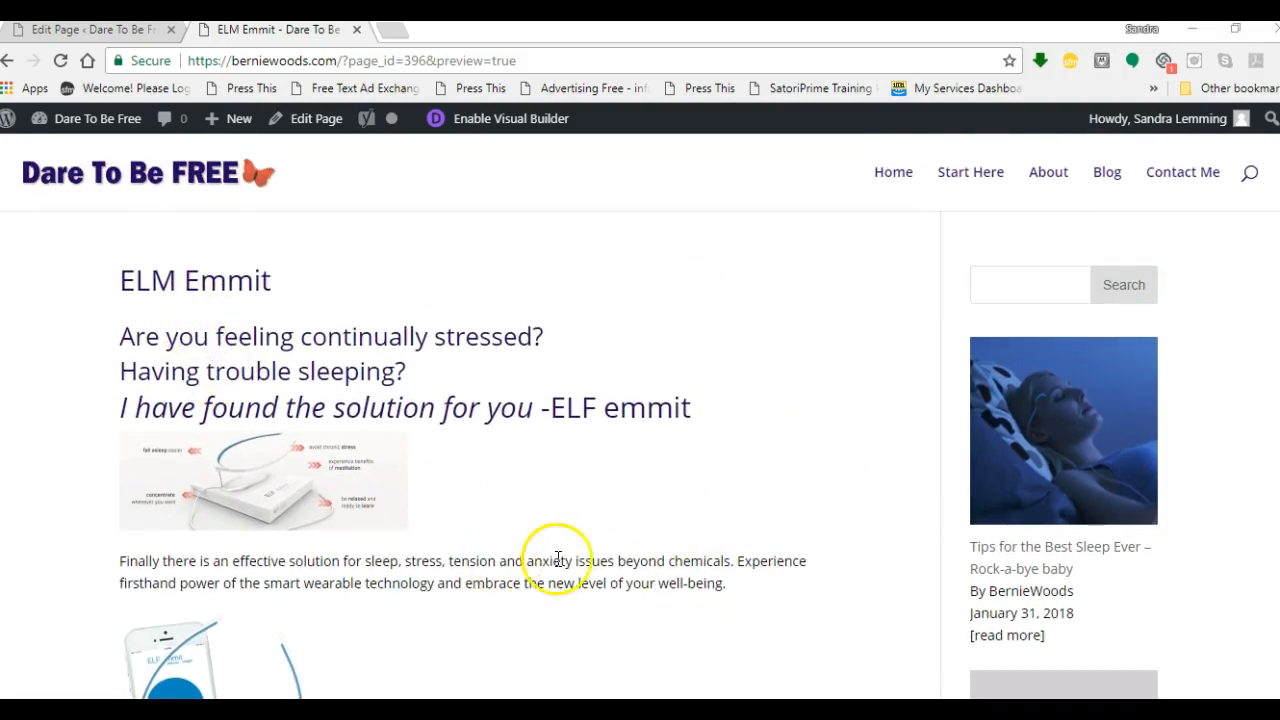
{"action": "left_click", "coordinate": [893, 176]}
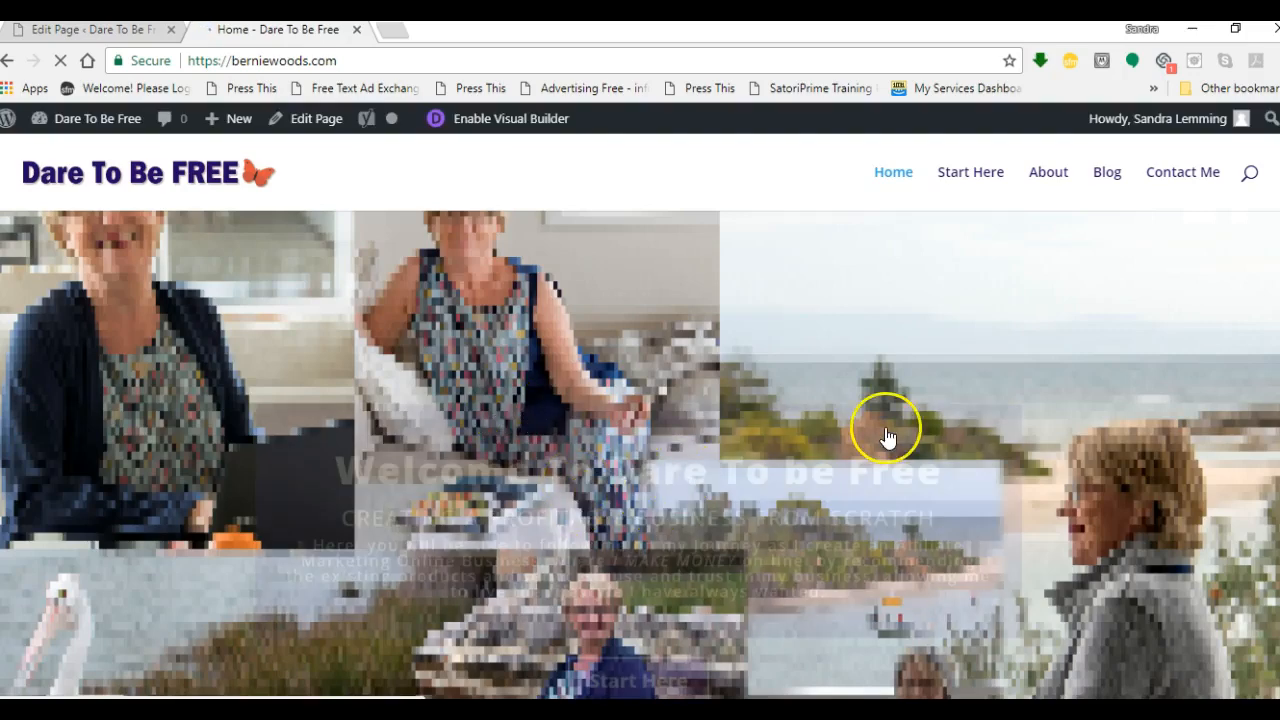
{"action": "scroll", "coordinate": [886, 436], "scroll_direction": "down", "scroll_amount": 3}
{"action": "scroll", "coordinate": [885, 437], "scroll_direction": "down", "scroll_amount": 6}
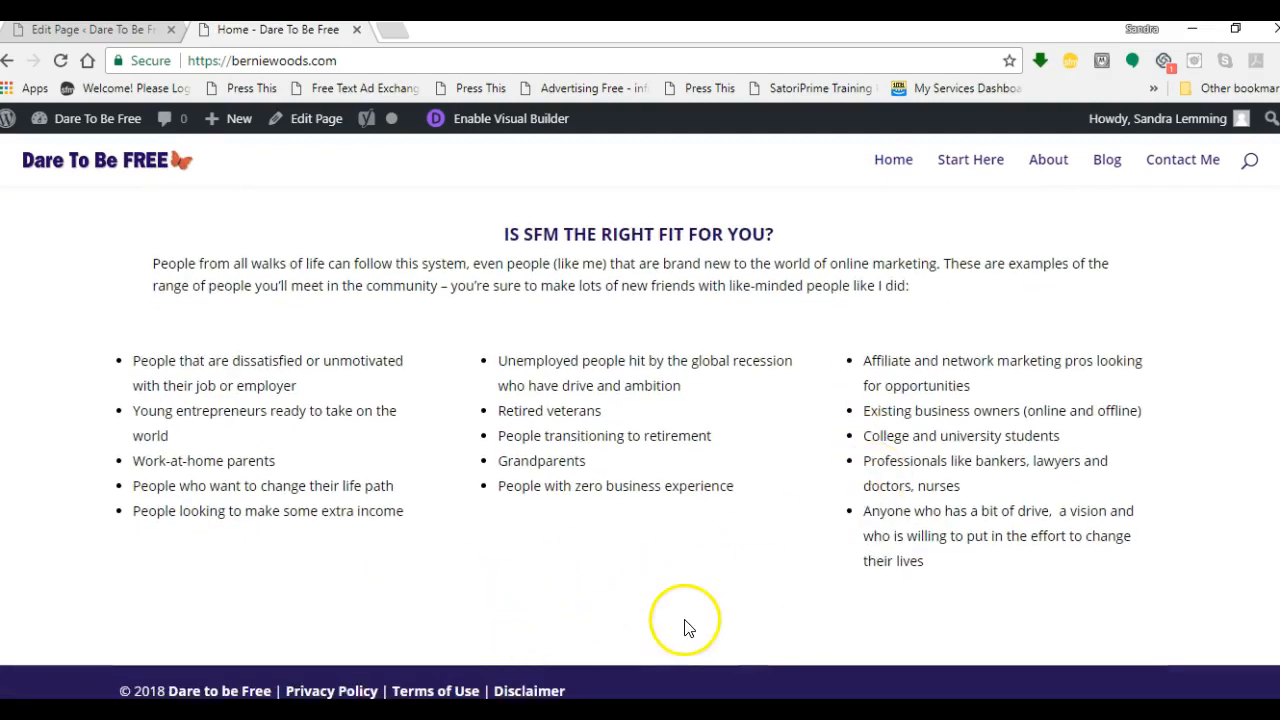
{"action": "scroll", "coordinate": [687, 627], "scroll_direction": "up", "scroll_amount": 10}
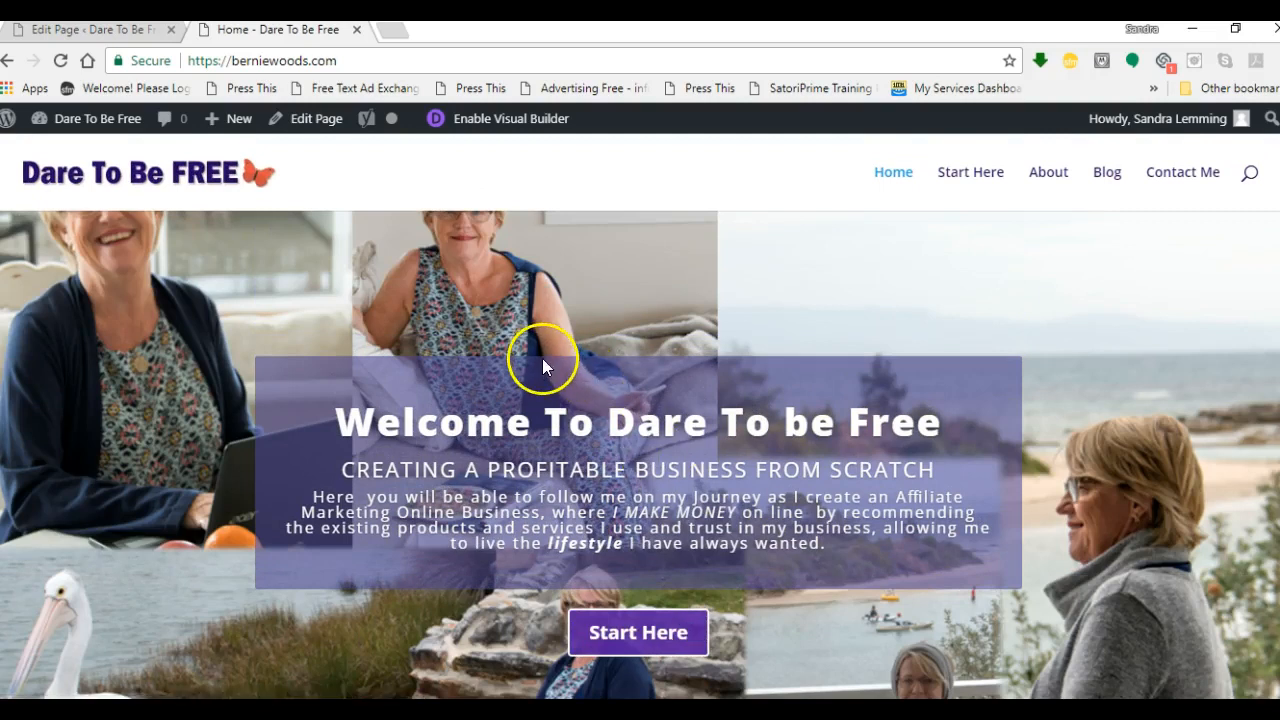
Step: Go to the WordPress dashboard, list all pages and open the ELM Emmit draft for editing
{"action": "mouse_move", "coordinate": [70, 120]}
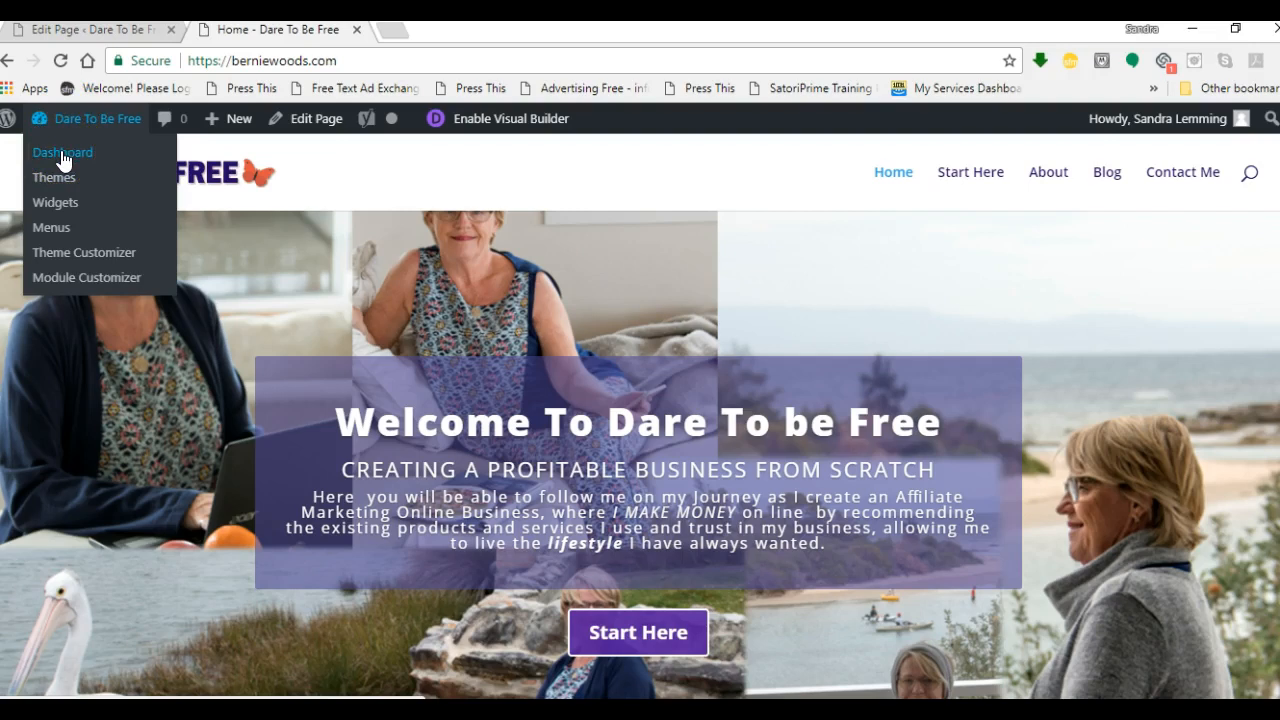
{"action": "left_click", "coordinate": [447, 398]}
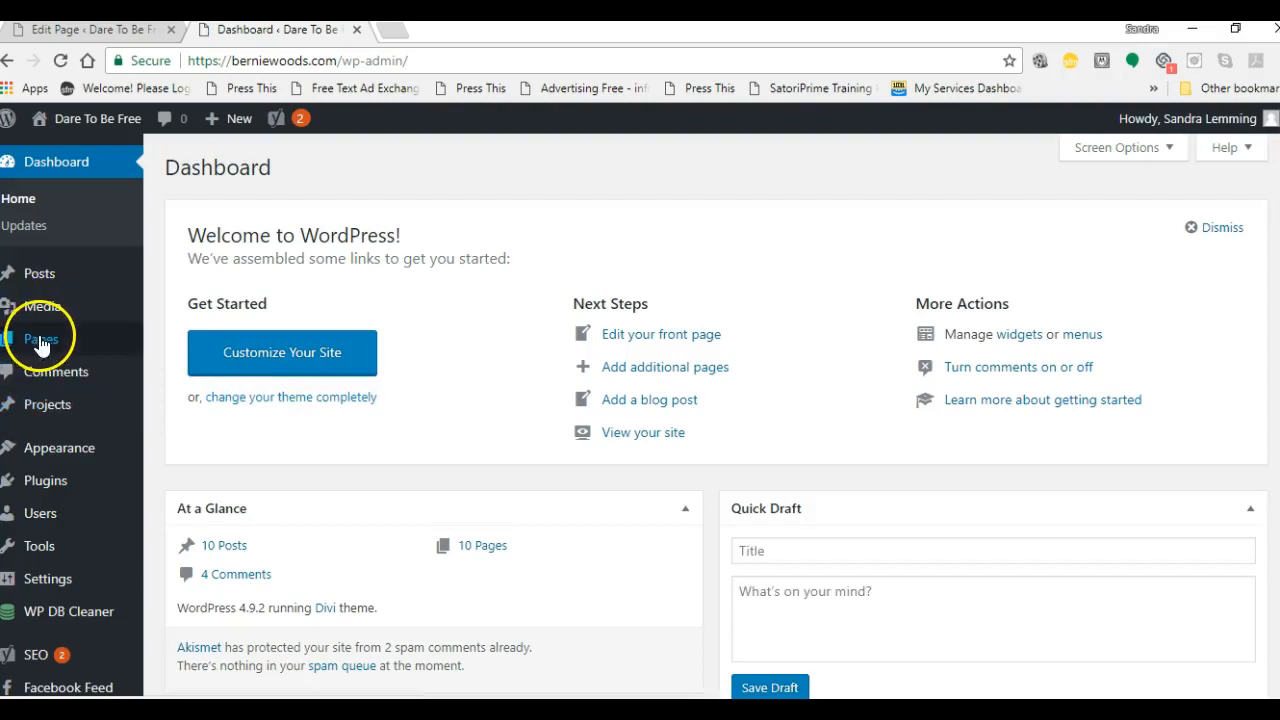
{"action": "mouse_move", "coordinate": [42, 343]}
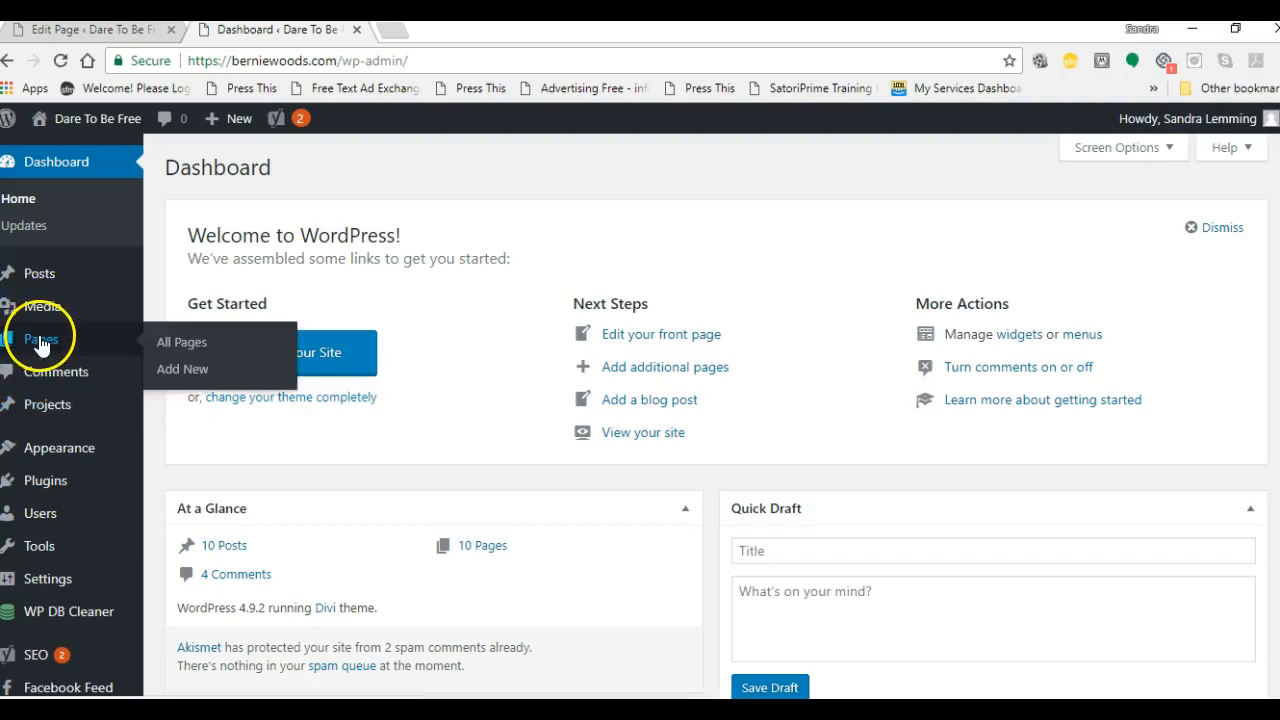
{"action": "left_click", "coordinate": [187, 344]}
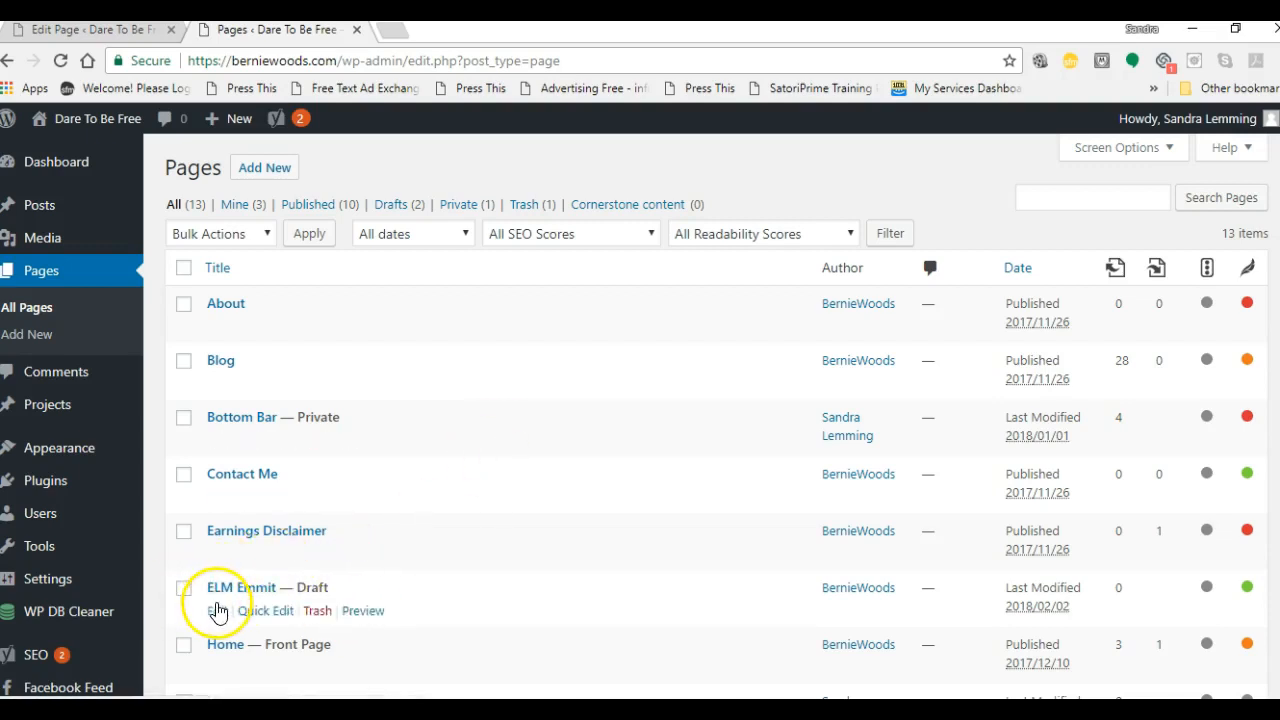
{"action": "left_click", "coordinate": [217, 610]}
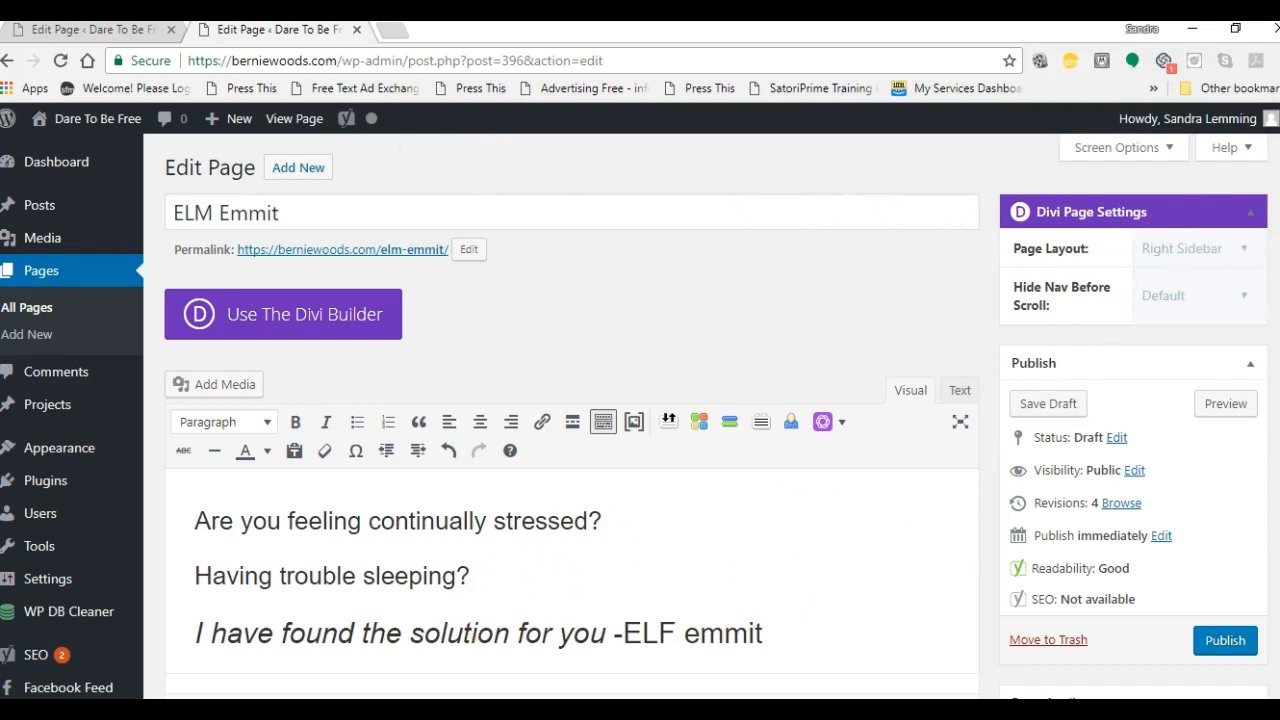
Step: Switch to the How To Create a Page draft and set its page layout to Fullwidth
{"action": "left_click", "coordinate": [70, 33]}
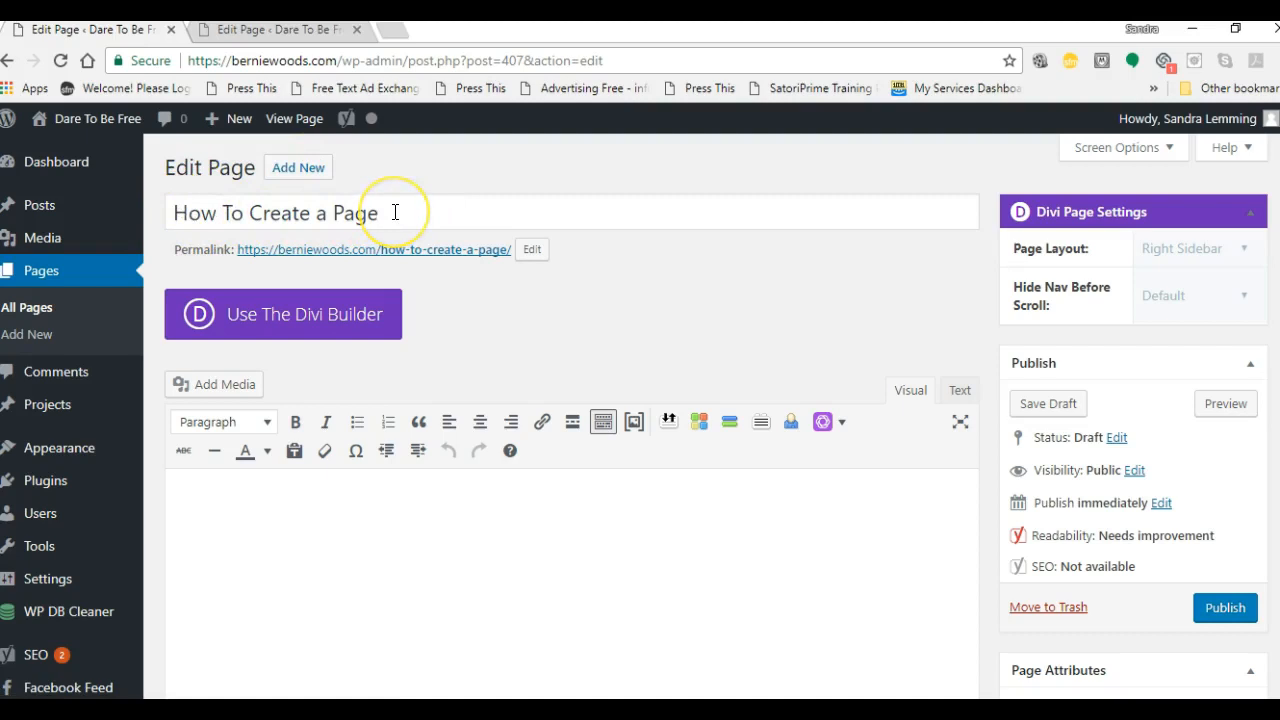
{"action": "left_click", "coordinate": [1245, 250]}
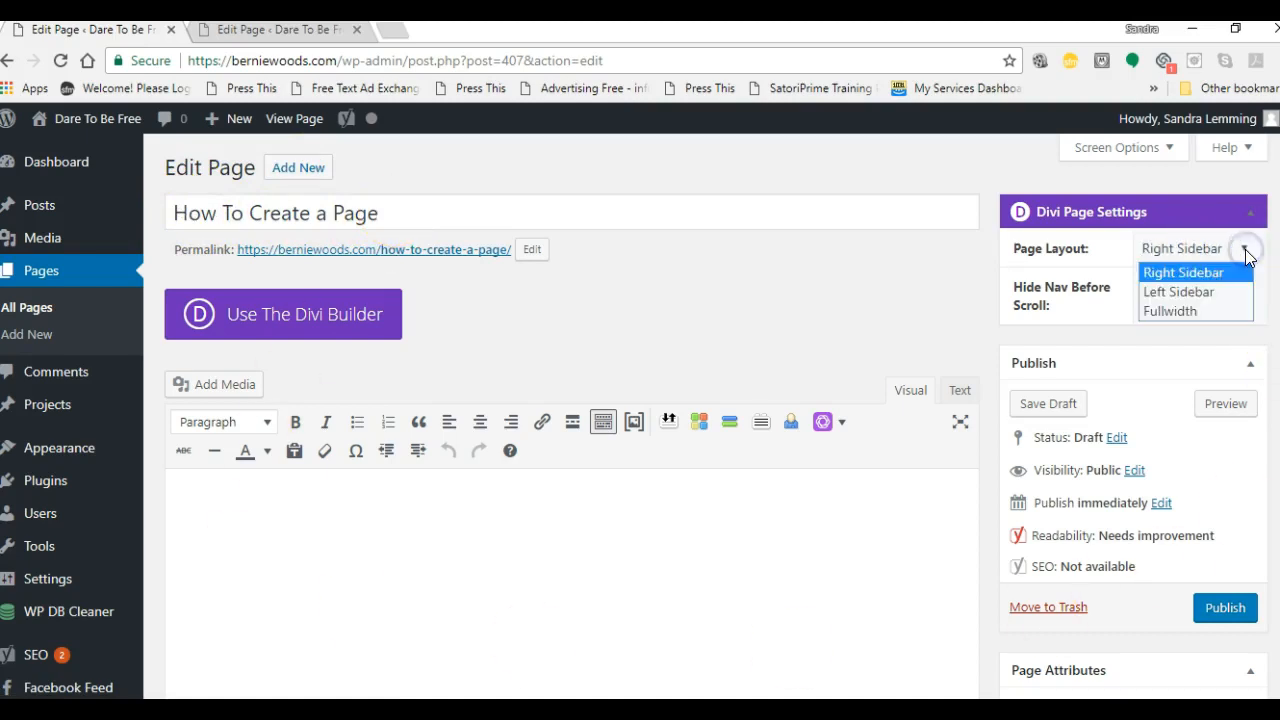
{"action": "left_click", "coordinate": [1181, 315]}
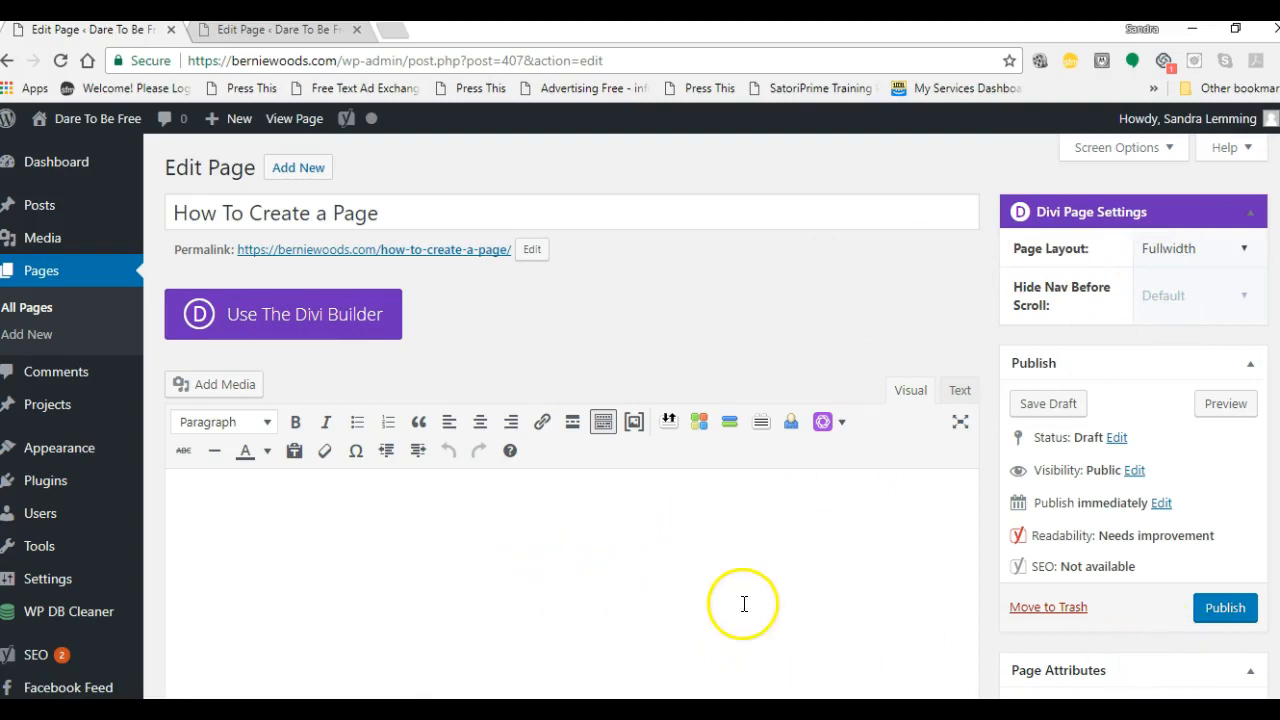
Step: Switch the page to the Divi Builder and add a fullwidth section below the standard section
{"action": "left_click", "coordinate": [347, 318]}
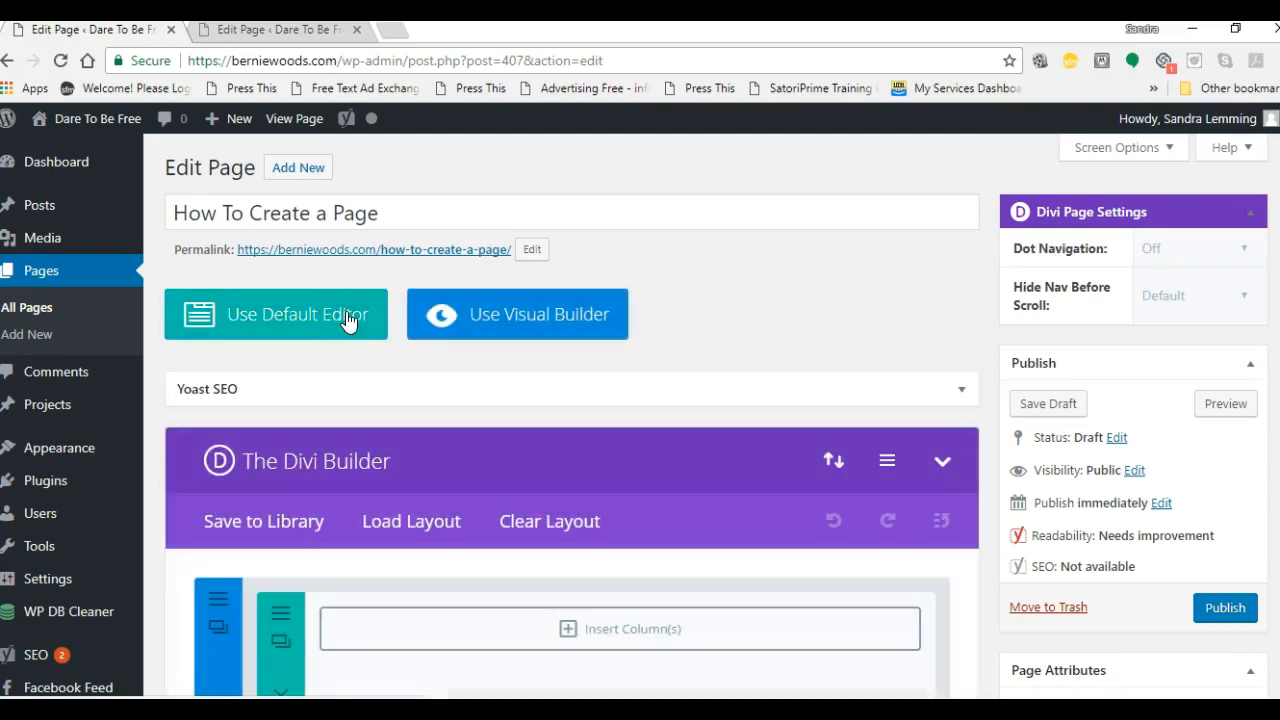
{"action": "scroll", "coordinate": [780, 432], "scroll_direction": "down", "scroll_amount": 2}
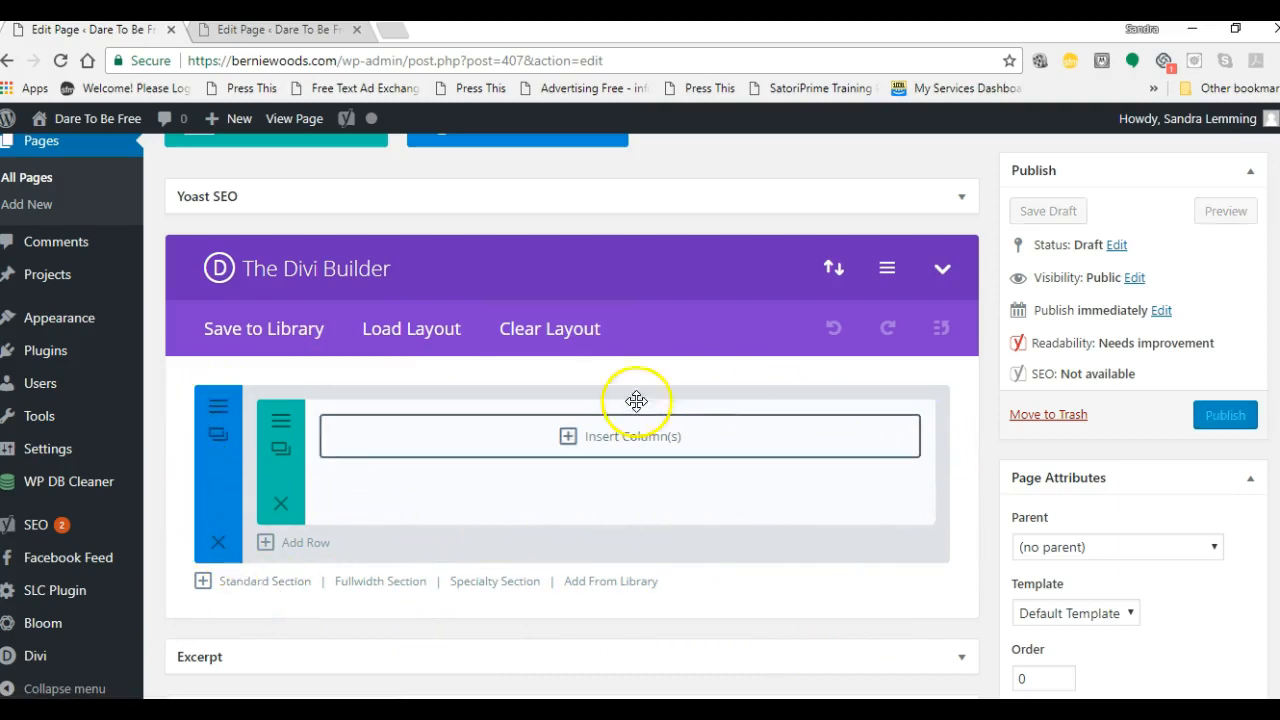
{"action": "scroll", "coordinate": [731, 537], "scroll_direction": "down", "scroll_amount": 2}
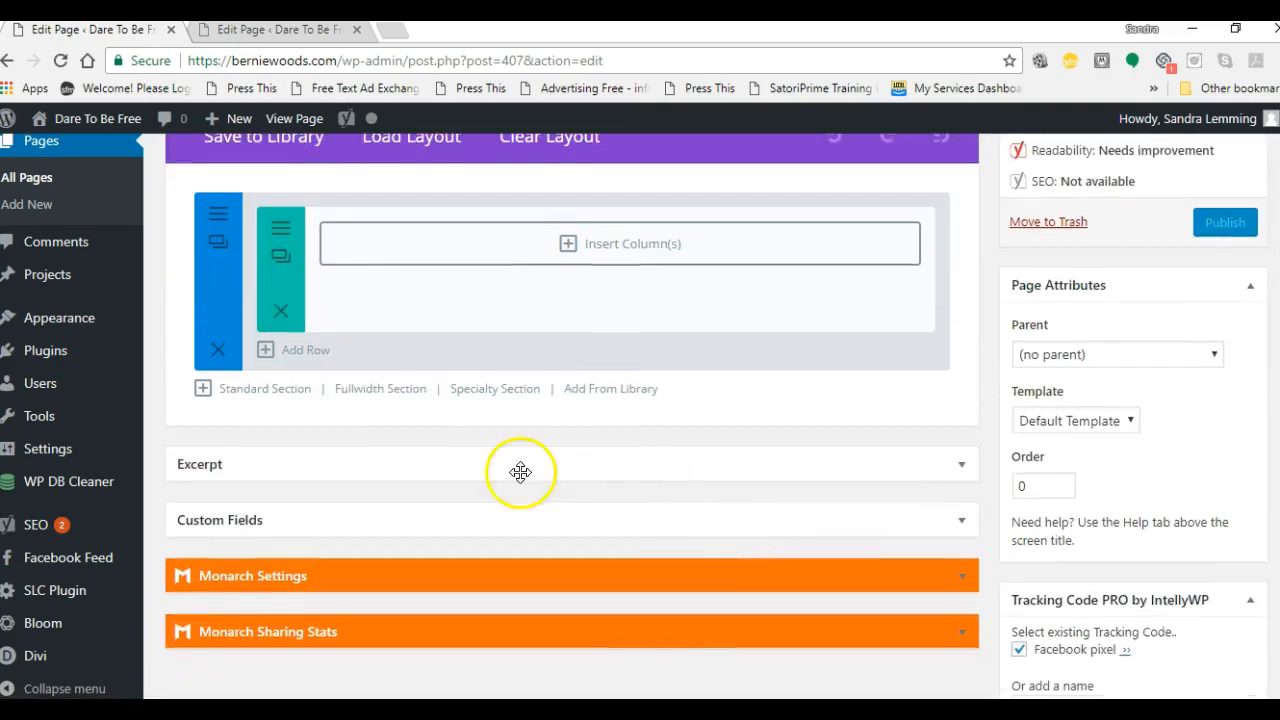
{"action": "left_click", "coordinate": [381, 389]}
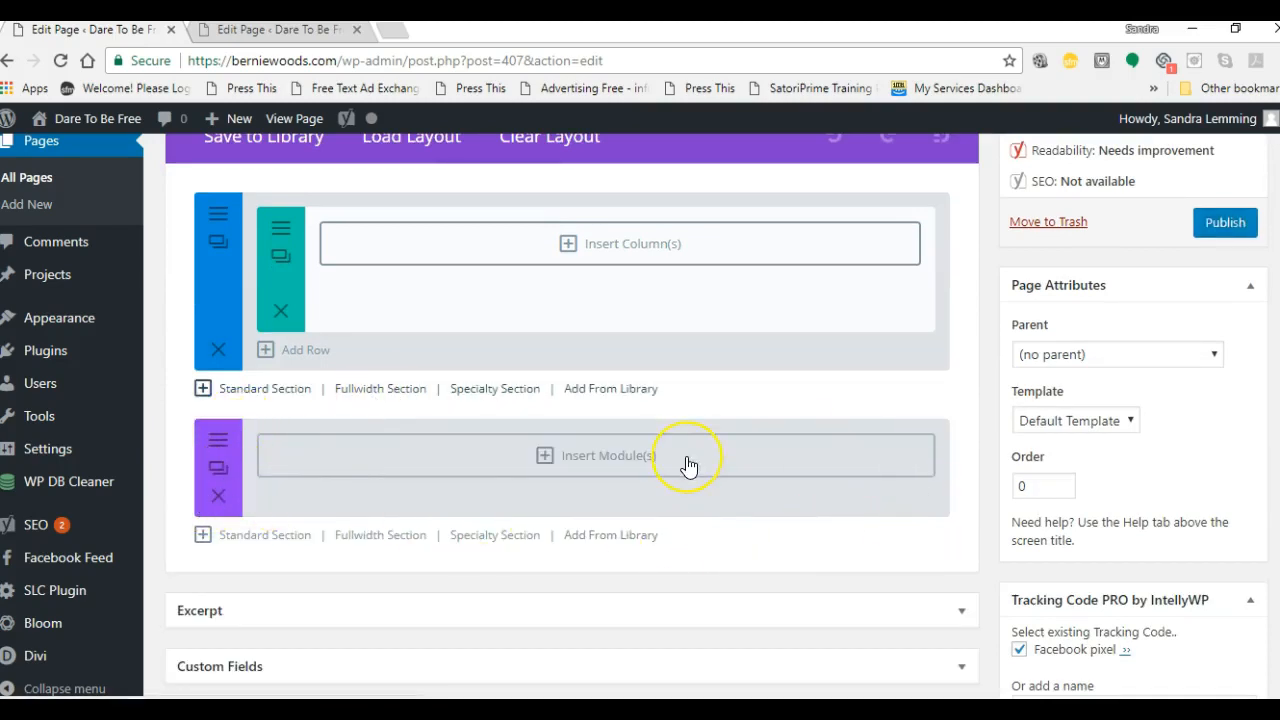
Step: Add a specialty section below the standard section, using the layout with two narrow columns followed by a row area
{"action": "left_click", "coordinate": [486, 396]}
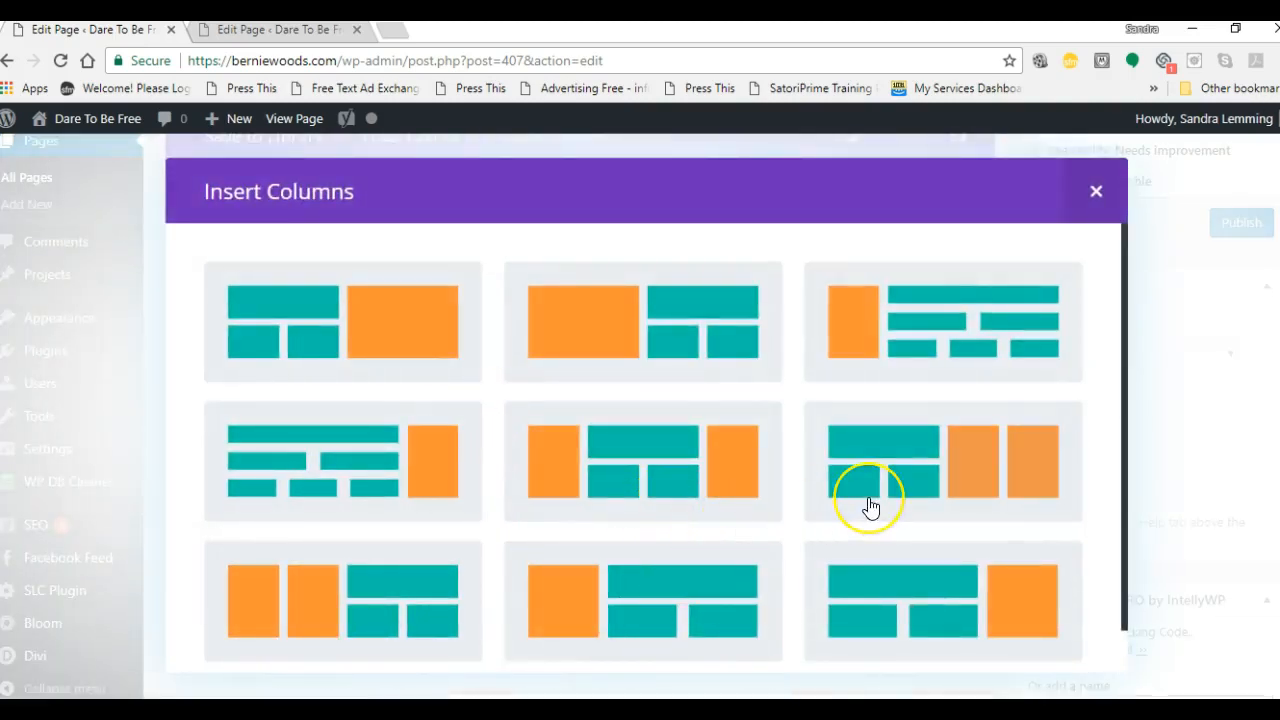
{"action": "scroll", "coordinate": [868, 507], "scroll_direction": "down", "scroll_amount": 1}
{"action": "scroll", "coordinate": [643, 523], "scroll_direction": "up", "scroll_amount": 1}
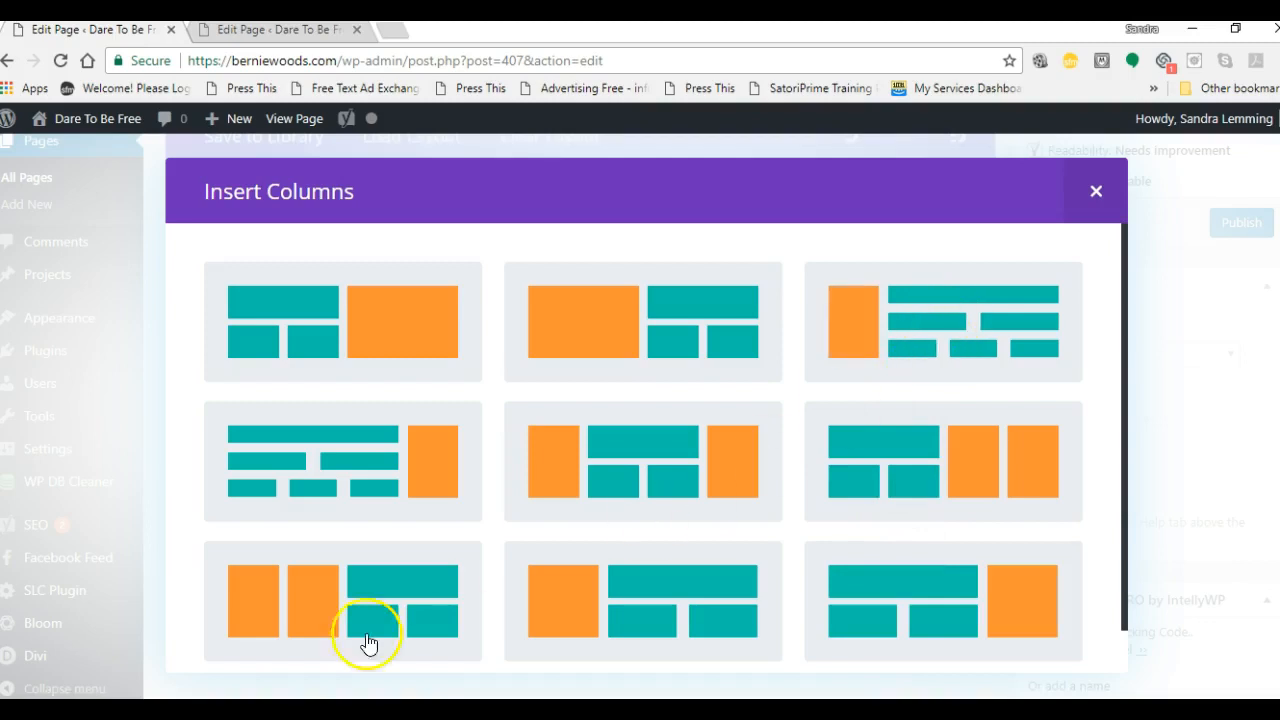
{"action": "left_click", "coordinate": [351, 588]}
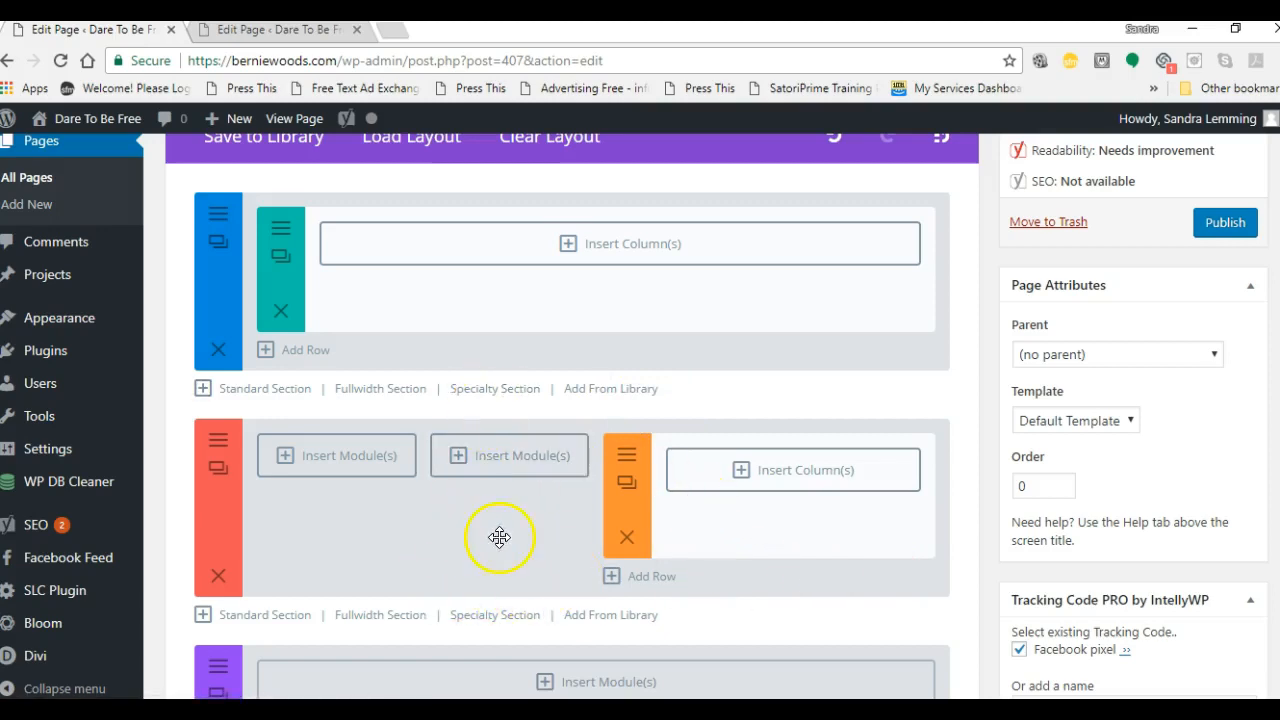
Step: Check the Divi library and its category list for saved items to add below the fullwidth section, then close it
{"action": "scroll", "coordinate": [556, 528], "scroll_direction": "down", "scroll_amount": 1}
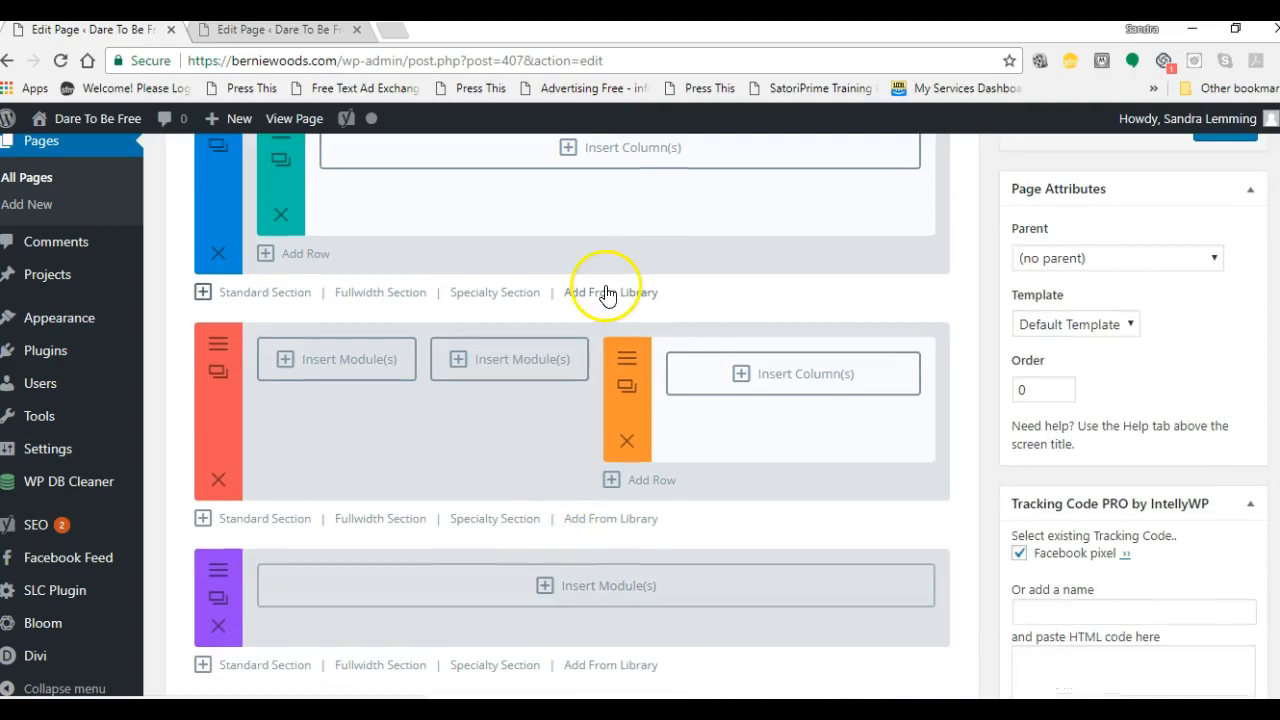
{"action": "scroll", "coordinate": [609, 477], "scroll_direction": "down", "scroll_amount": 2}
{"action": "left_click", "coordinate": [614, 473]}
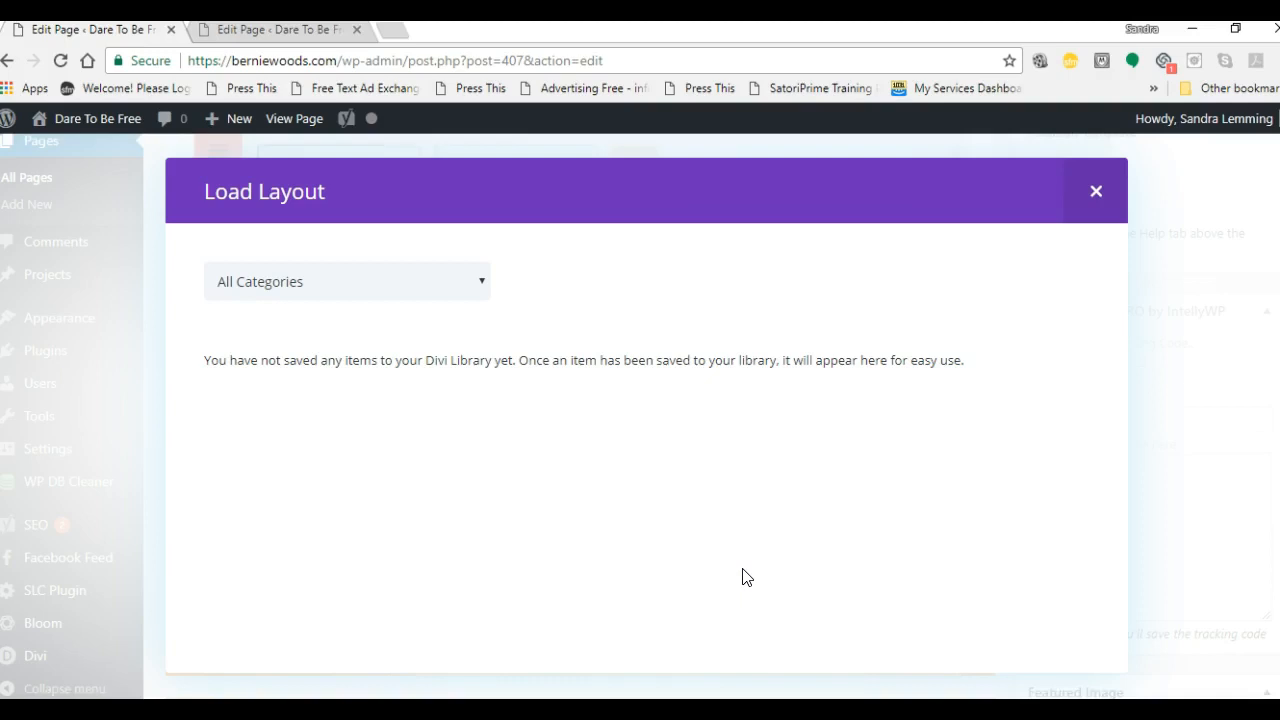
{"action": "left_click", "coordinate": [481, 283]}
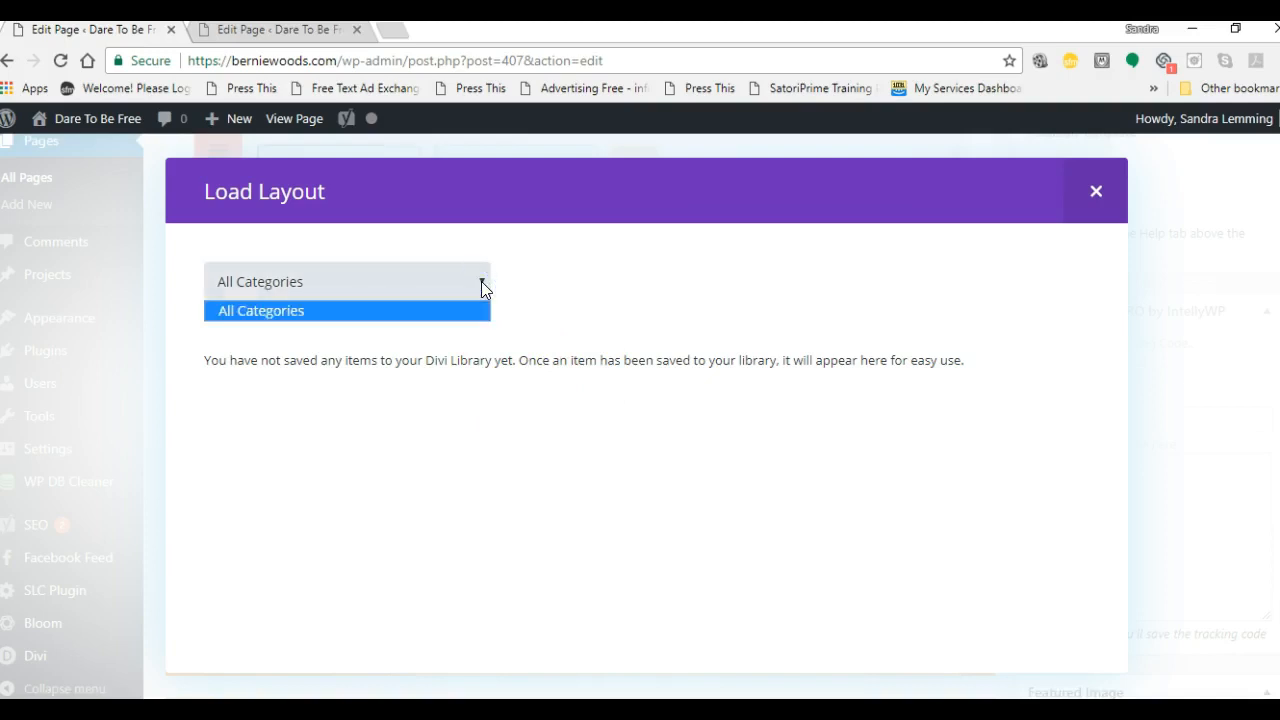
{"action": "left_click", "coordinate": [340, 312]}
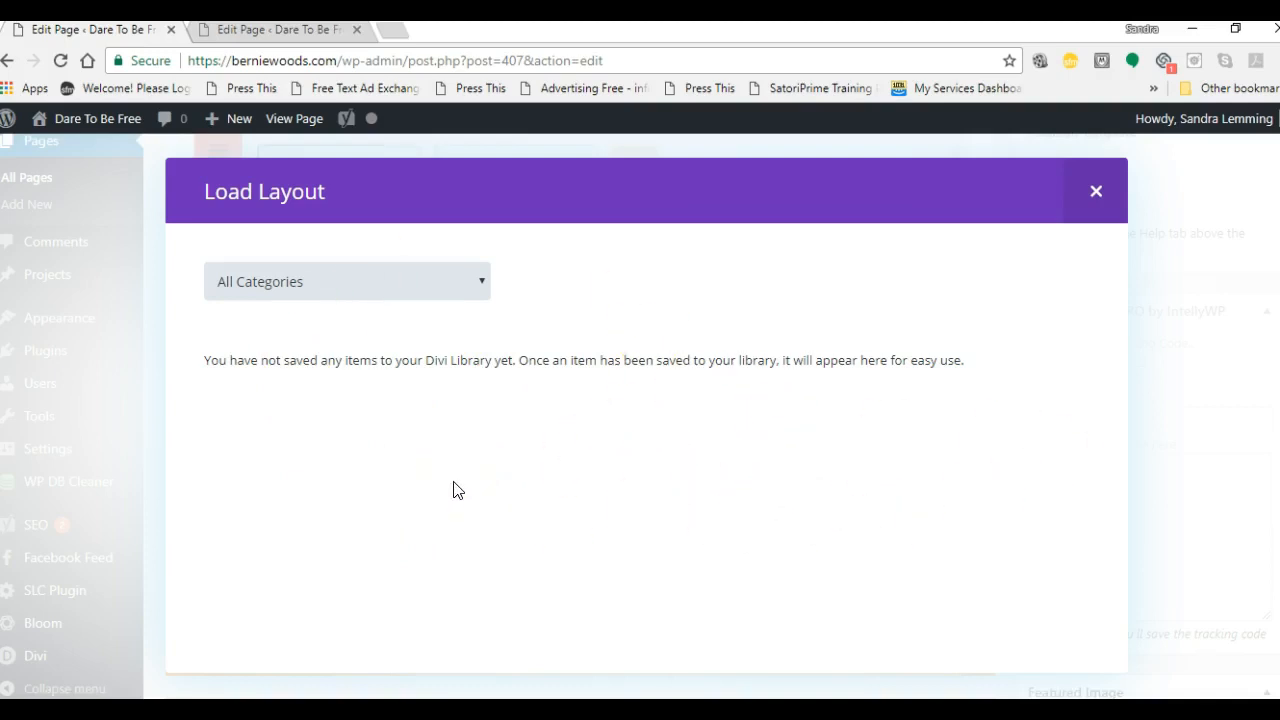
{"action": "left_click", "coordinate": [477, 283]}
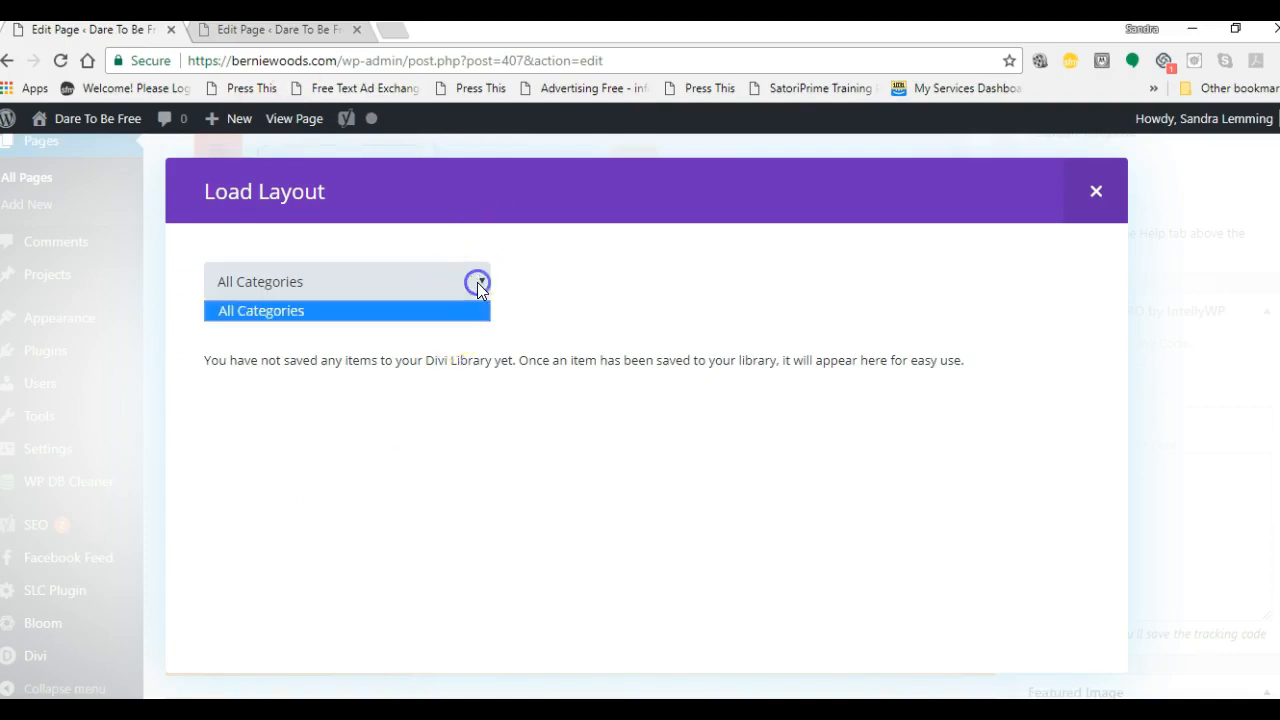
{"action": "left_click", "coordinate": [486, 285]}
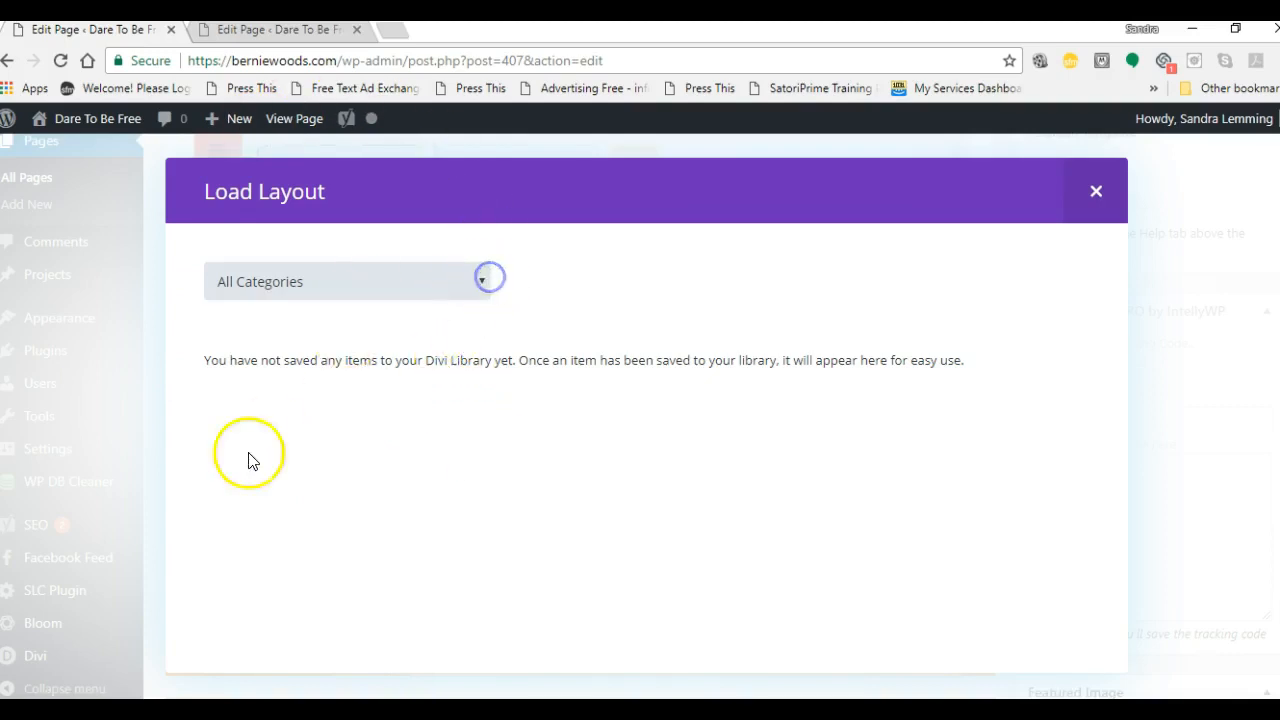
{"action": "left_click", "coordinate": [1095, 191]}
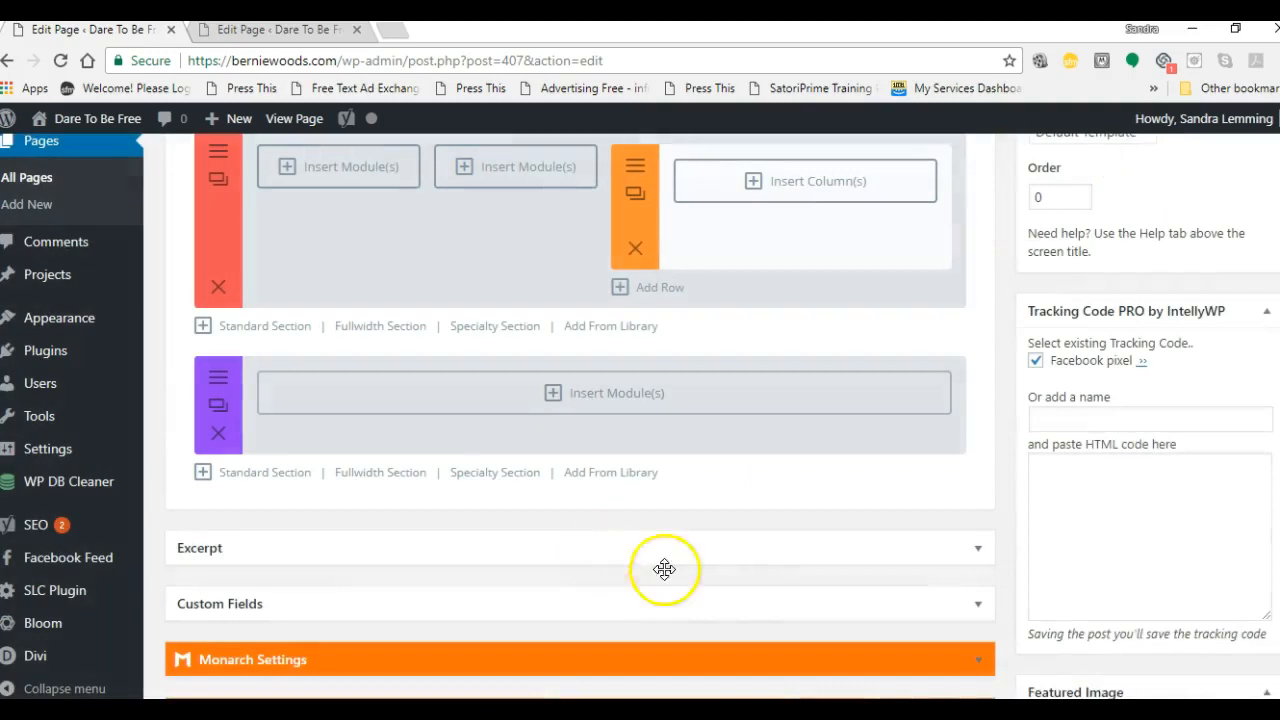
Step: Review the page's sections in the builder, view the ELM Emmit editor for comparison and return to How To Create a Page
{"action": "scroll", "coordinate": [737, 591], "scroll_direction": "up", "scroll_amount": 3}
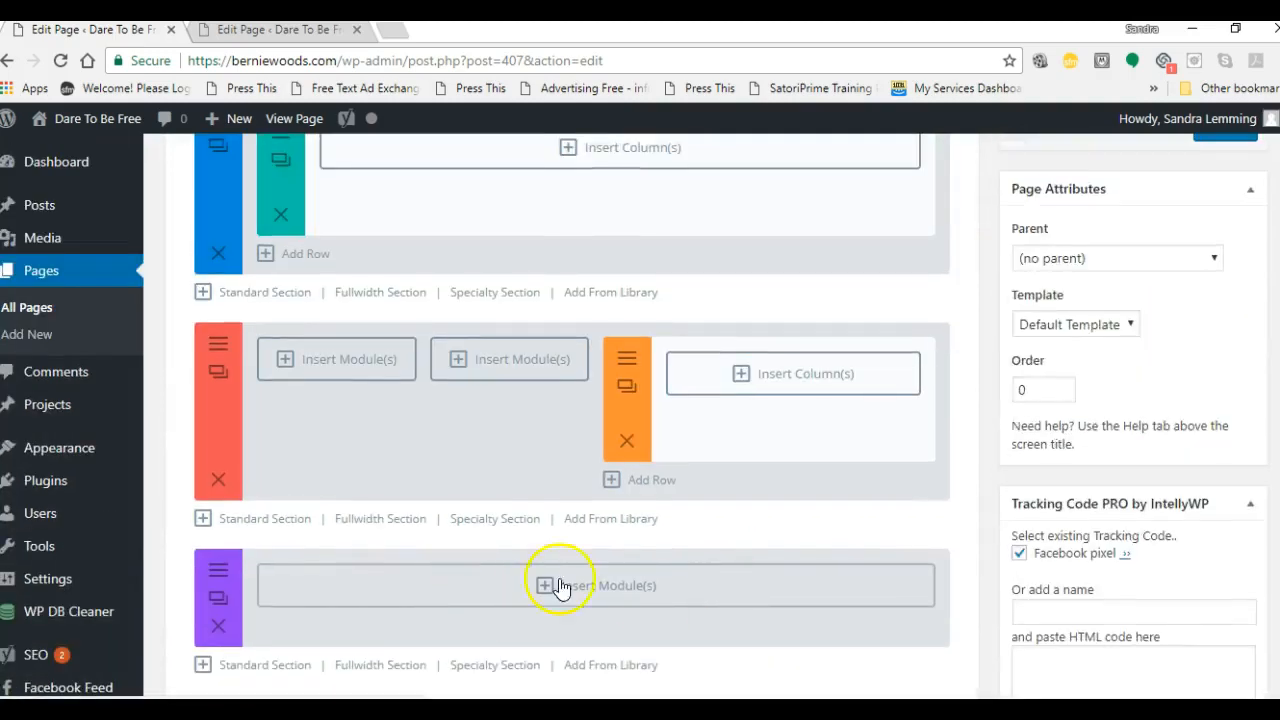
{"action": "scroll", "coordinate": [758, 610], "scroll_direction": "up", "scroll_amount": 2}
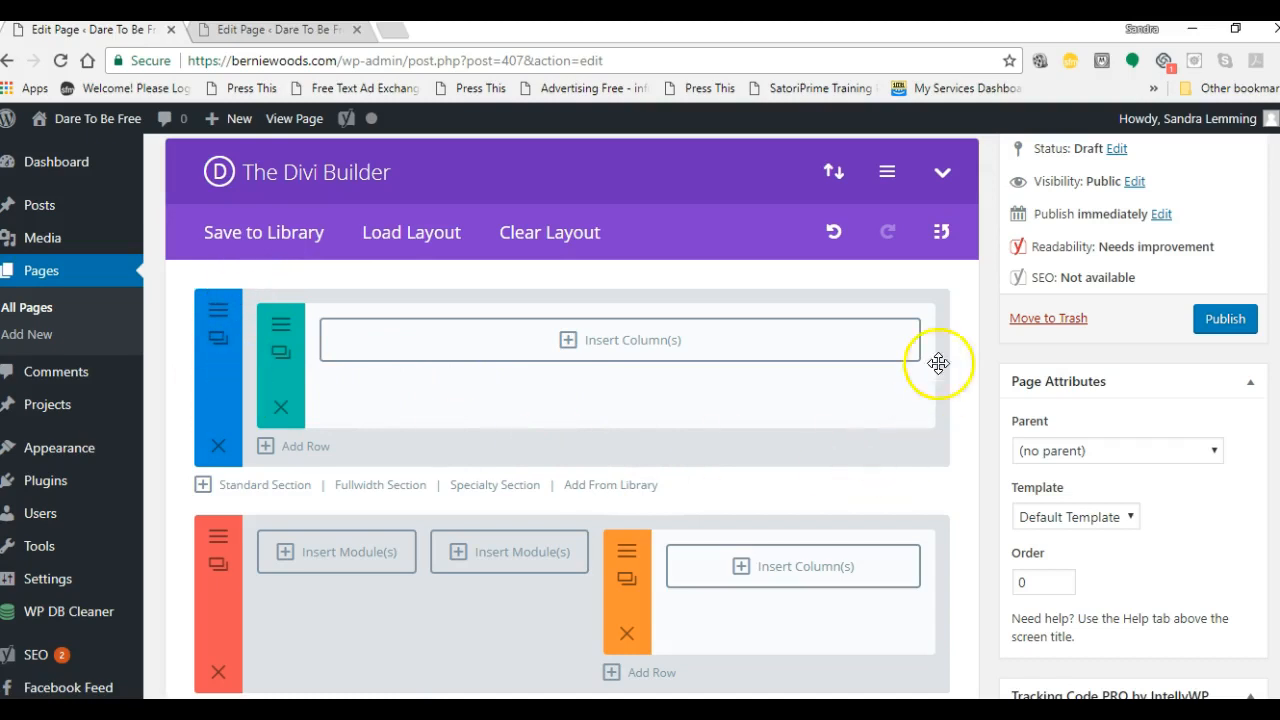
{"action": "left_click", "coordinate": [295, 29]}
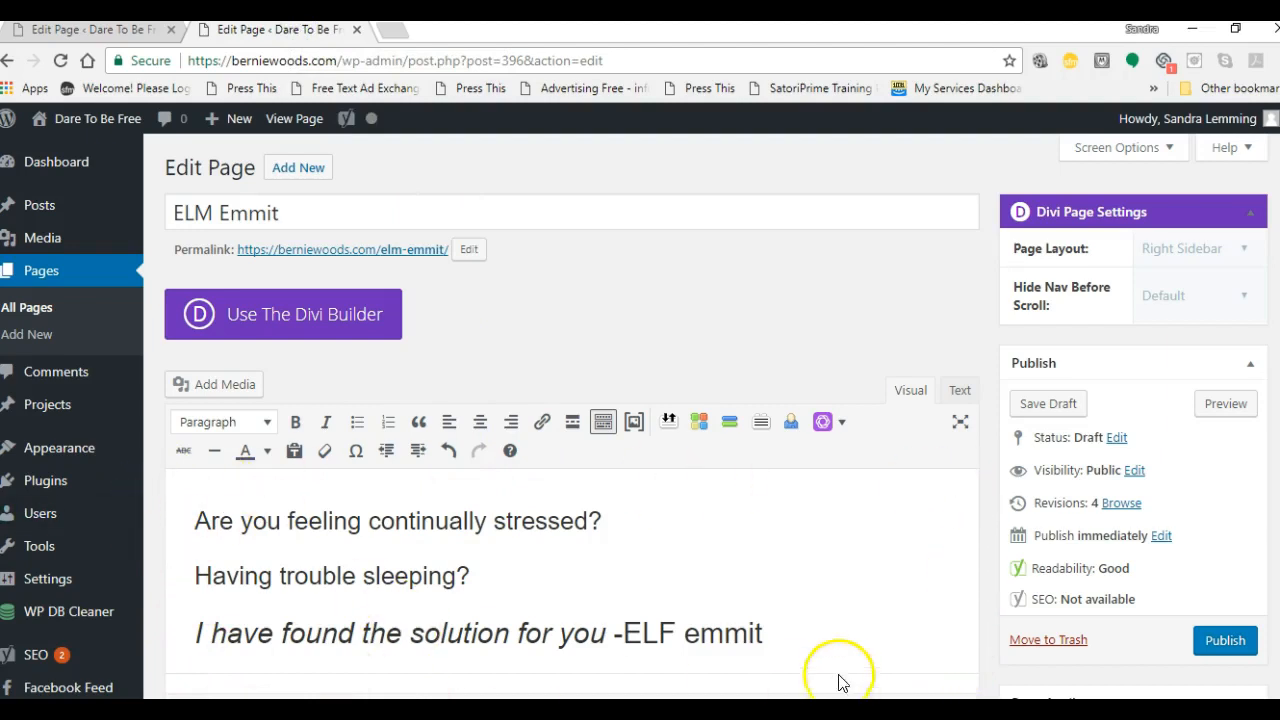
{"action": "left_click", "coordinate": [130, 29]}
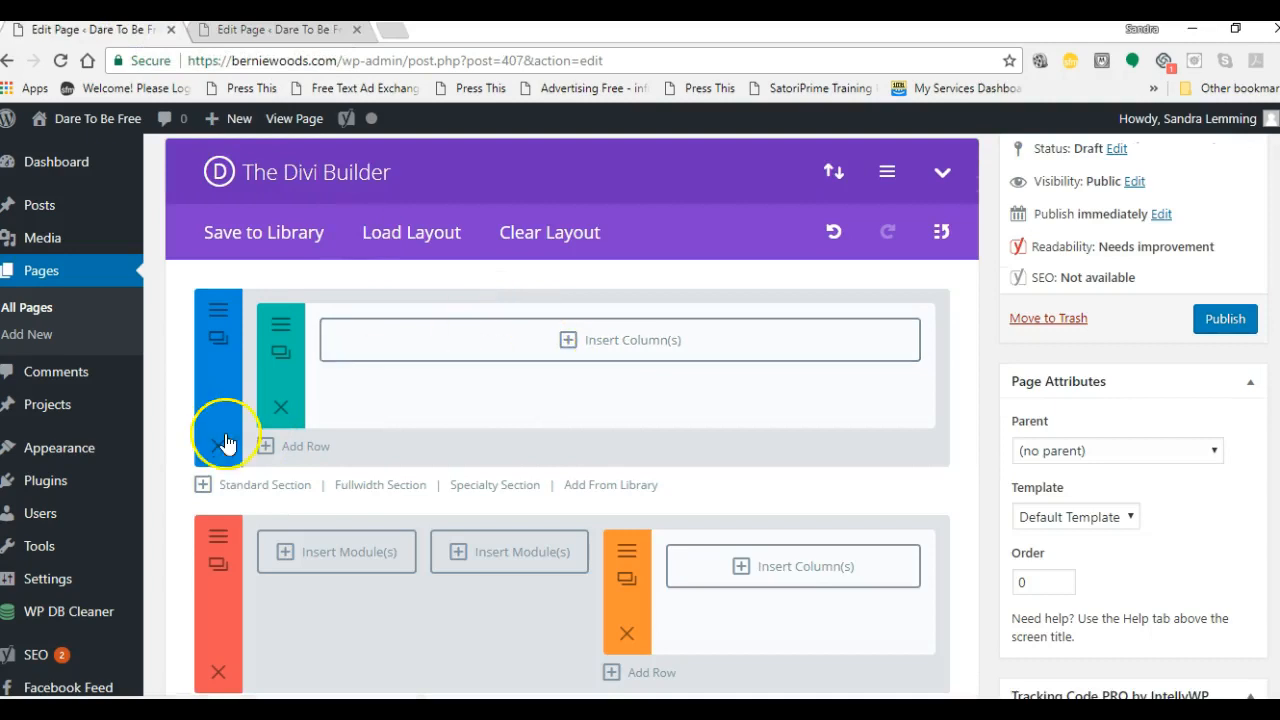
Step: Examine the content settings of the standard section, including its background options, and close them without saving
{"action": "left_click", "coordinate": [219, 314]}
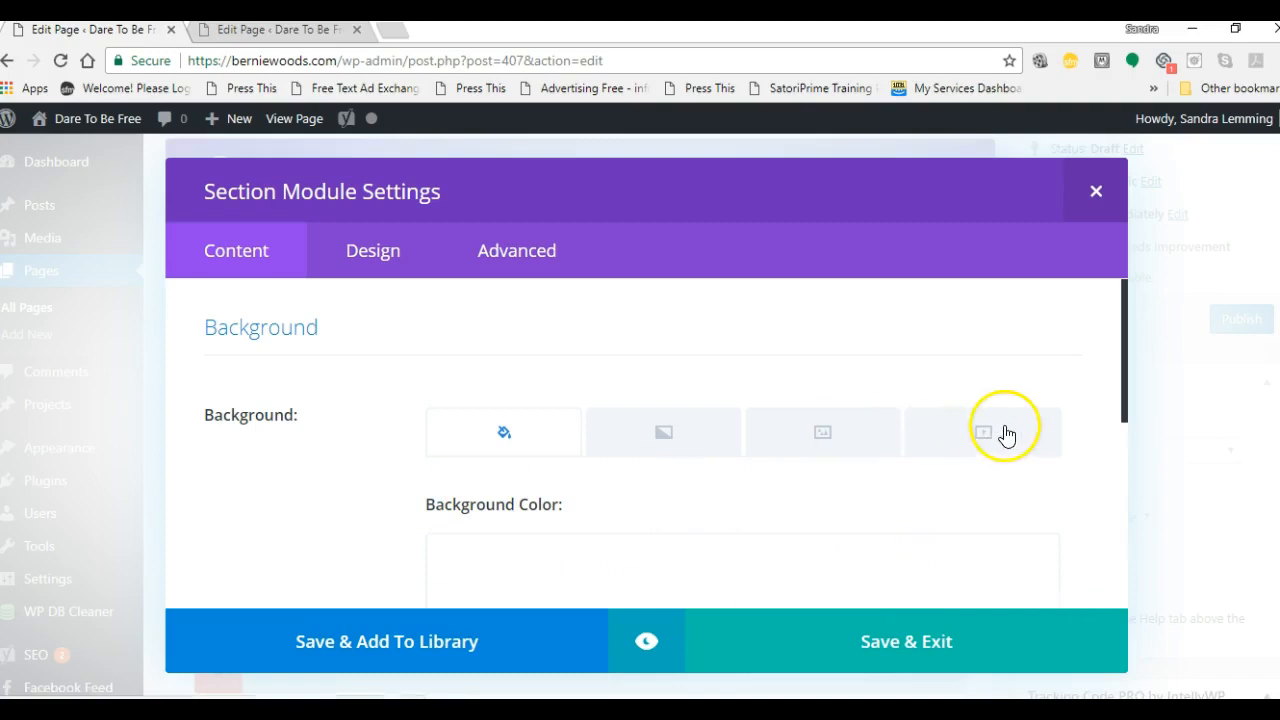
{"action": "scroll", "coordinate": [918, 500], "scroll_direction": "down", "scroll_amount": 5}
{"action": "scroll", "coordinate": [918, 500], "scroll_direction": "up", "scroll_amount": 5}
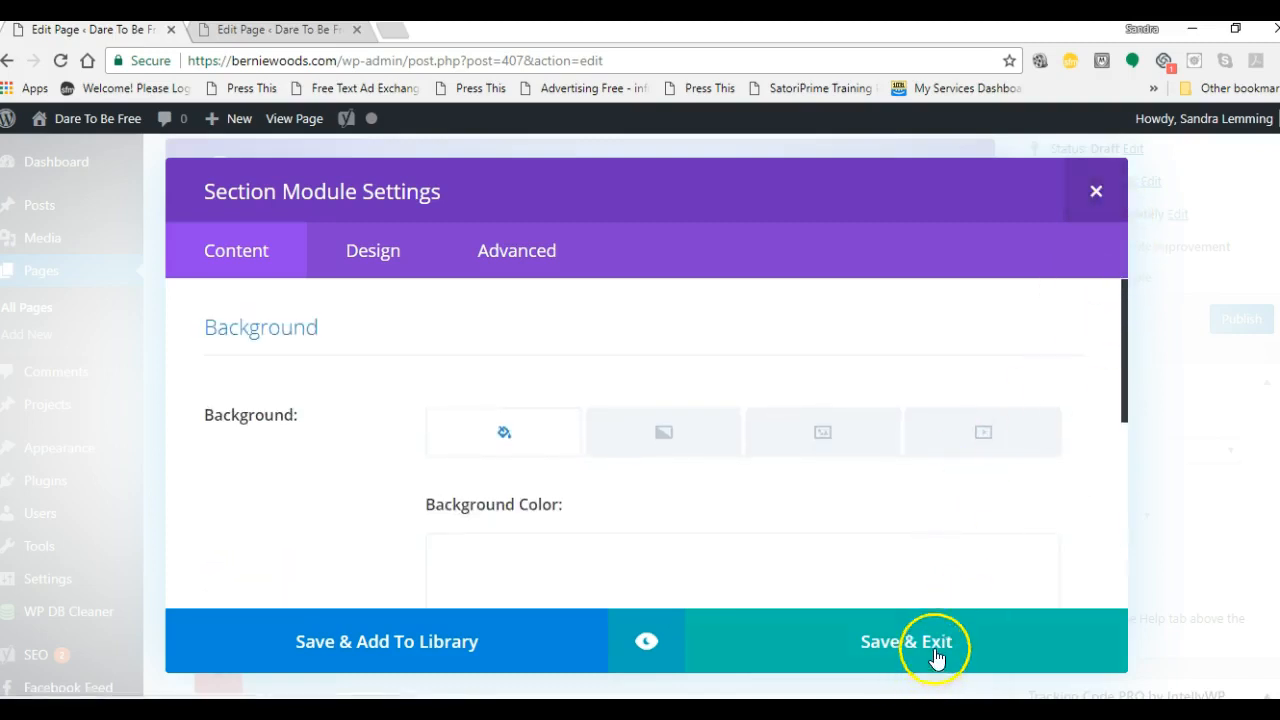
{"action": "left_click", "coordinate": [1096, 191]}
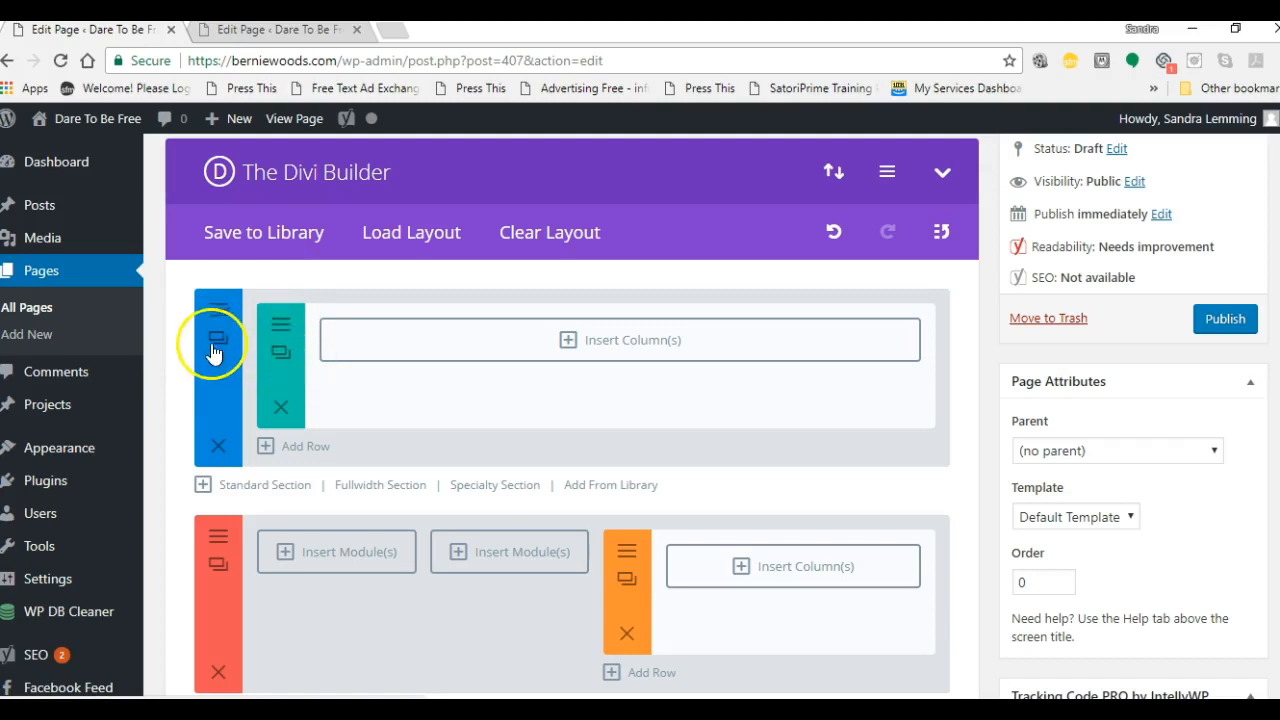
Step: Duplicate the empty row in the standard section
{"action": "left_click", "coordinate": [281, 356]}
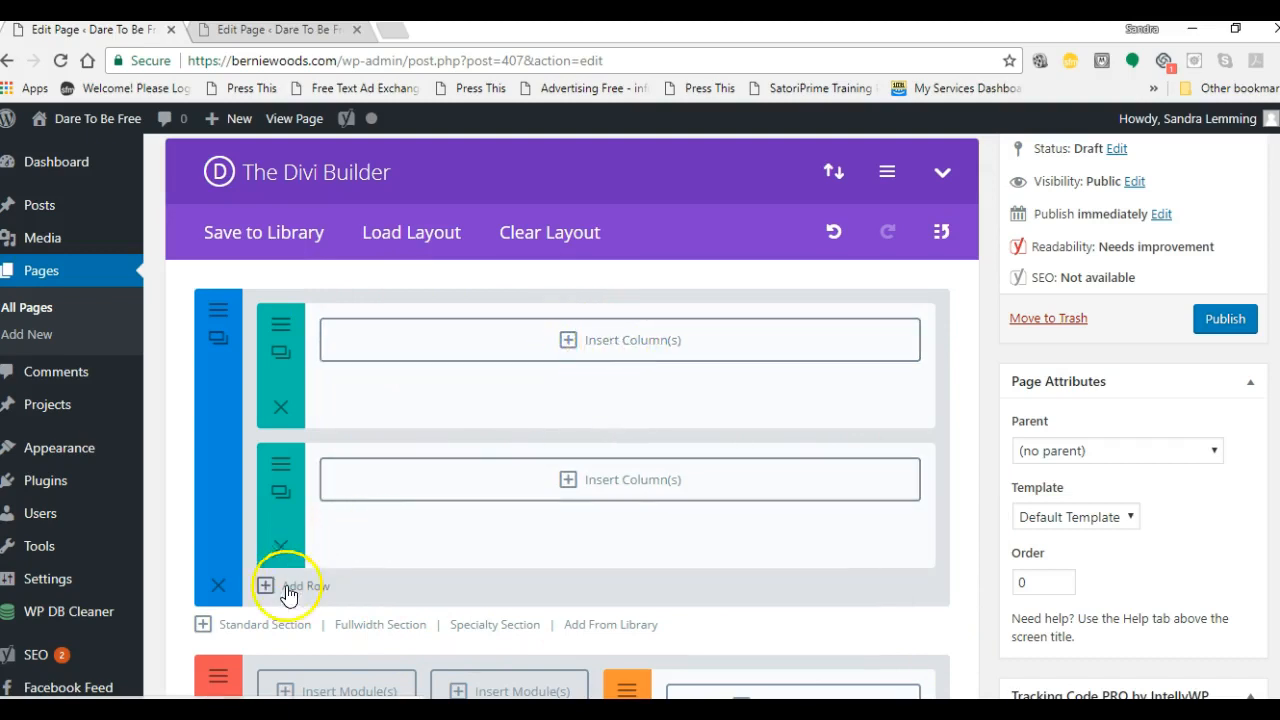
Step: Duplicate the second empty row of the standard section and give the first row a single full-width column
{"action": "left_click", "coordinate": [280, 491]}
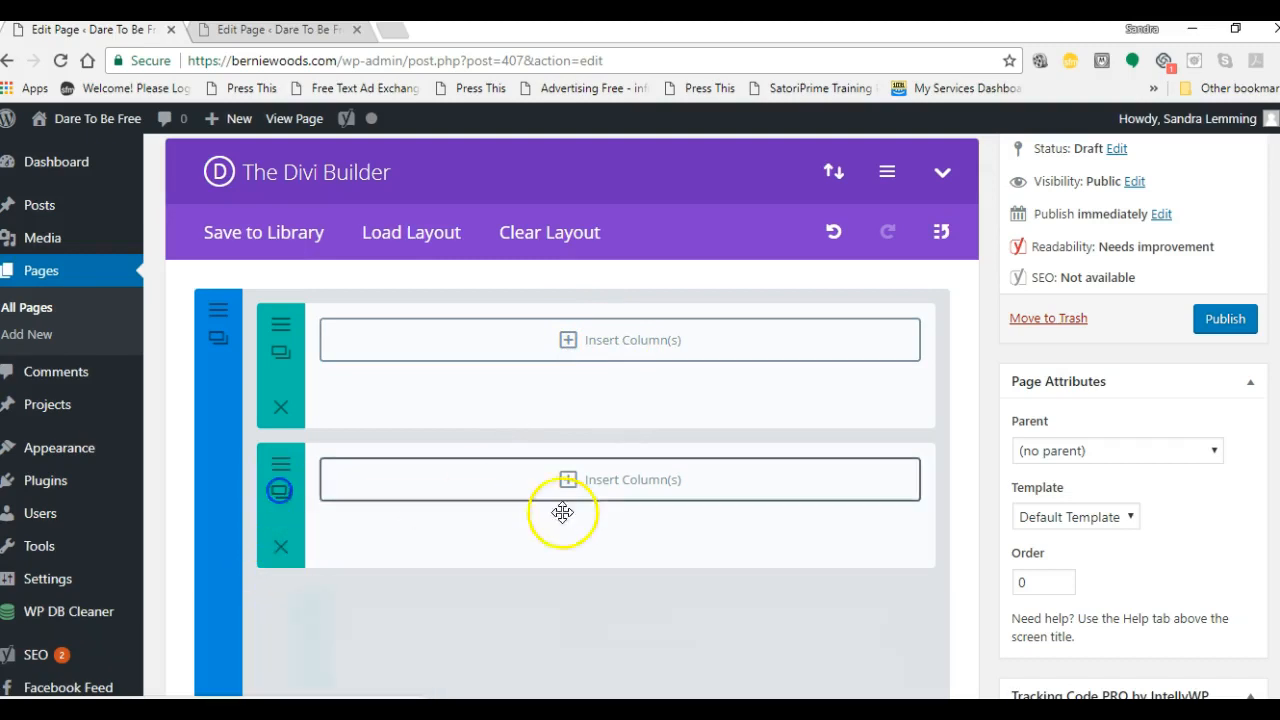
{"action": "scroll", "coordinate": [678, 533], "scroll_direction": "down", "scroll_amount": 1}
{"action": "scroll", "coordinate": [671, 531], "scroll_direction": "up", "scroll_amount": 2}
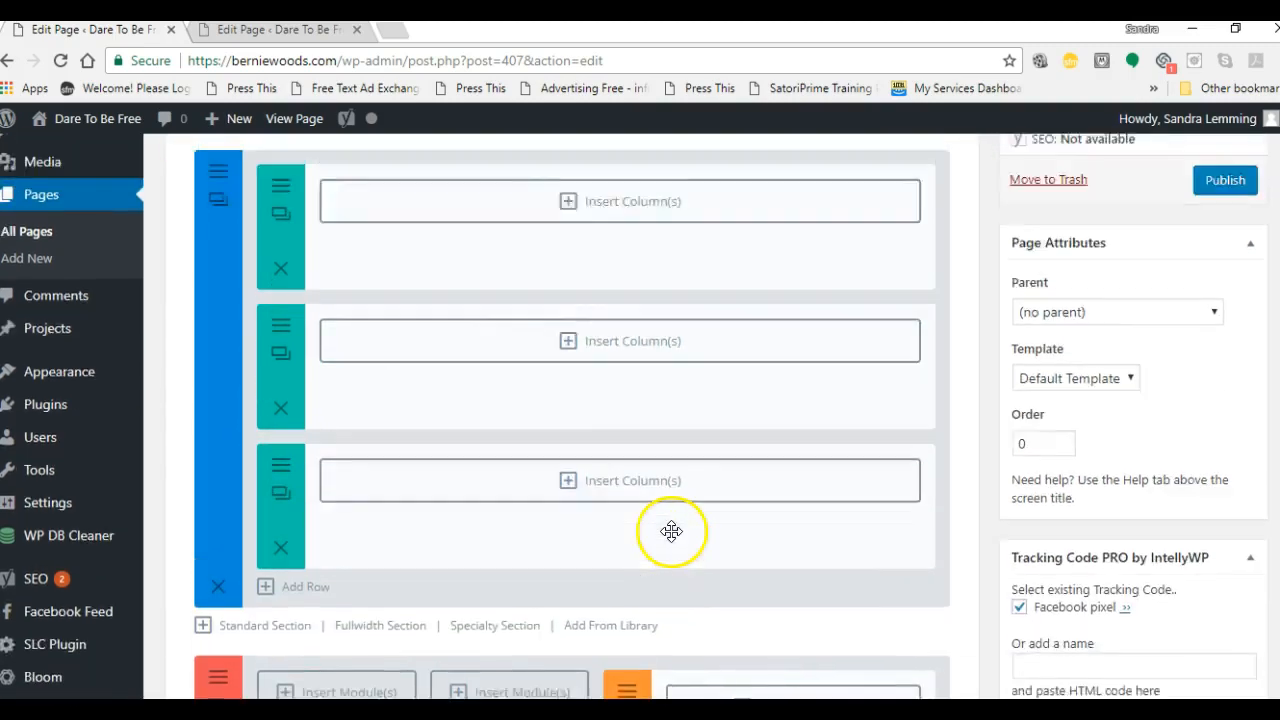
{"action": "left_click", "coordinate": [581, 345]}
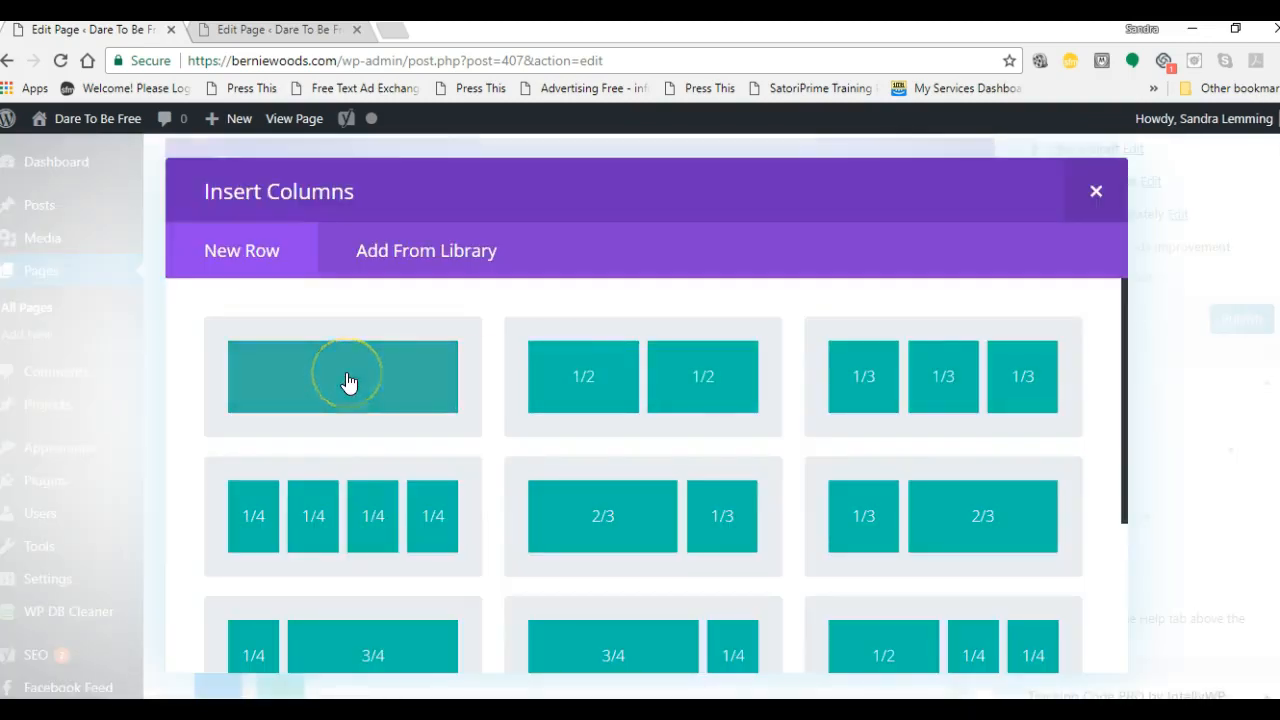
{"action": "left_click", "coordinate": [347, 378]}
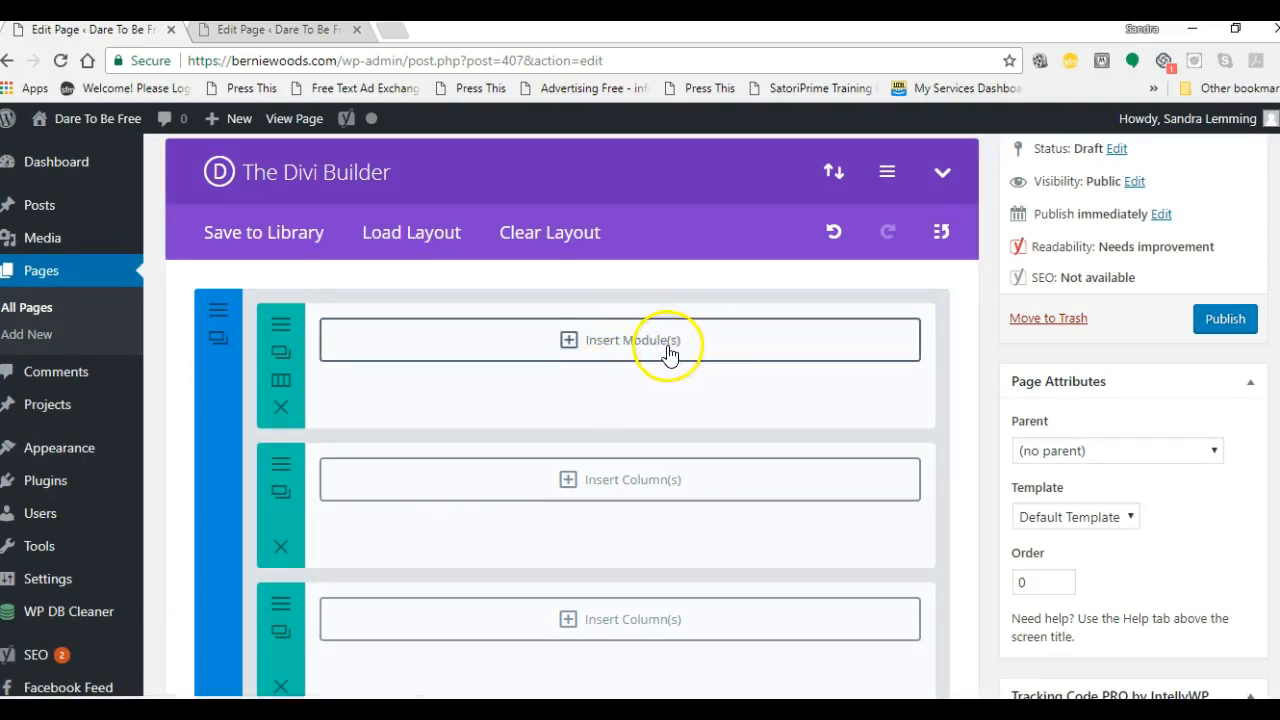
Step: Split the standard section's second row into three equal 1/3 columns
{"action": "left_click", "coordinate": [566, 485]}
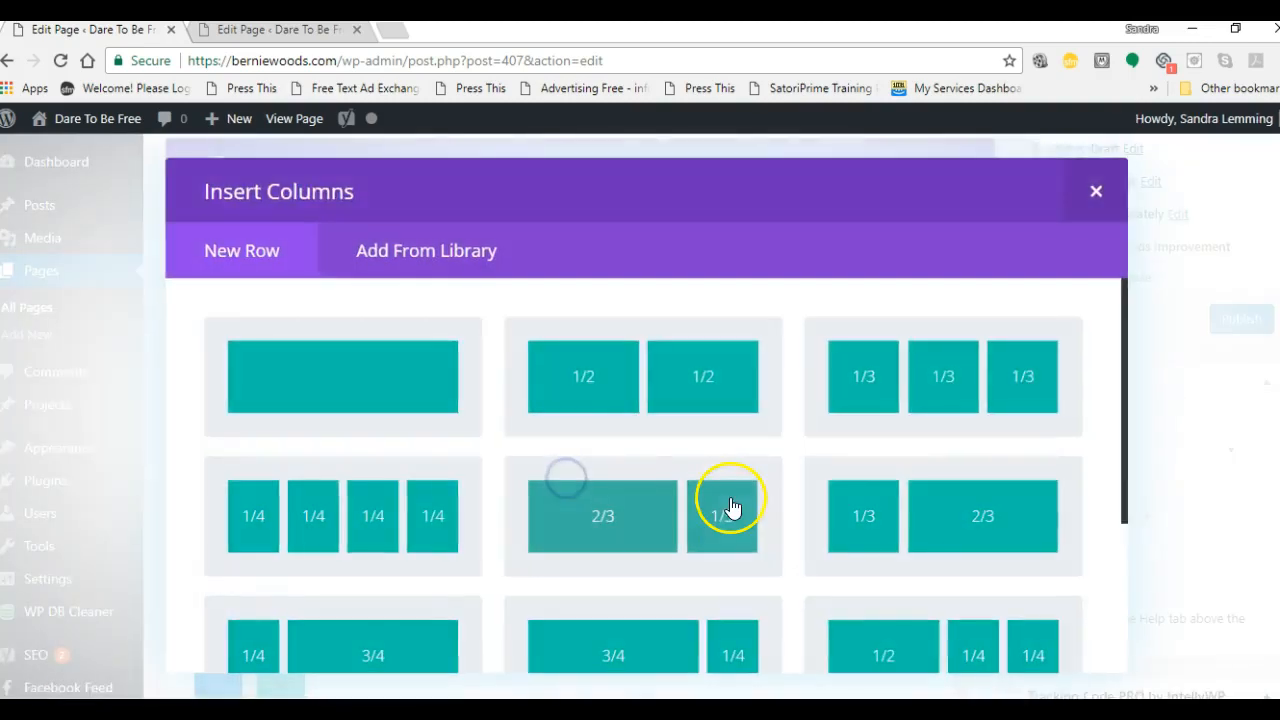
{"action": "scroll", "coordinate": [798, 548], "scroll_direction": "down", "scroll_amount": 1}
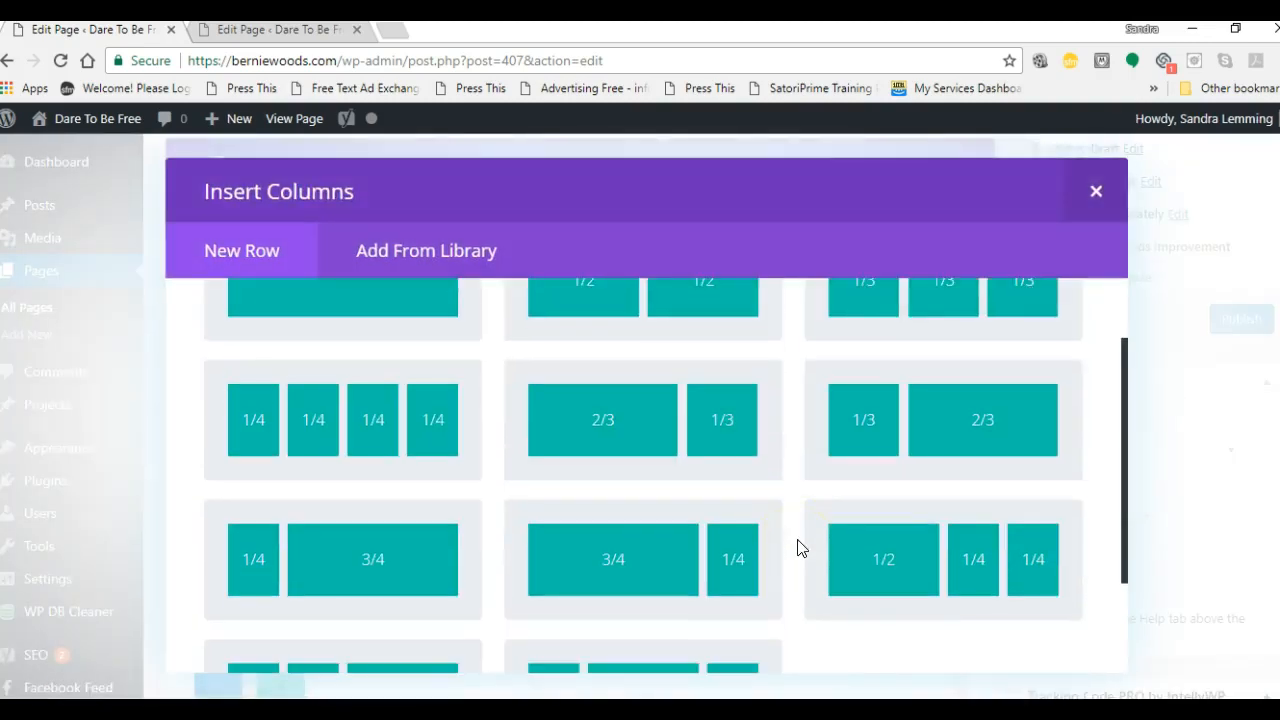
{"action": "scroll", "coordinate": [798, 548], "scroll_direction": "up", "scroll_amount": 1}
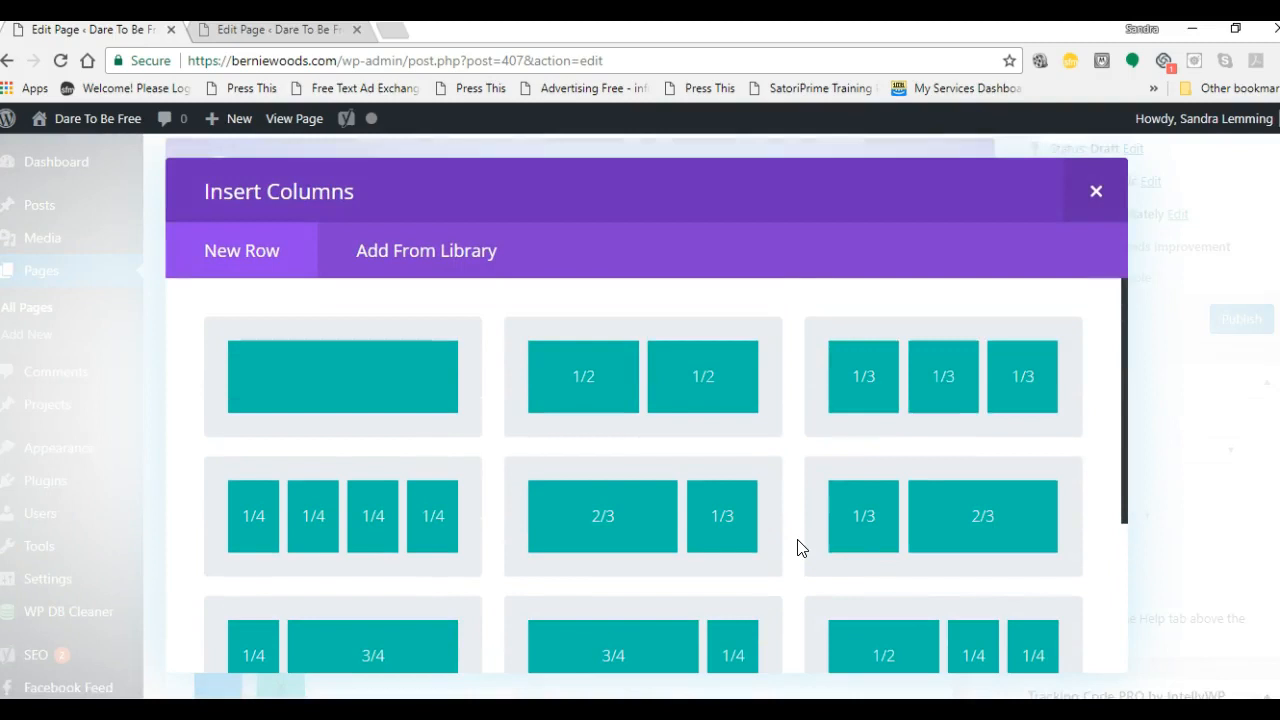
{"action": "left_click", "coordinate": [946, 398]}
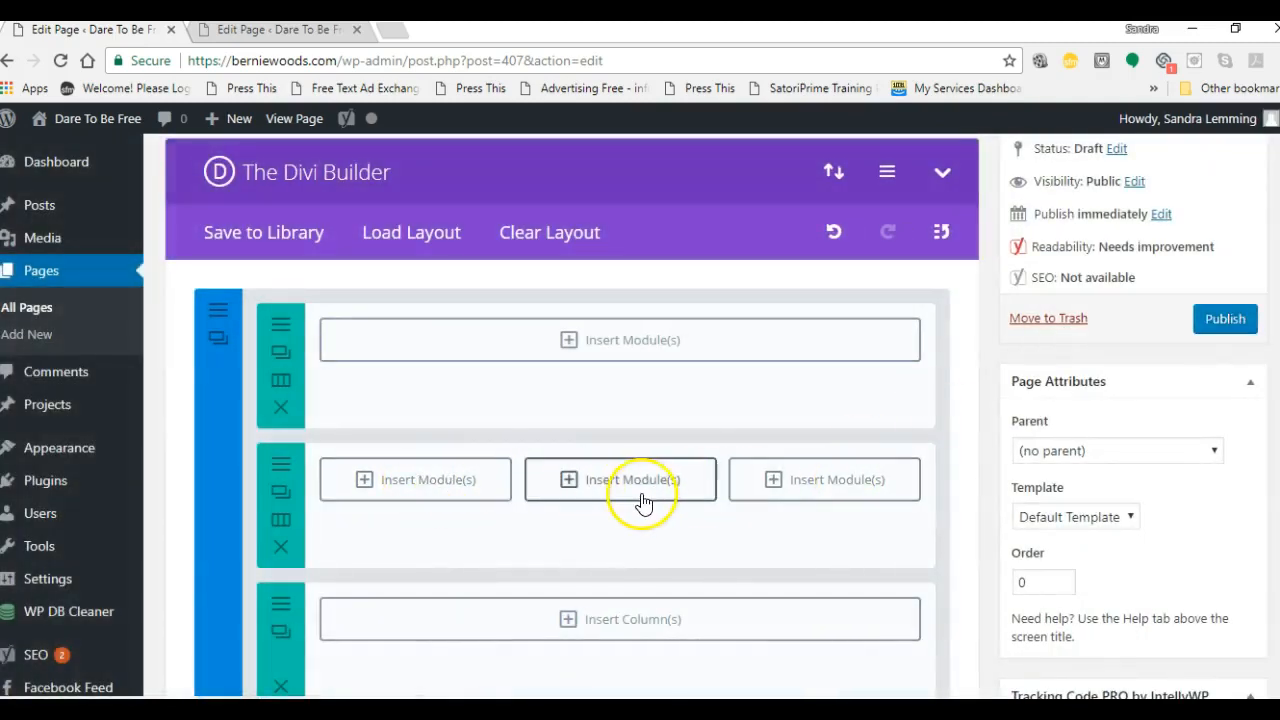
Step: Give the standard section's third row the 1/2, 1/4, 1/4 column layout
{"action": "scroll", "coordinate": [655, 514], "scroll_direction": "down", "scroll_amount": 2}
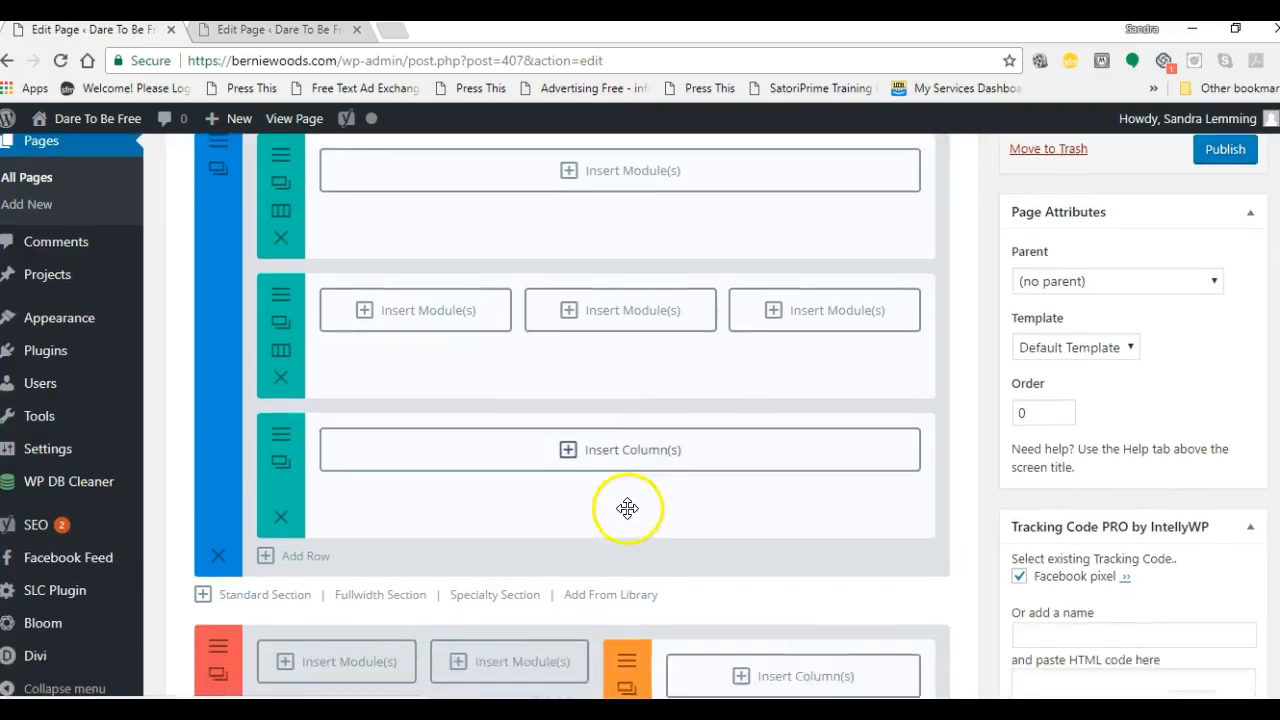
{"action": "left_click", "coordinate": [570, 430]}
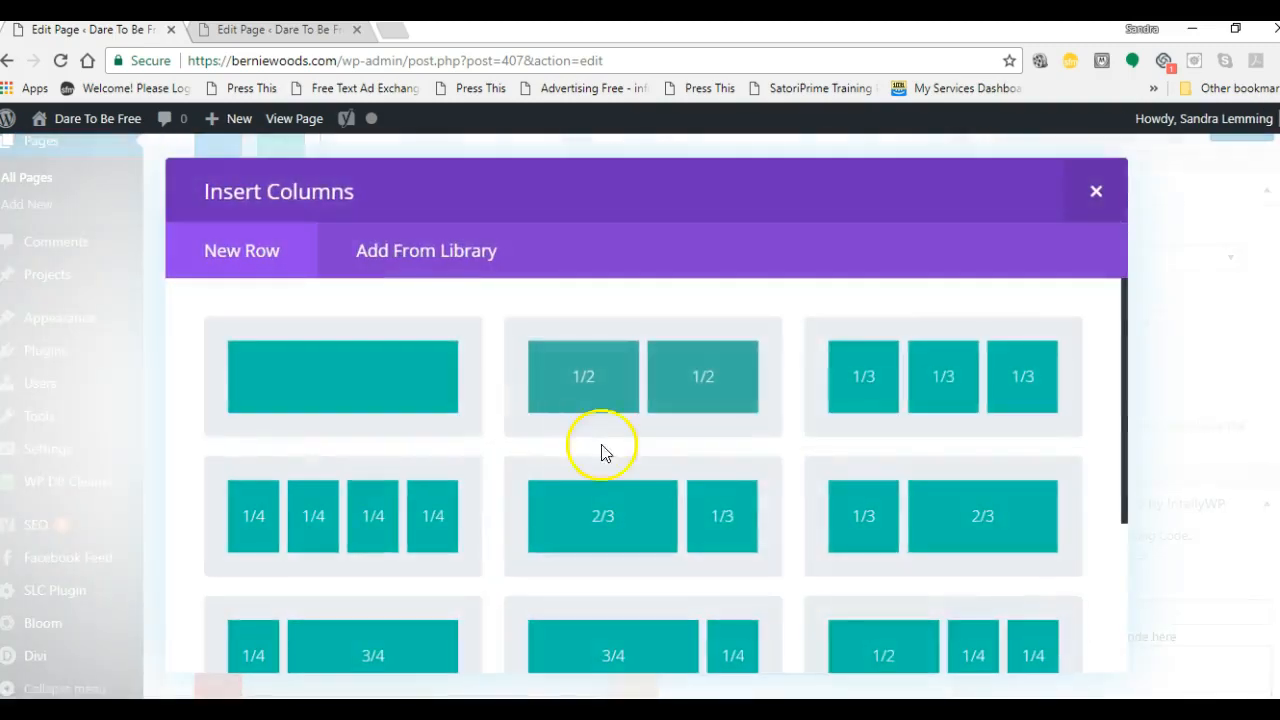
{"action": "scroll", "coordinate": [743, 509], "scroll_direction": "down", "scroll_amount": 2}
{"action": "scroll", "coordinate": [745, 509], "scroll_direction": "down", "scroll_amount": 1}
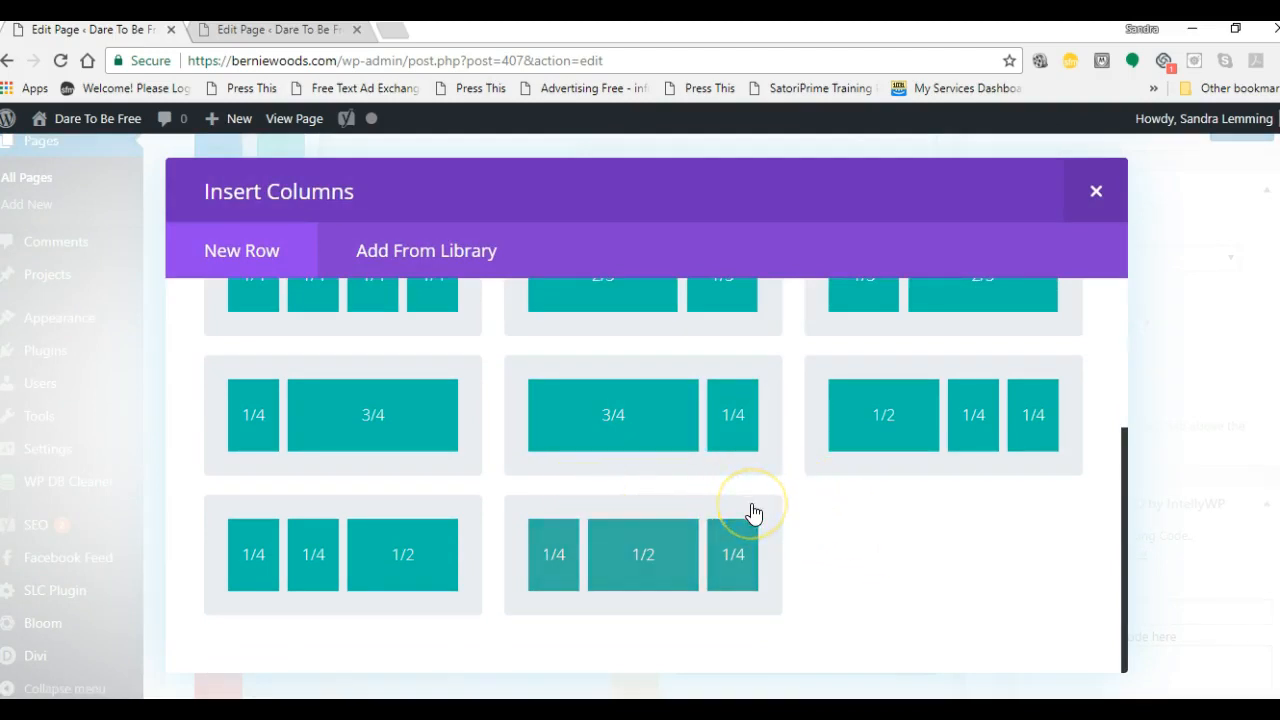
{"action": "left_click", "coordinate": [934, 443]}
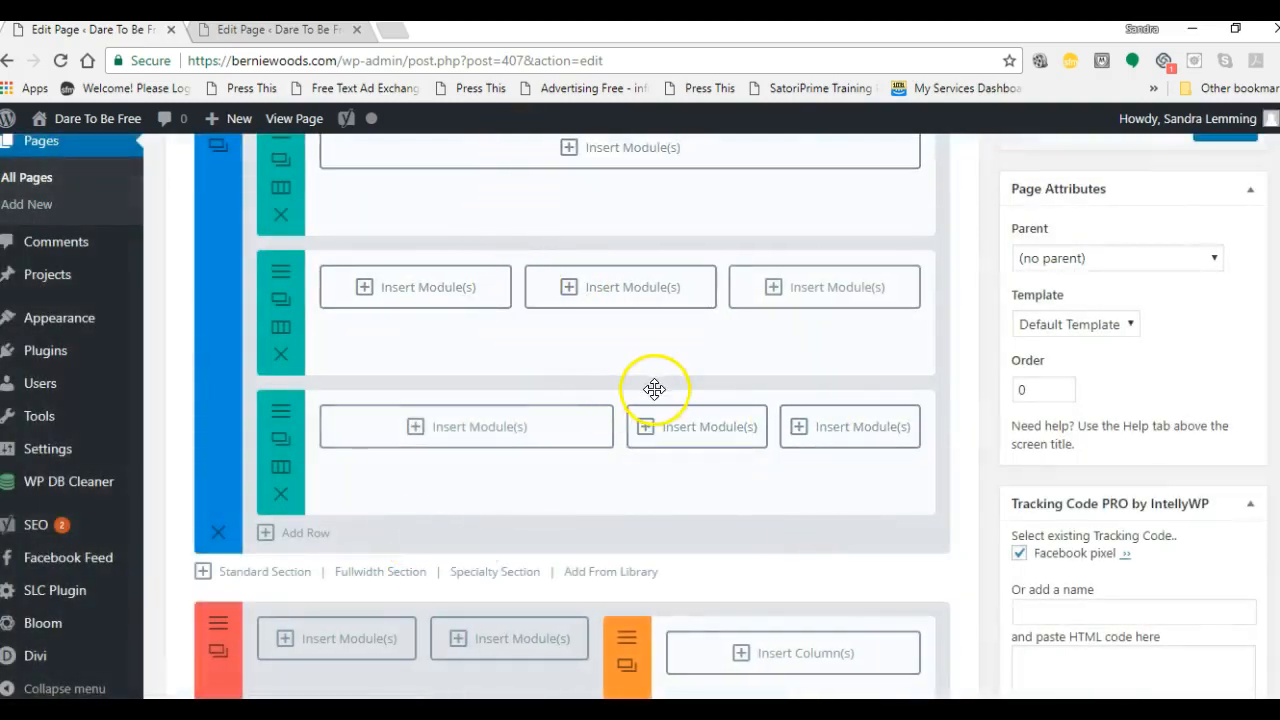
Step: Open the module choices for the first row's full-width column and examine all available module types
{"action": "scroll", "coordinate": [651, 386], "scroll_direction": "up", "scroll_amount": 2}
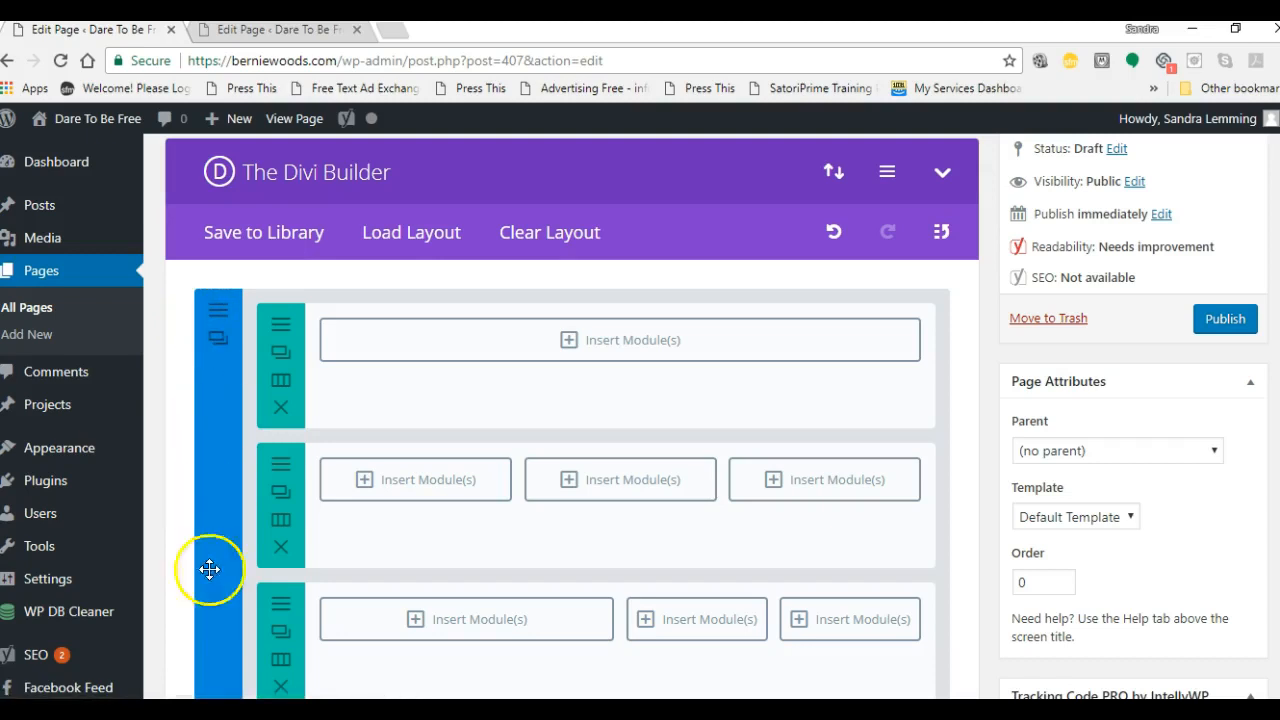
{"action": "left_click", "coordinate": [611, 341]}
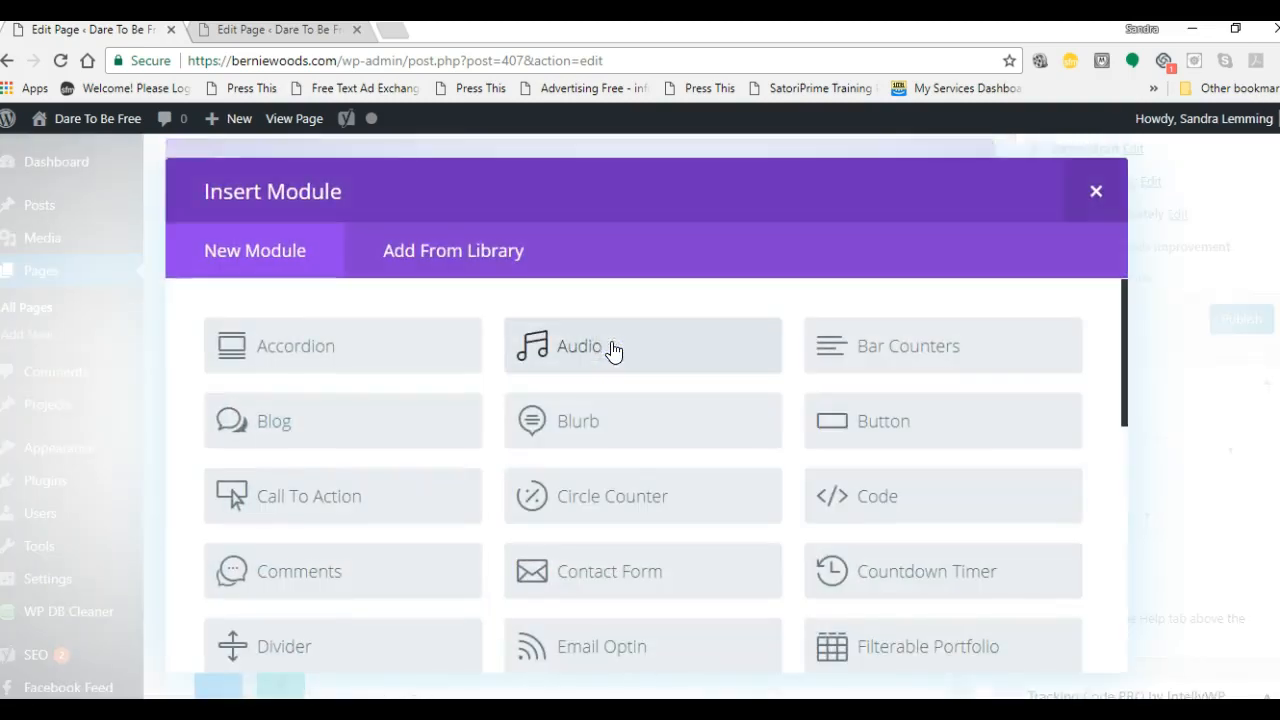
{"action": "left_click", "coordinate": [703, 516]}
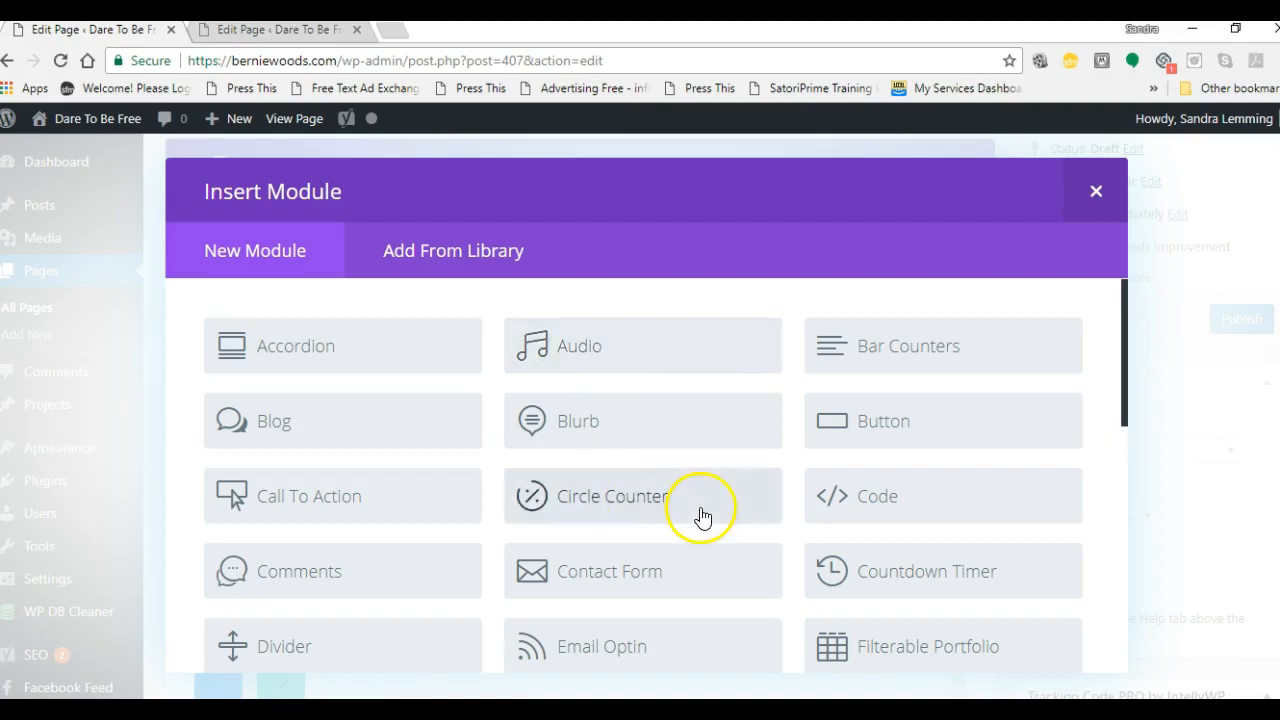
{"action": "scroll", "coordinate": [703, 516], "scroll_direction": "down", "scroll_amount": 2}
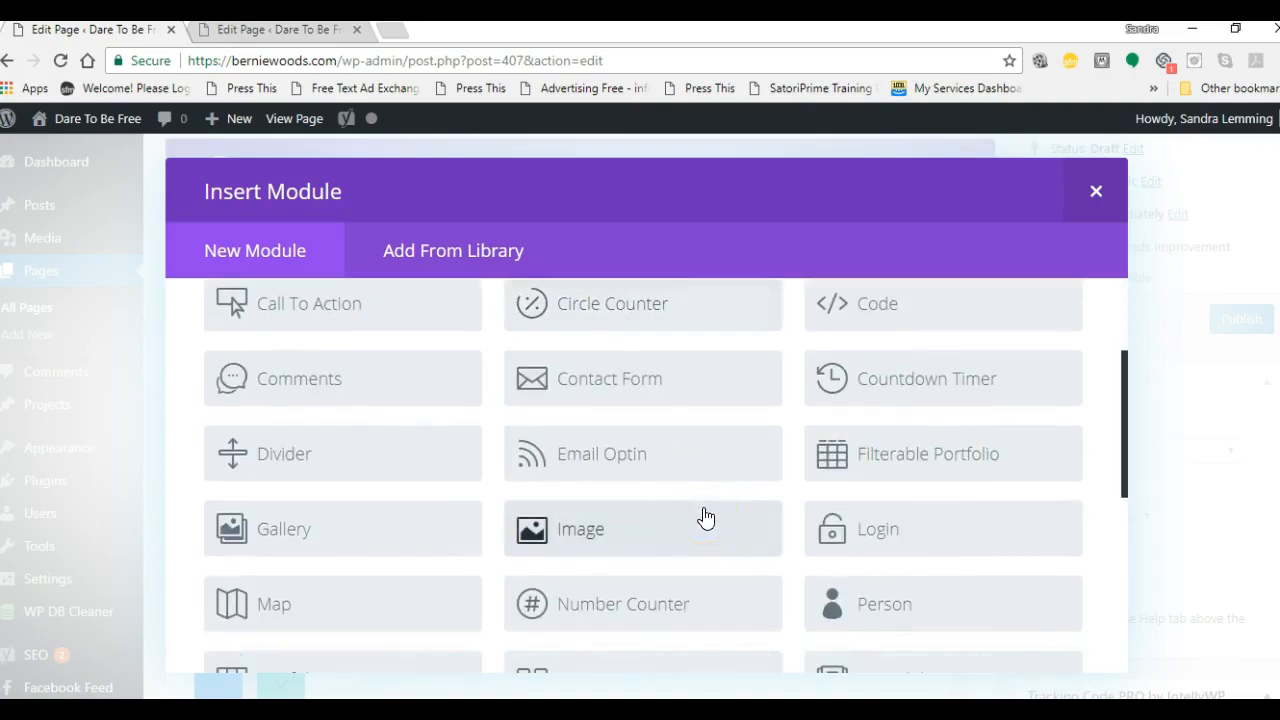
{"action": "scroll", "coordinate": [705, 516], "scroll_direction": "down", "scroll_amount": 2}
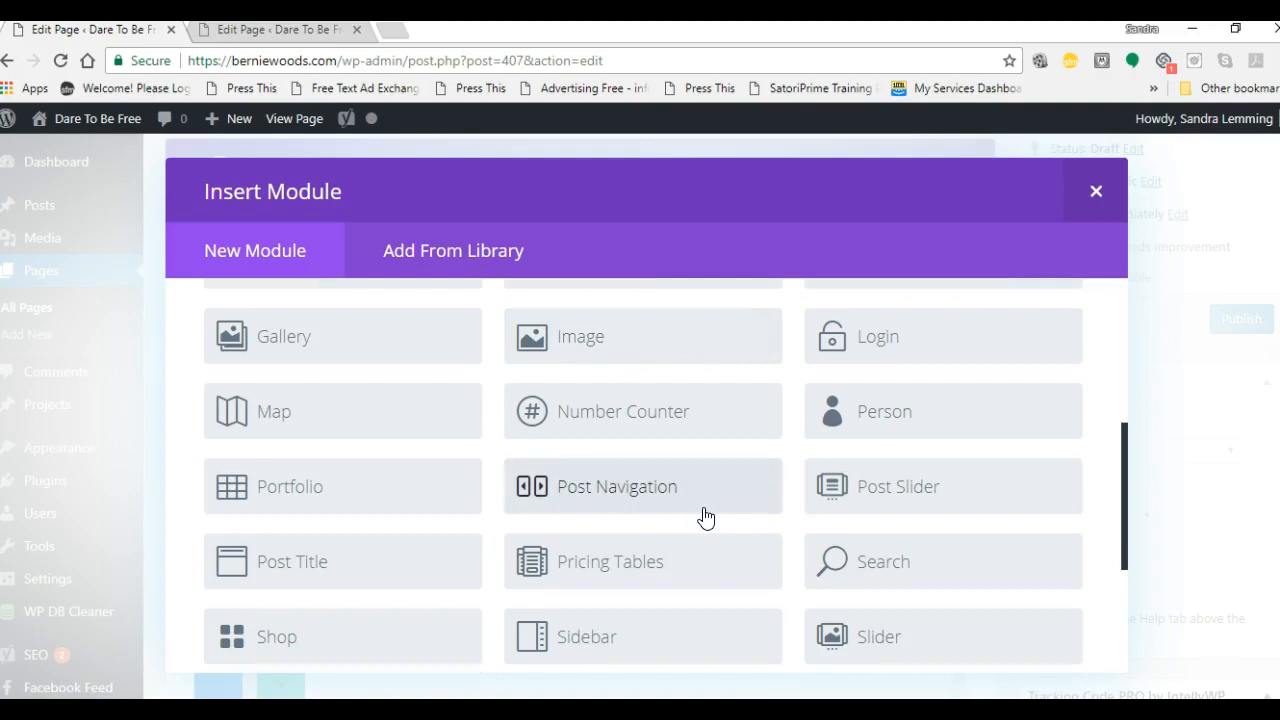
{"action": "scroll", "coordinate": [705, 516], "scroll_direction": "down", "scroll_amount": 3}
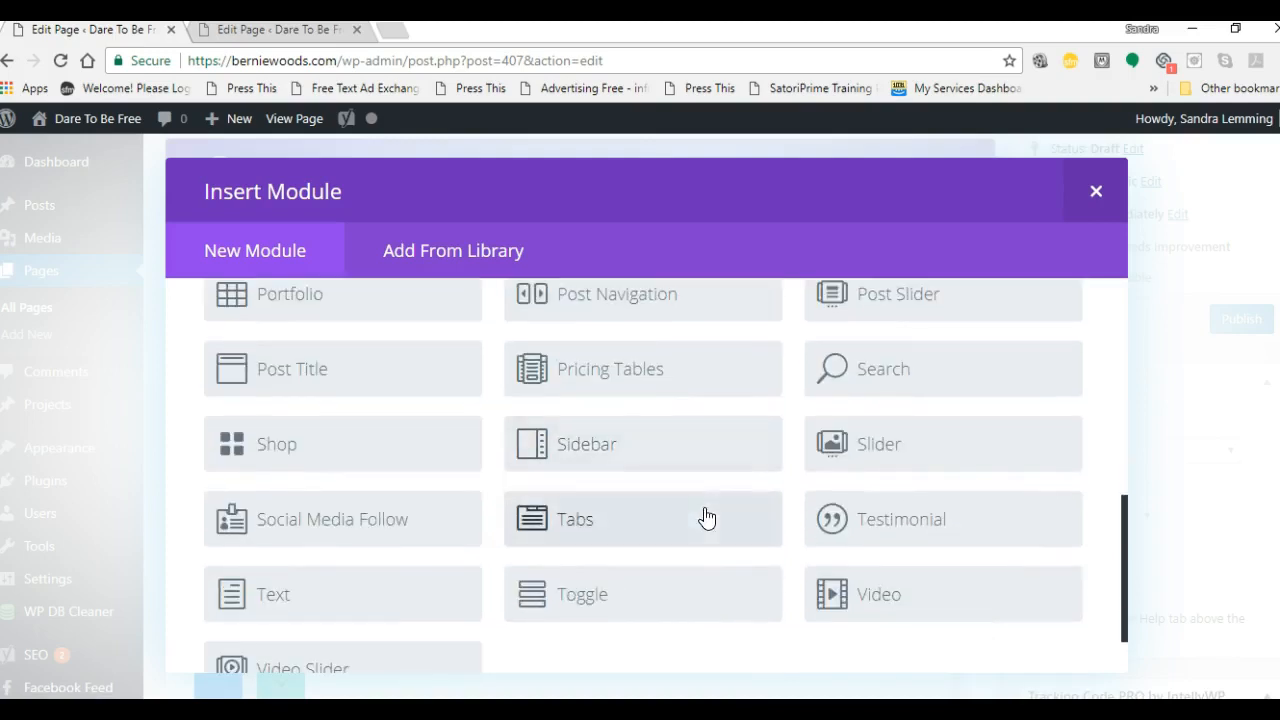
{"action": "left_click", "coordinate": [318, 607]}
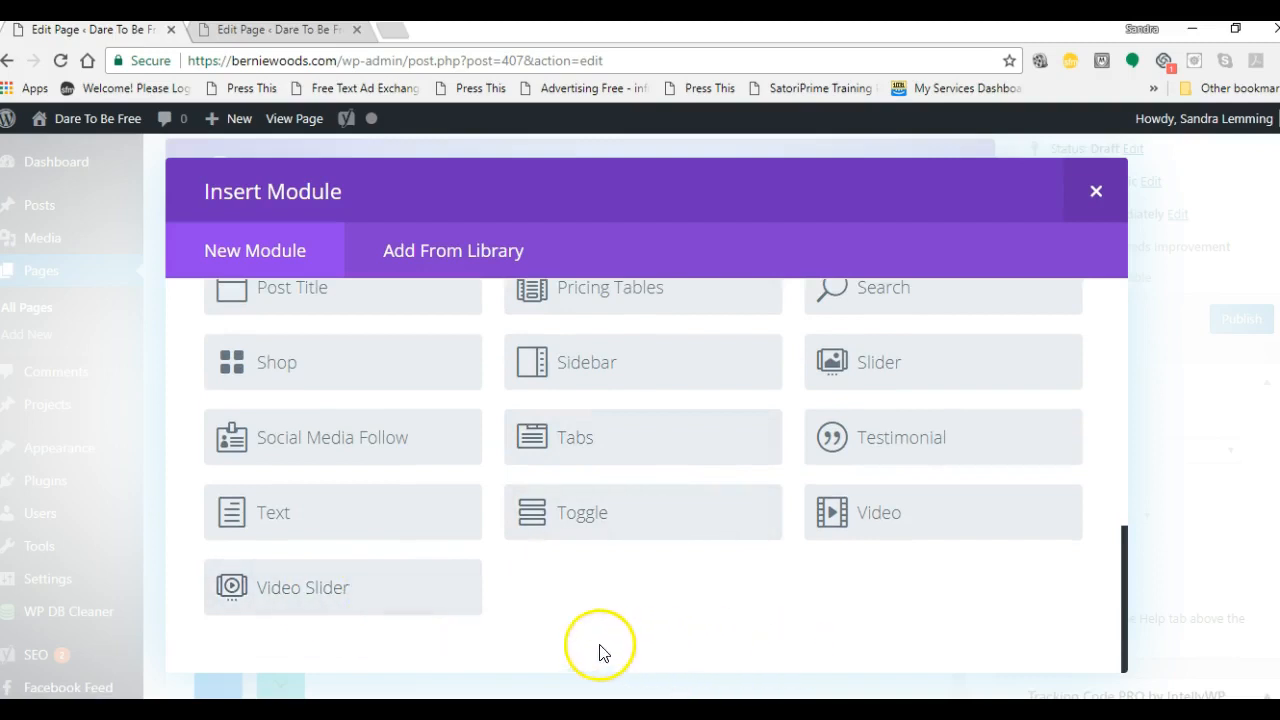
{"action": "scroll", "coordinate": [643, 660], "scroll_direction": "up", "scroll_amount": 2}
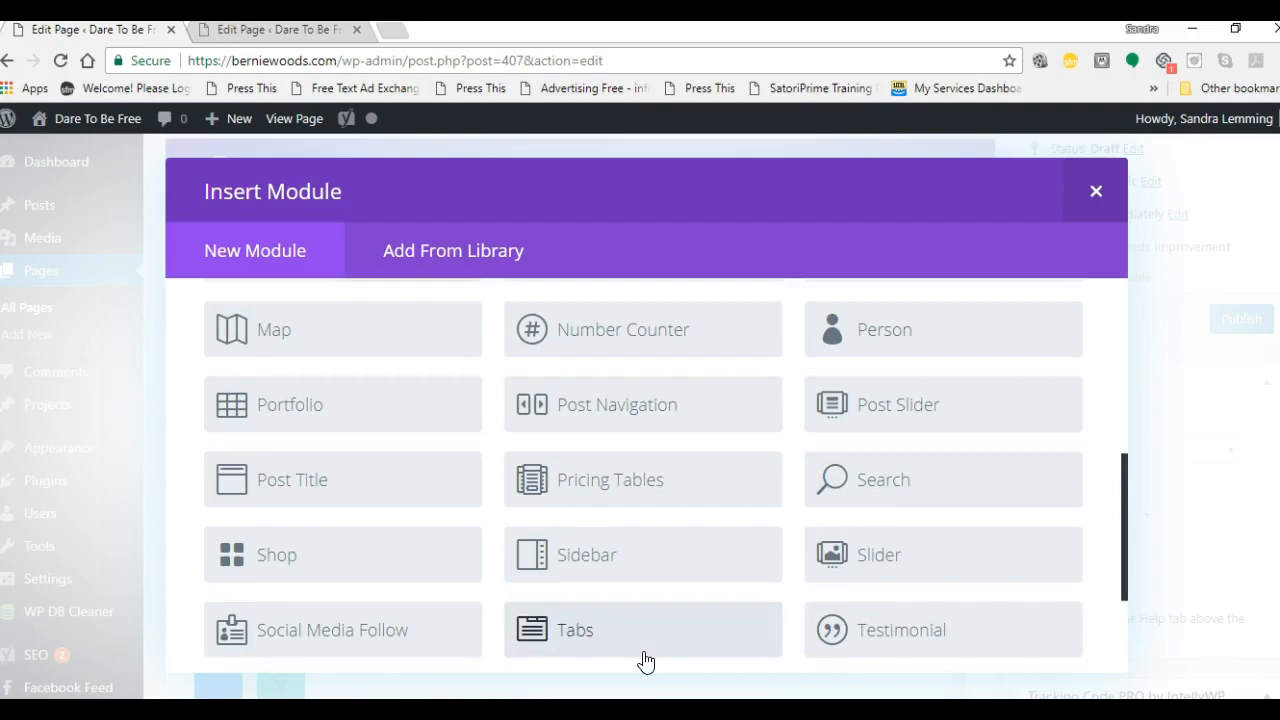
{"action": "scroll", "coordinate": [645, 661], "scroll_direction": "up", "scroll_amount": 2}
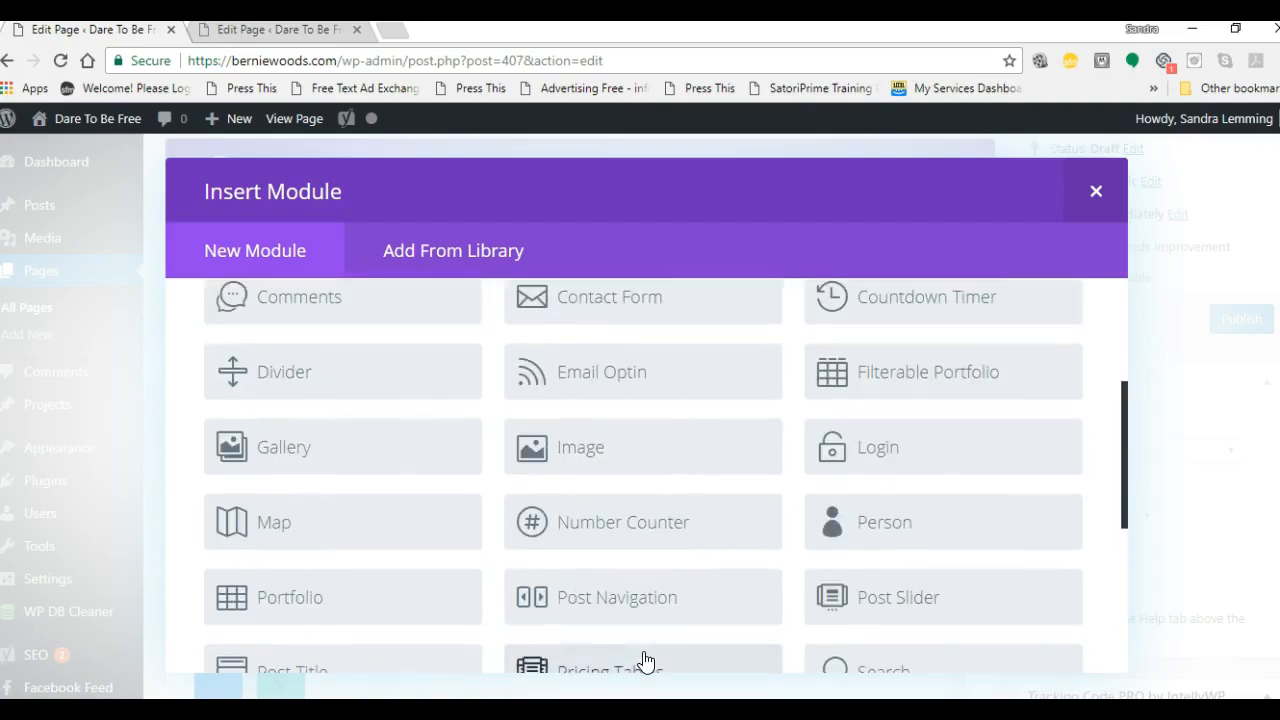
{"action": "scroll", "coordinate": [645, 661], "scroll_direction": "up", "scroll_amount": 3}
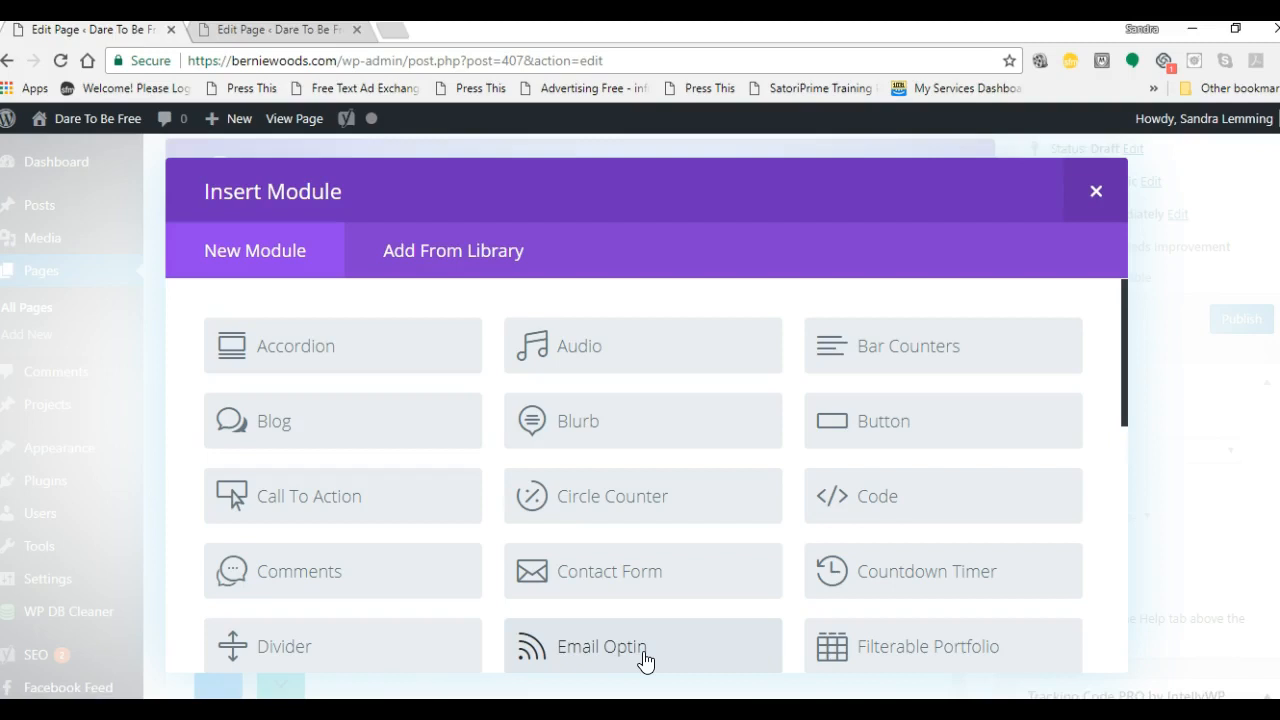
{"action": "scroll", "coordinate": [645, 661], "scroll_direction": "down", "scroll_amount": 1}
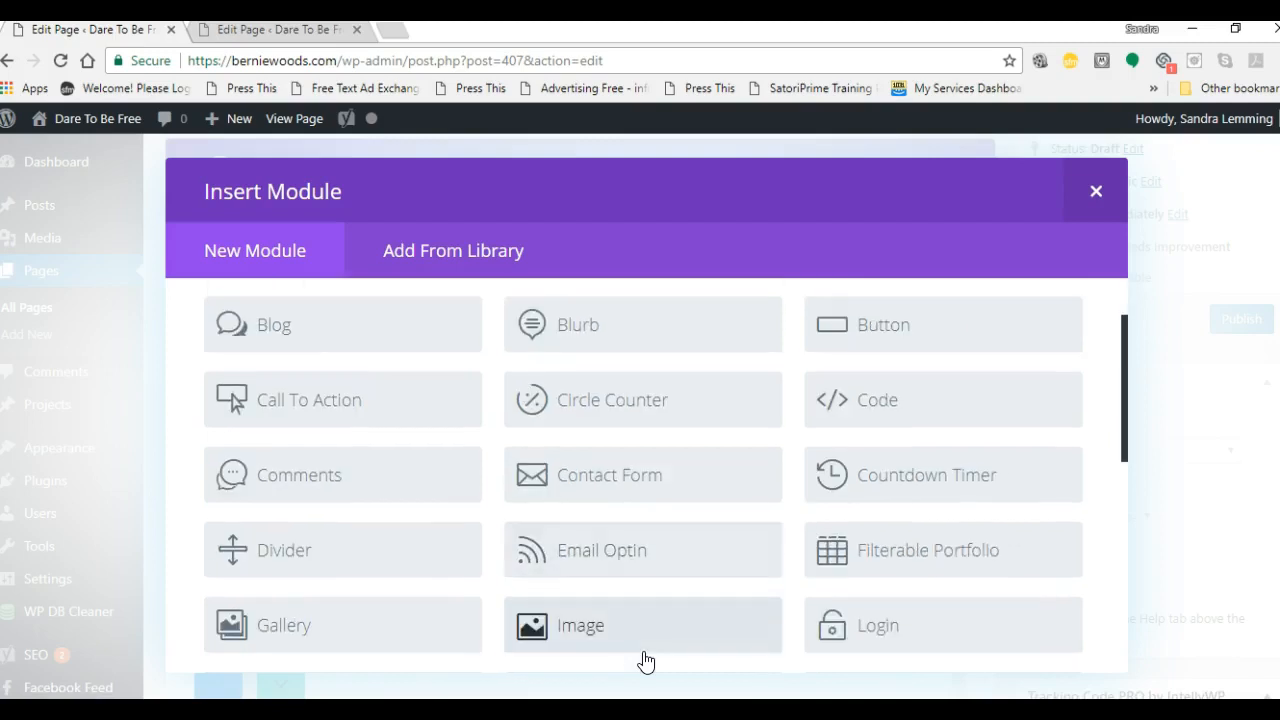
{"action": "scroll", "coordinate": [645, 661], "scroll_direction": "down", "scroll_amount": 3}
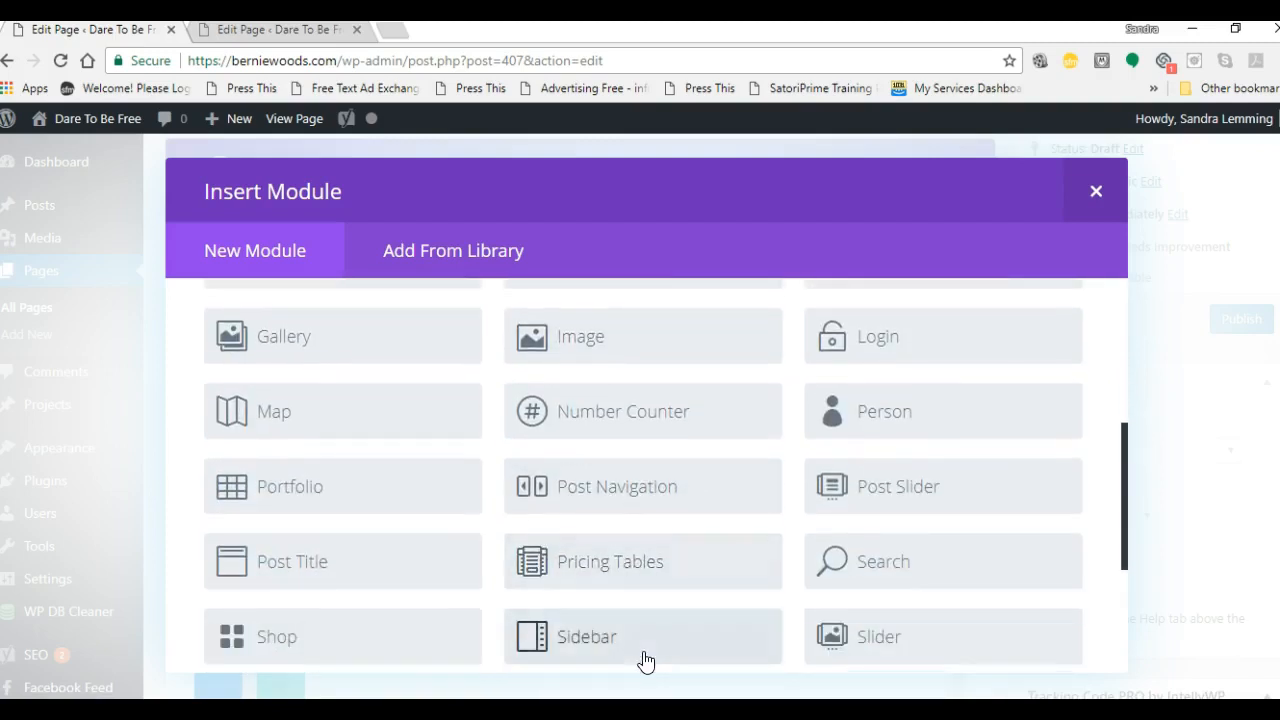
{"action": "scroll", "coordinate": [645, 661], "scroll_direction": "down", "scroll_amount": 1}
{"action": "scroll", "coordinate": [645, 659], "scroll_direction": "down", "scroll_amount": 1}
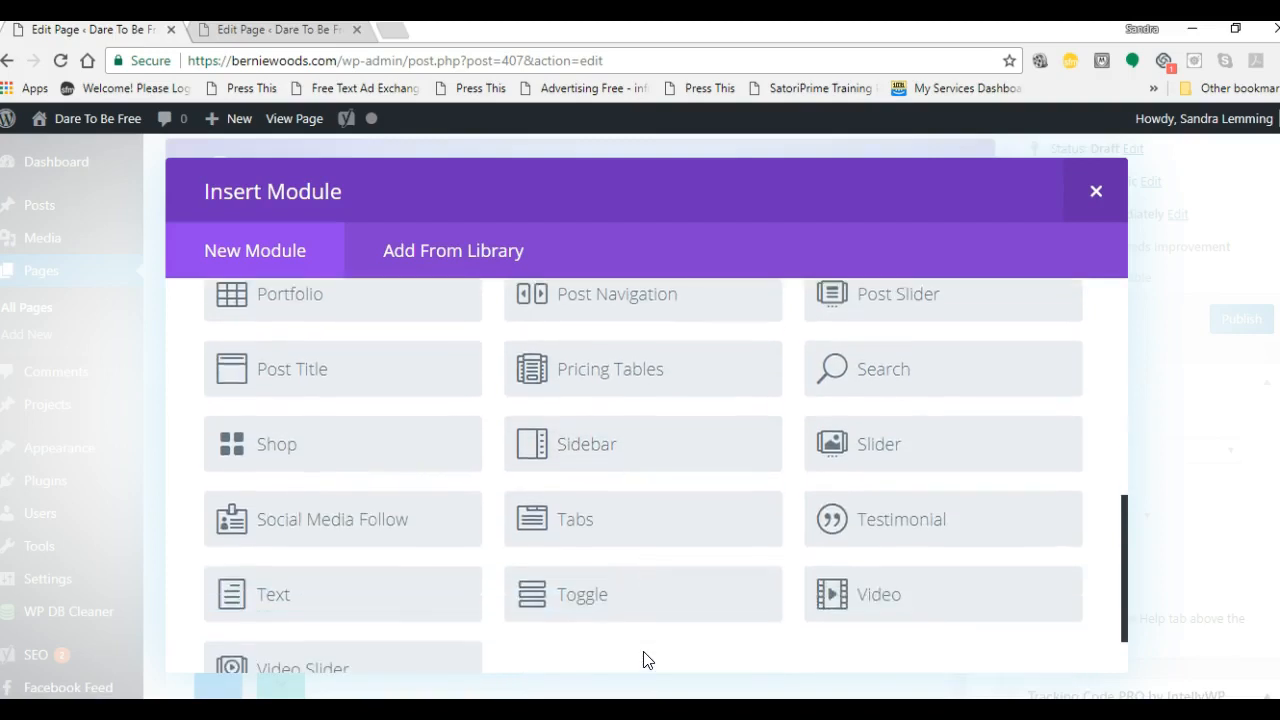
{"action": "scroll", "coordinate": [645, 660], "scroll_direction": "down", "scroll_amount": 1}
Step: Choose a Video Slider module for the first row and open a new video entry at its MP4/URL field
{"action": "left_click", "coordinate": [282, 588]}
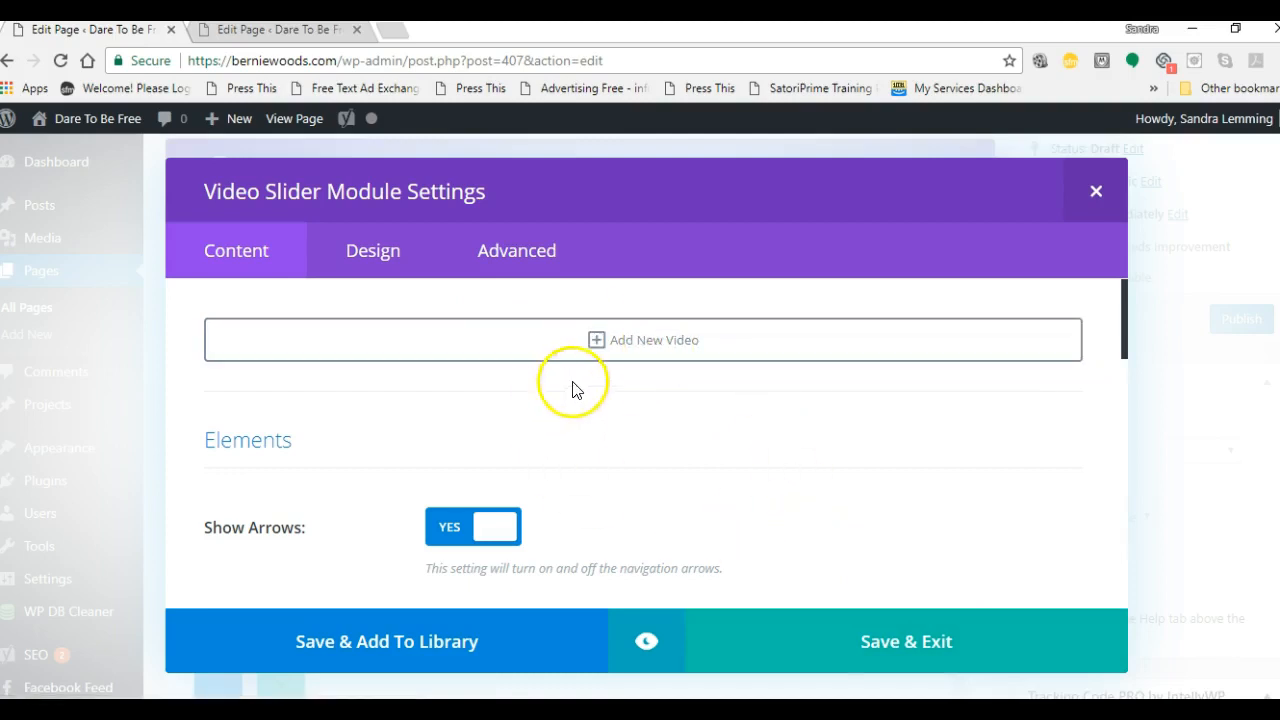
{"action": "left_click", "coordinate": [600, 340]}
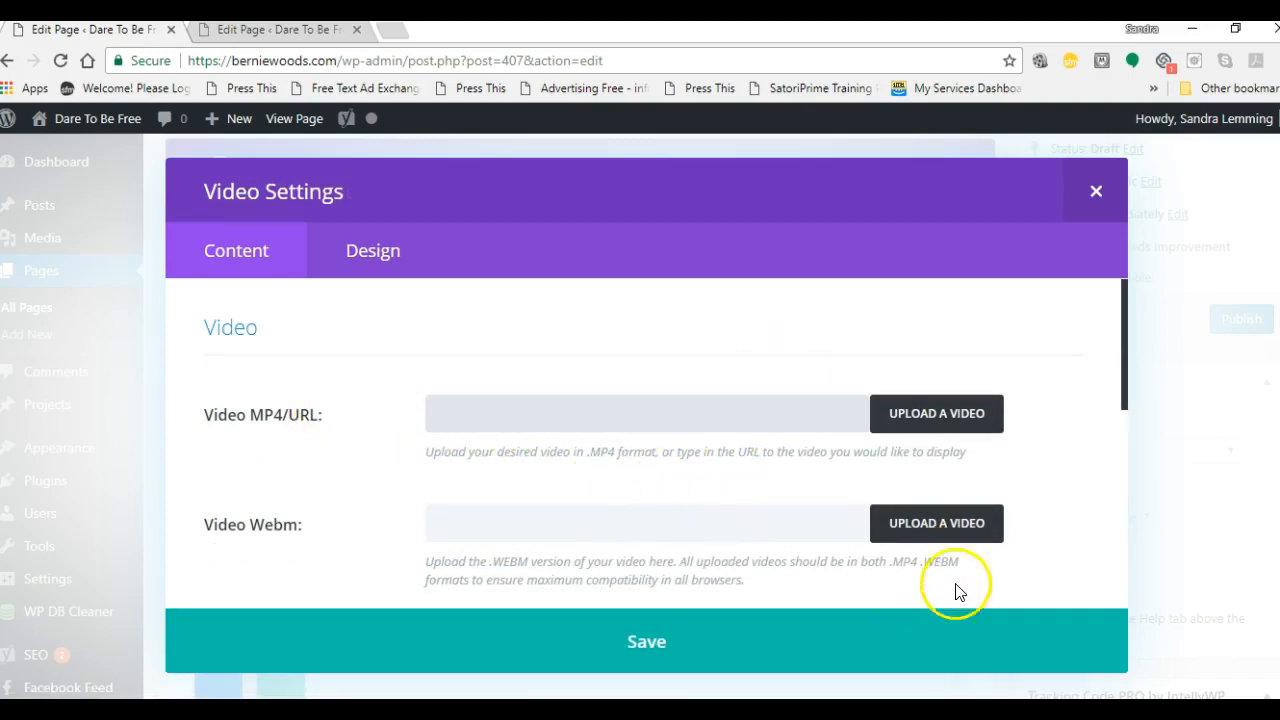
{"action": "left_click", "coordinate": [720, 430]}
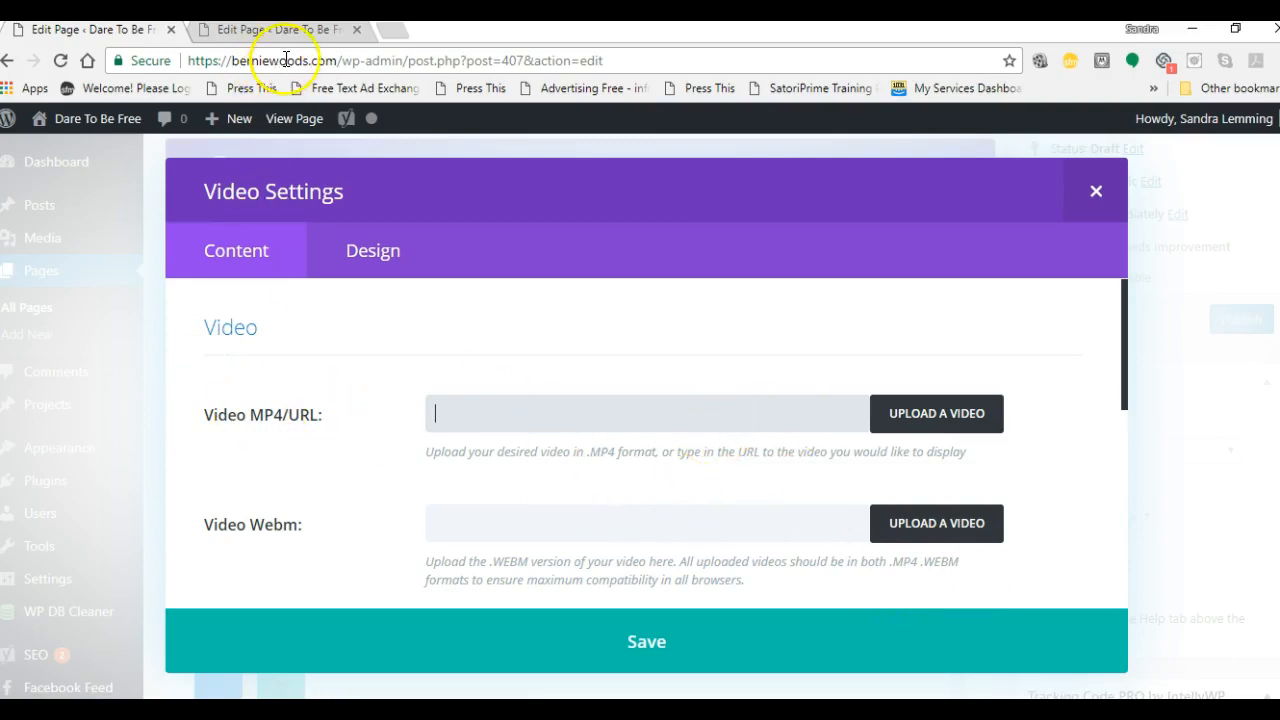
Step: Open a preview of the ELM Emmit page in a new tab and locate its embedded ELF emmit video
{"action": "left_click", "coordinate": [302, 32]}
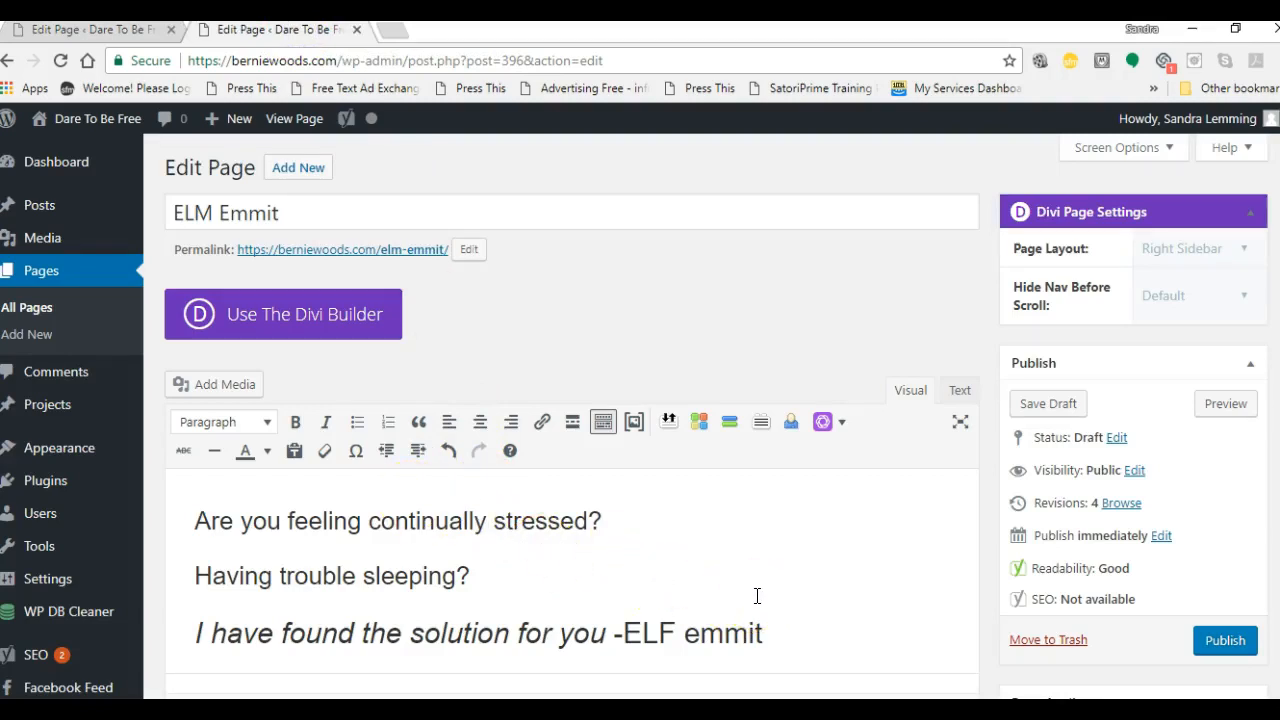
{"action": "right_click", "coordinate": [1230, 404]}
{"action": "left_click", "coordinate": [1177, 412]}
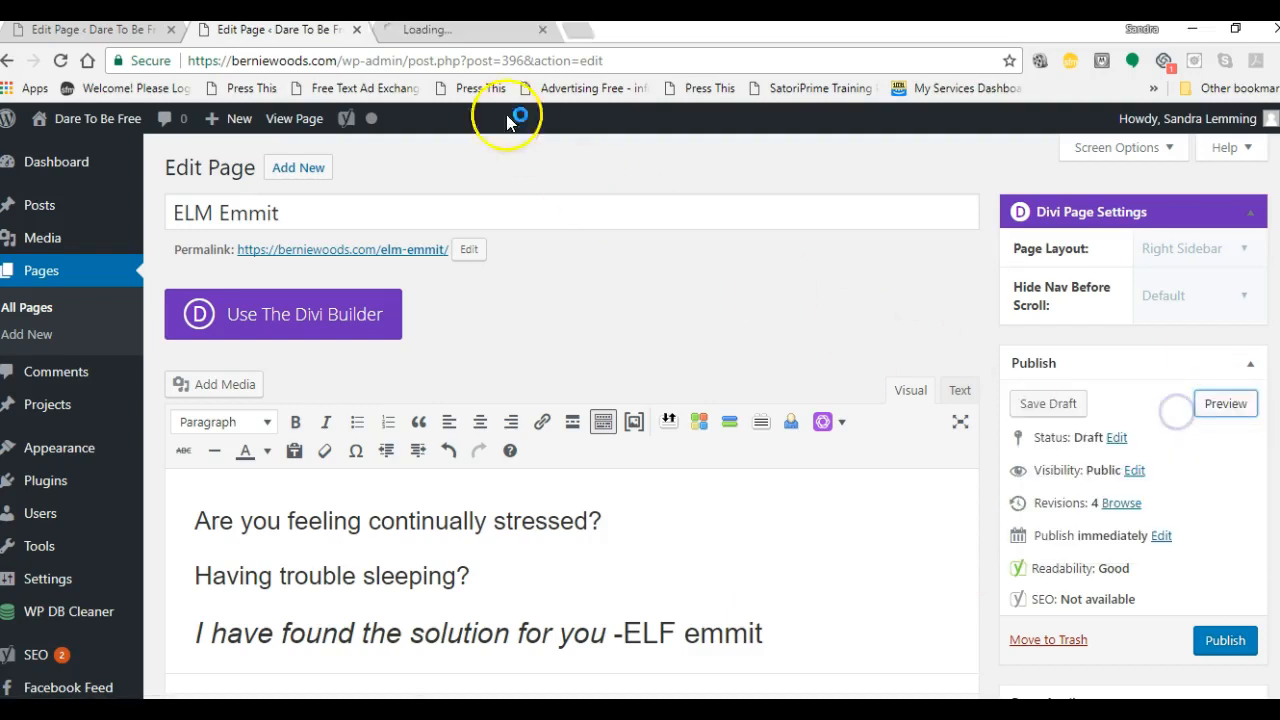
{"action": "left_click", "coordinate": [490, 33]}
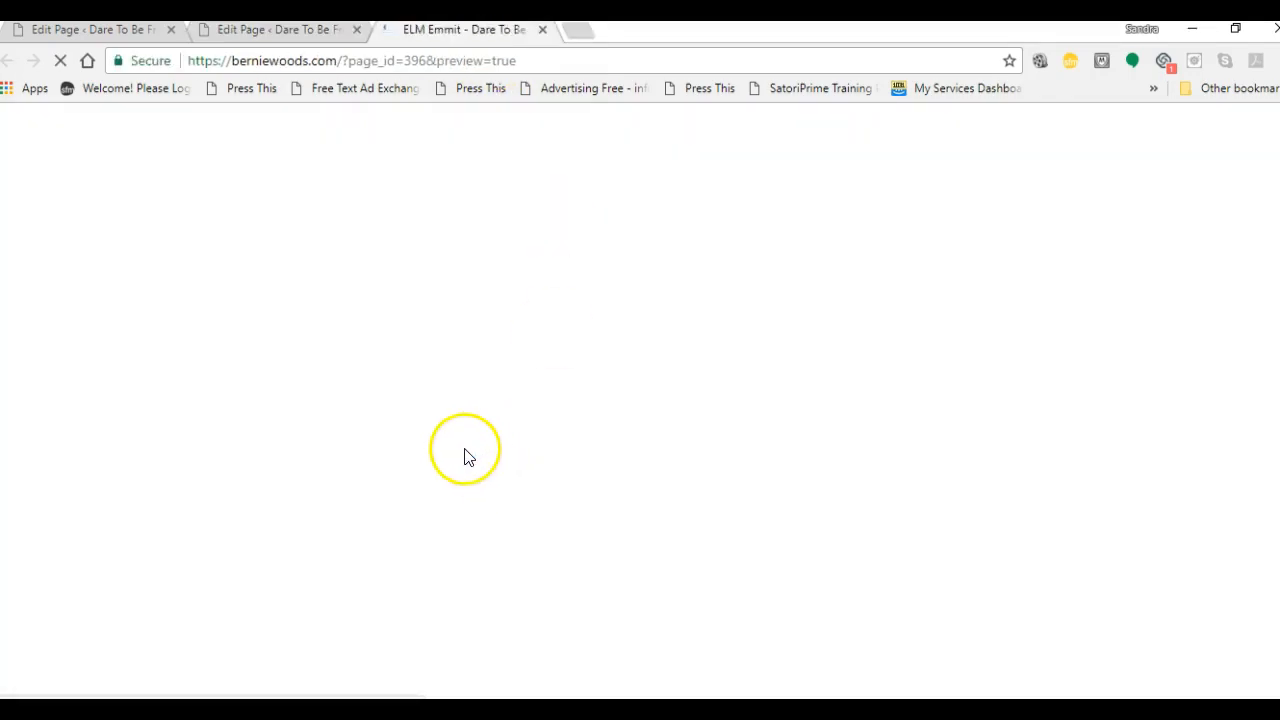
{"action": "scroll", "coordinate": [543, 486], "scroll_direction": "down", "scroll_amount": 8}
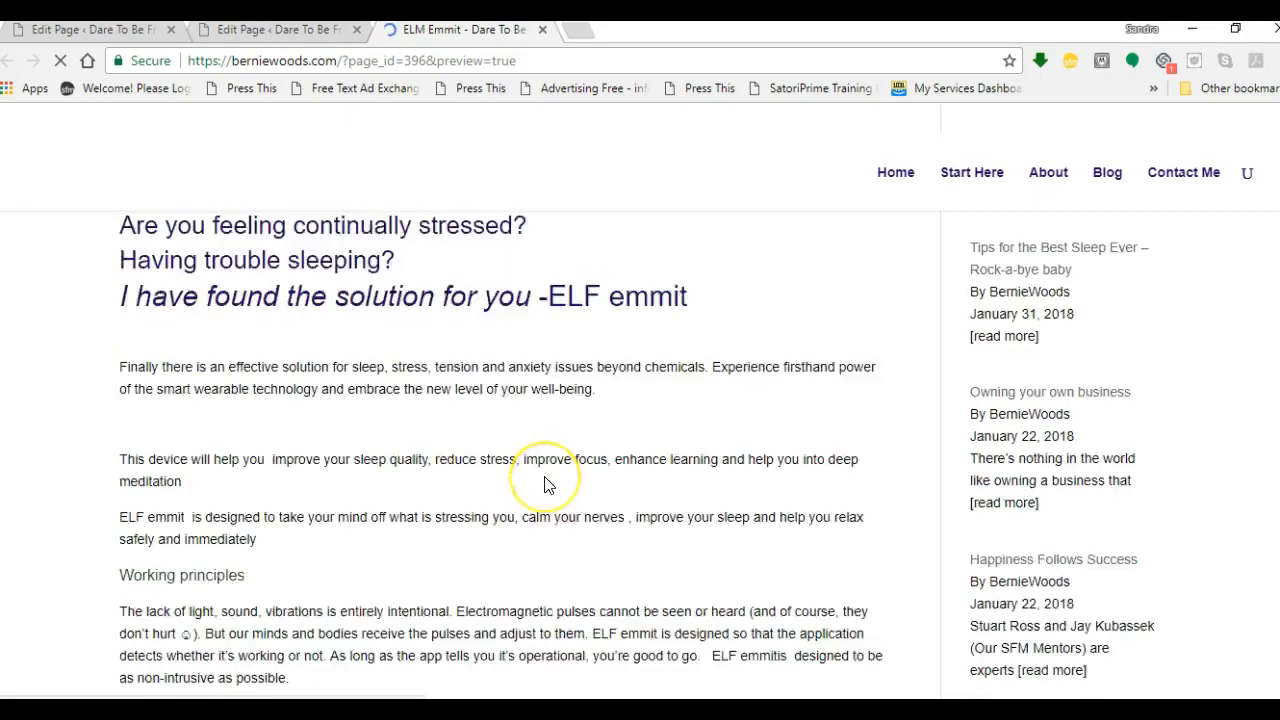
{"action": "scroll", "coordinate": [544, 486], "scroll_direction": "down", "scroll_amount": 5}
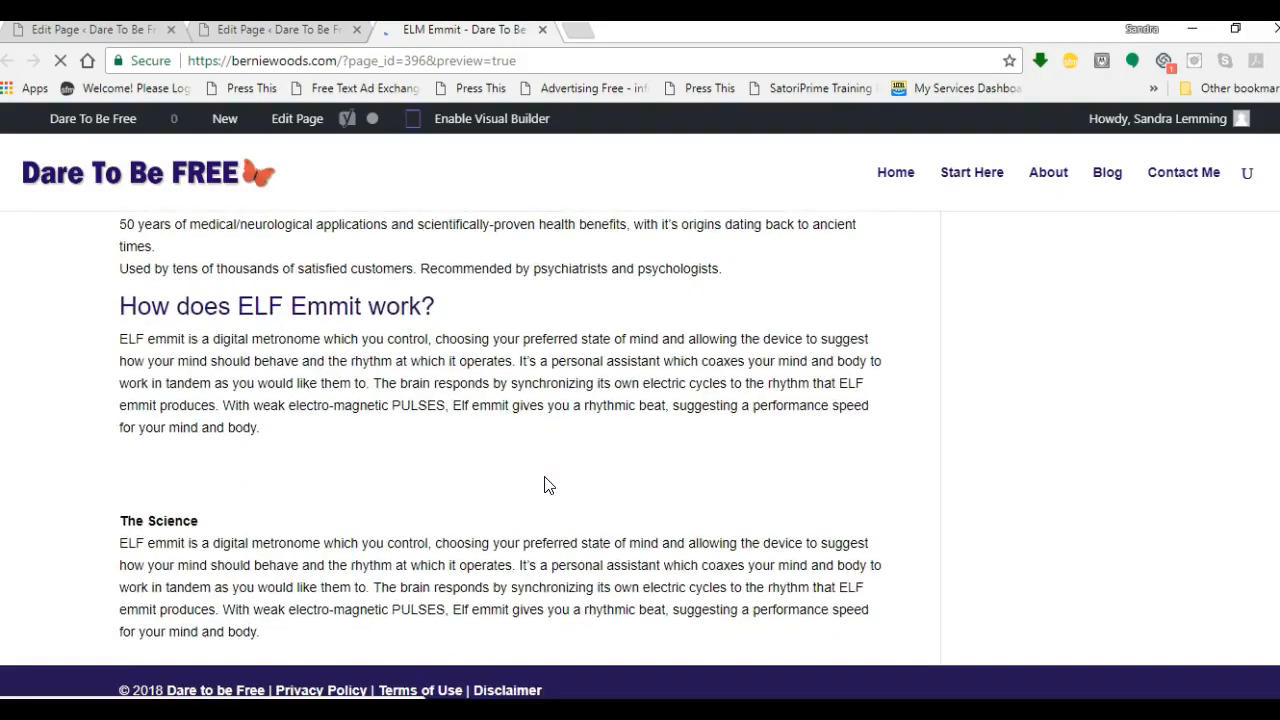
{"action": "scroll", "coordinate": [651, 555], "scroll_direction": "up", "scroll_amount": 10}
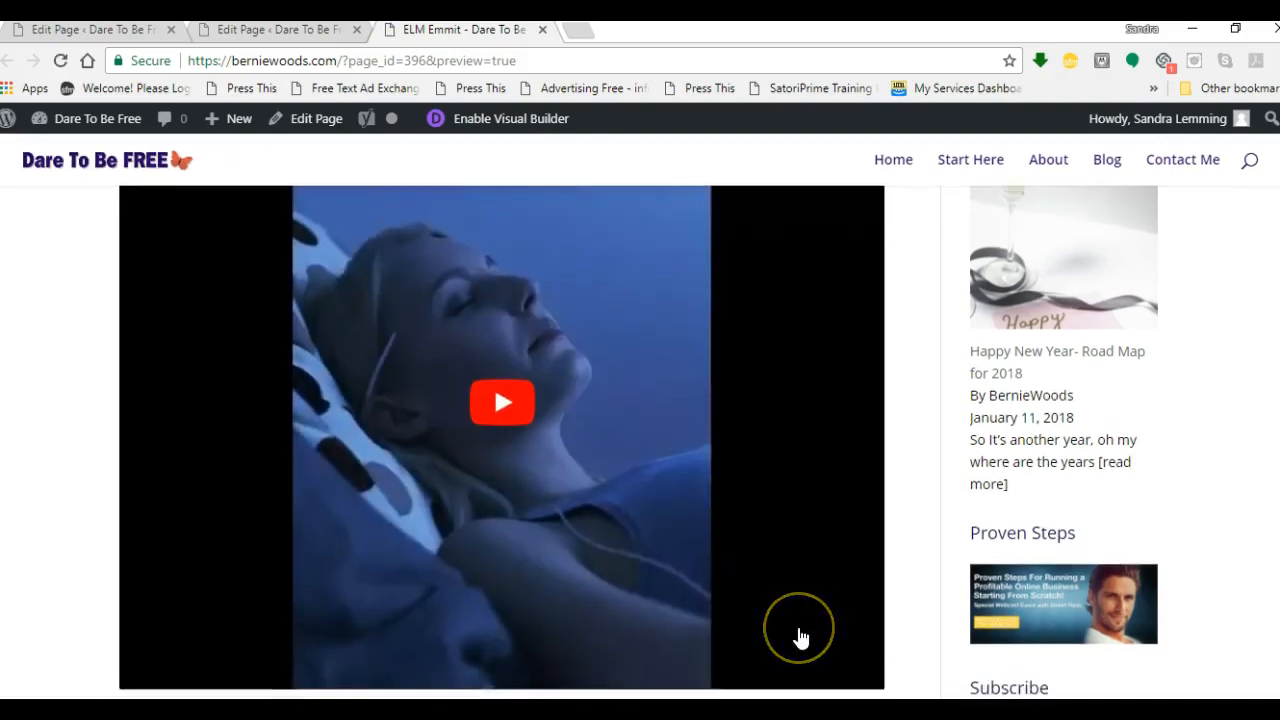
{"action": "scroll", "coordinate": [799, 629], "scroll_direction": "up", "scroll_amount": 3}
{"action": "scroll", "coordinate": [799, 629], "scroll_direction": "down", "scroll_amount": 1}
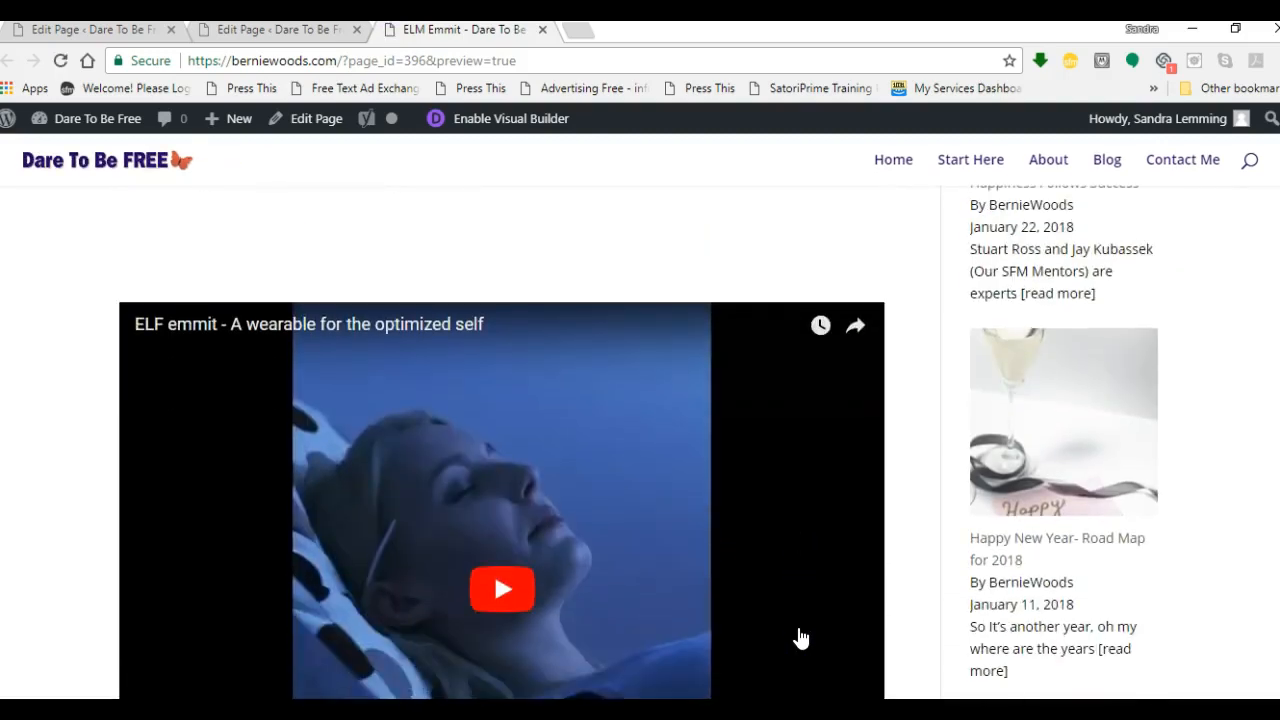
Step: Copy the share link of the embedded ELF emmit video, return to the page being edited and close the ELM Emmit preview
{"action": "left_click", "coordinate": [856, 326]}
{"action": "left_click", "coordinate": [481, 585]}
{"action": "right_click", "coordinate": [480, 578]}
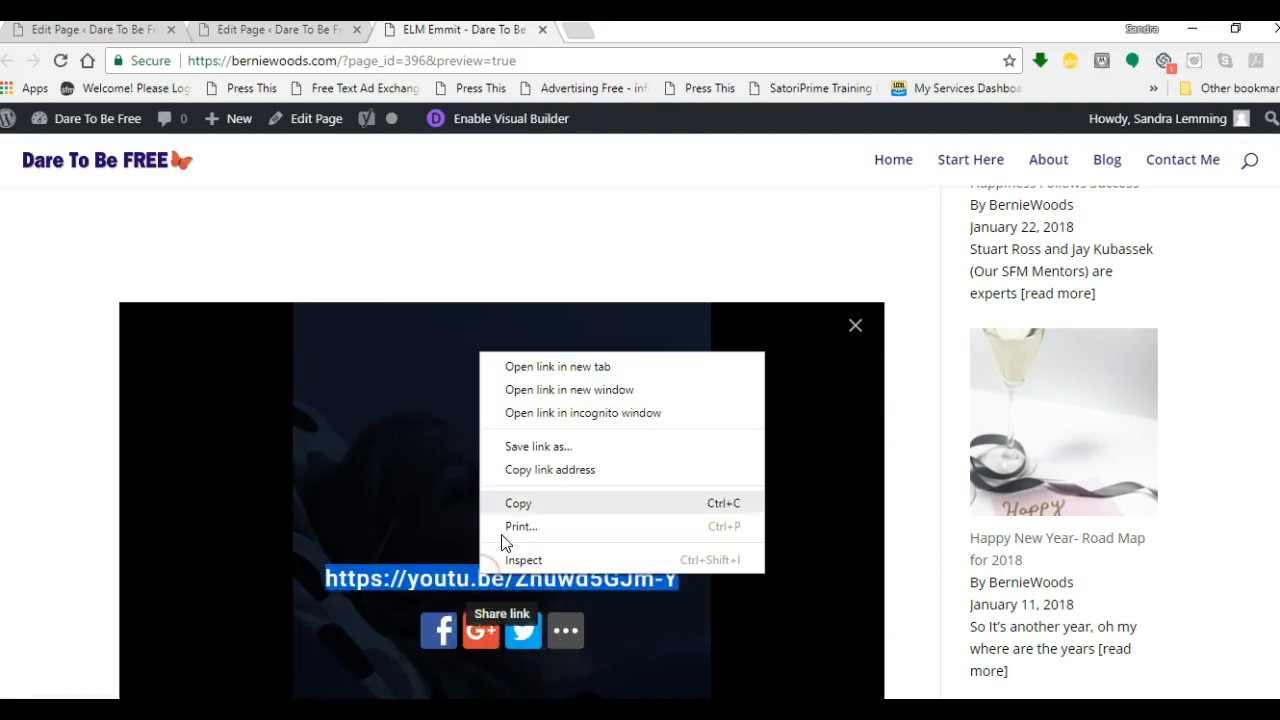
{"action": "left_click", "coordinate": [524, 477]}
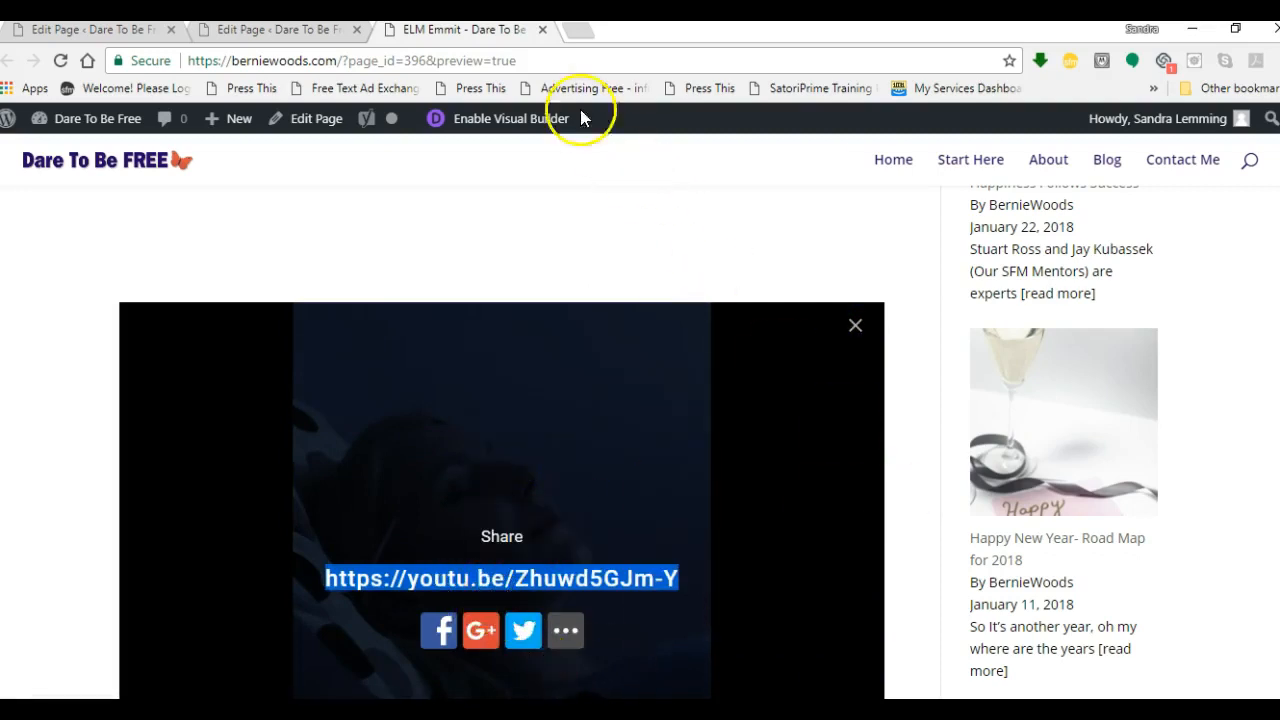
{"action": "left_click", "coordinate": [307, 37]}
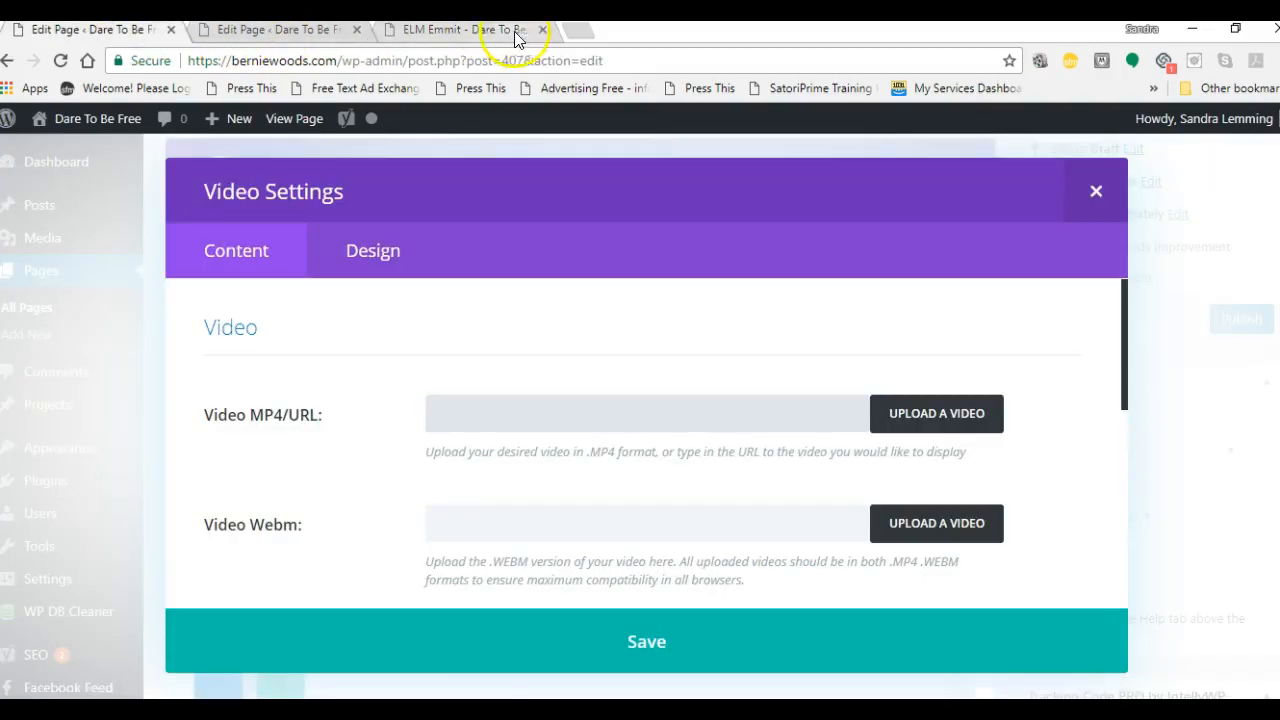
{"action": "left_click", "coordinate": [543, 30]}
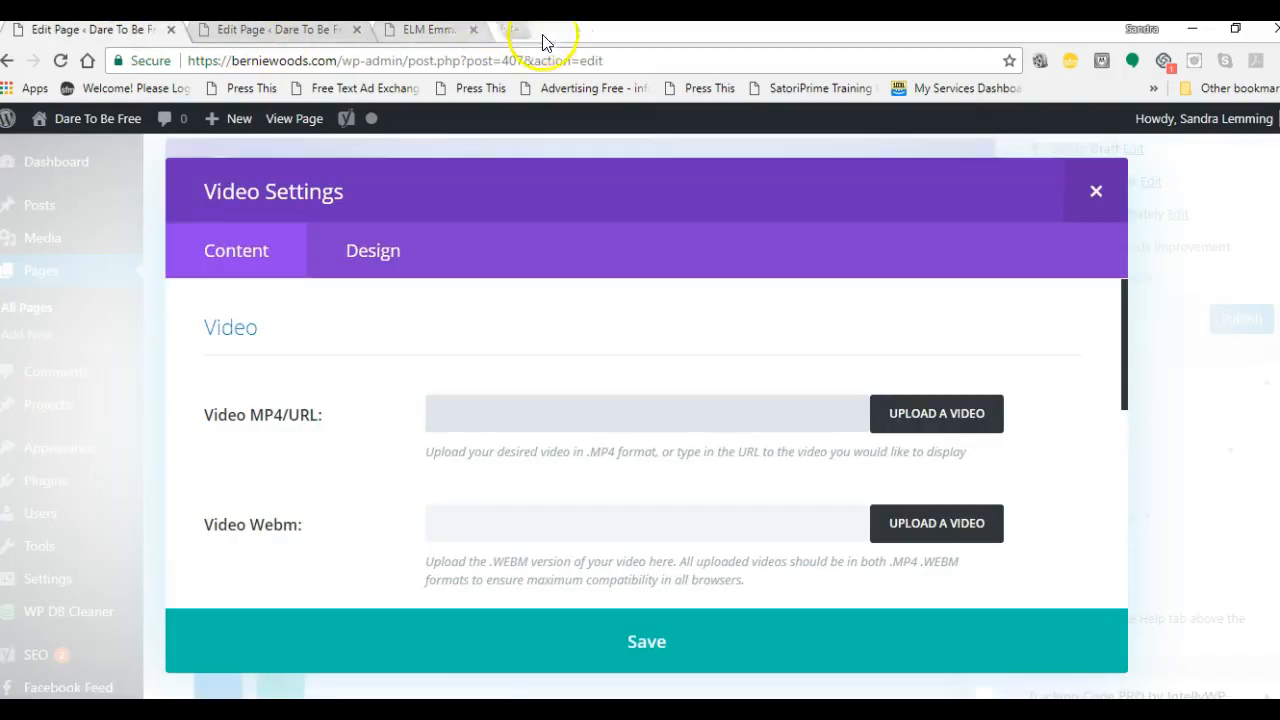
{"action": "right_click", "coordinate": [438, 416]}
{"action": "left_click", "coordinate": [504, 534]}
{"action": "left_click", "coordinate": [307, 490]}
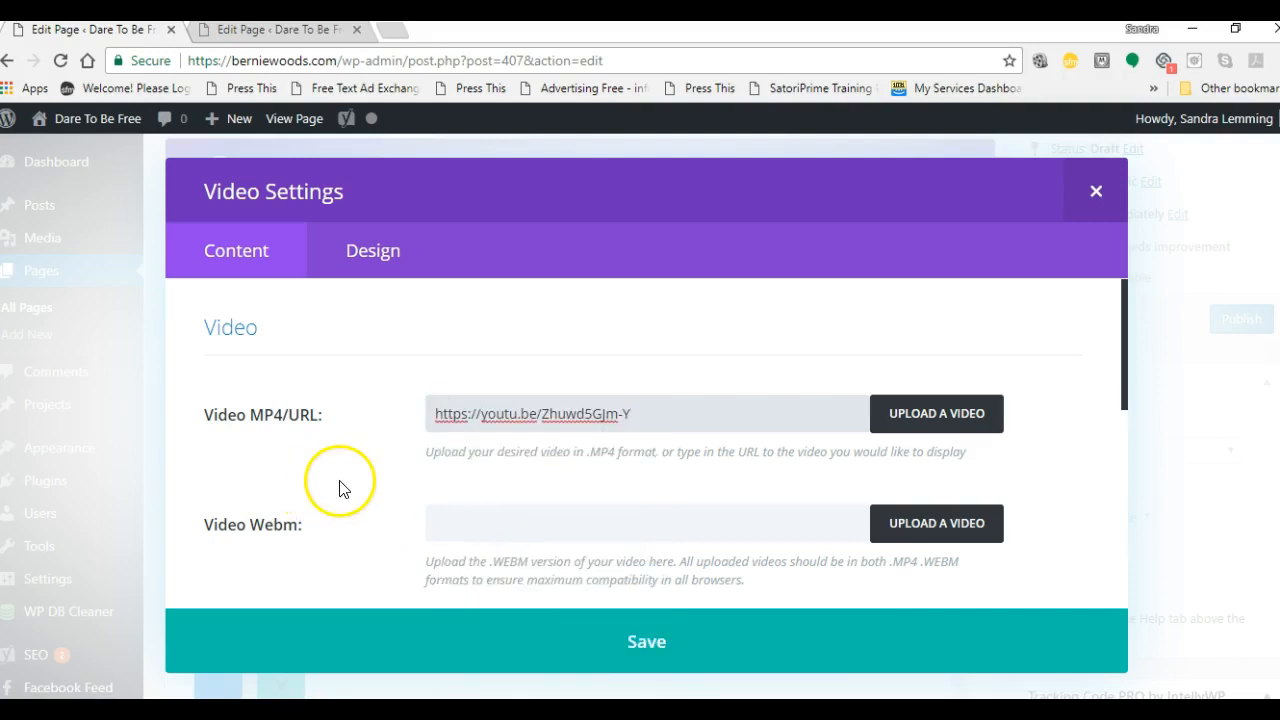
{"action": "left_click", "coordinate": [957, 414]}
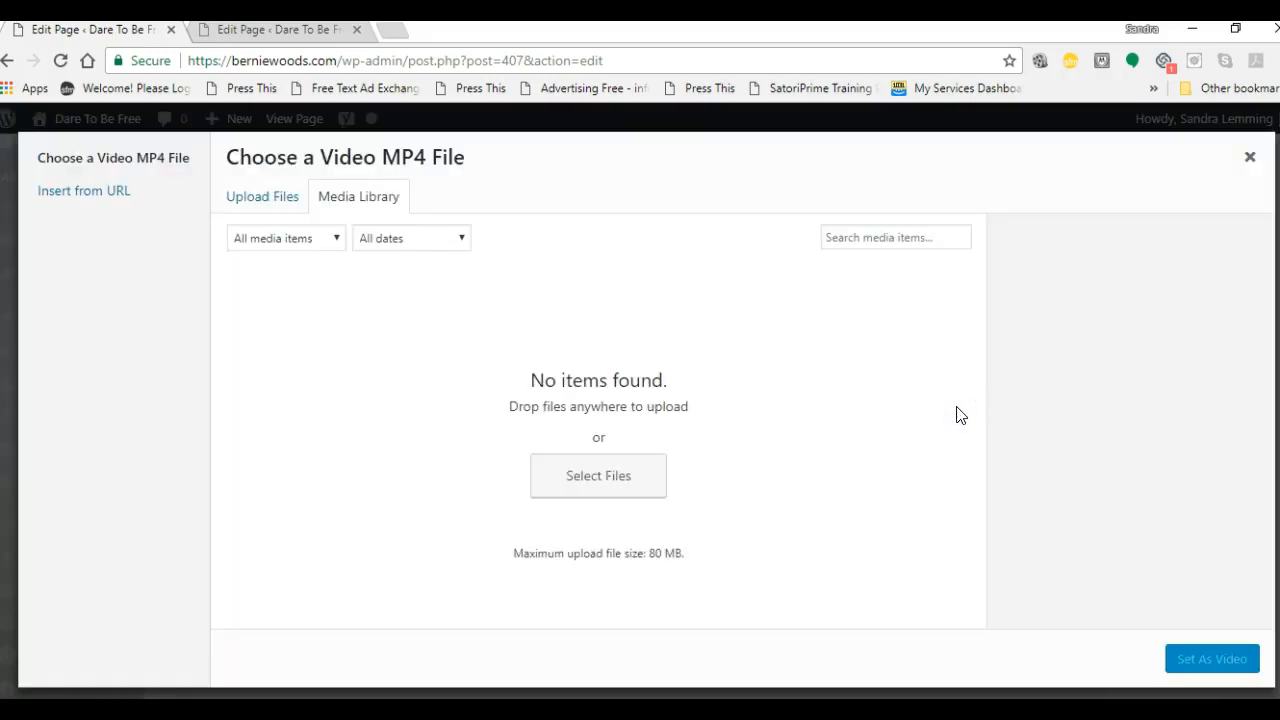
{"action": "left_click", "coordinate": [82, 198]}
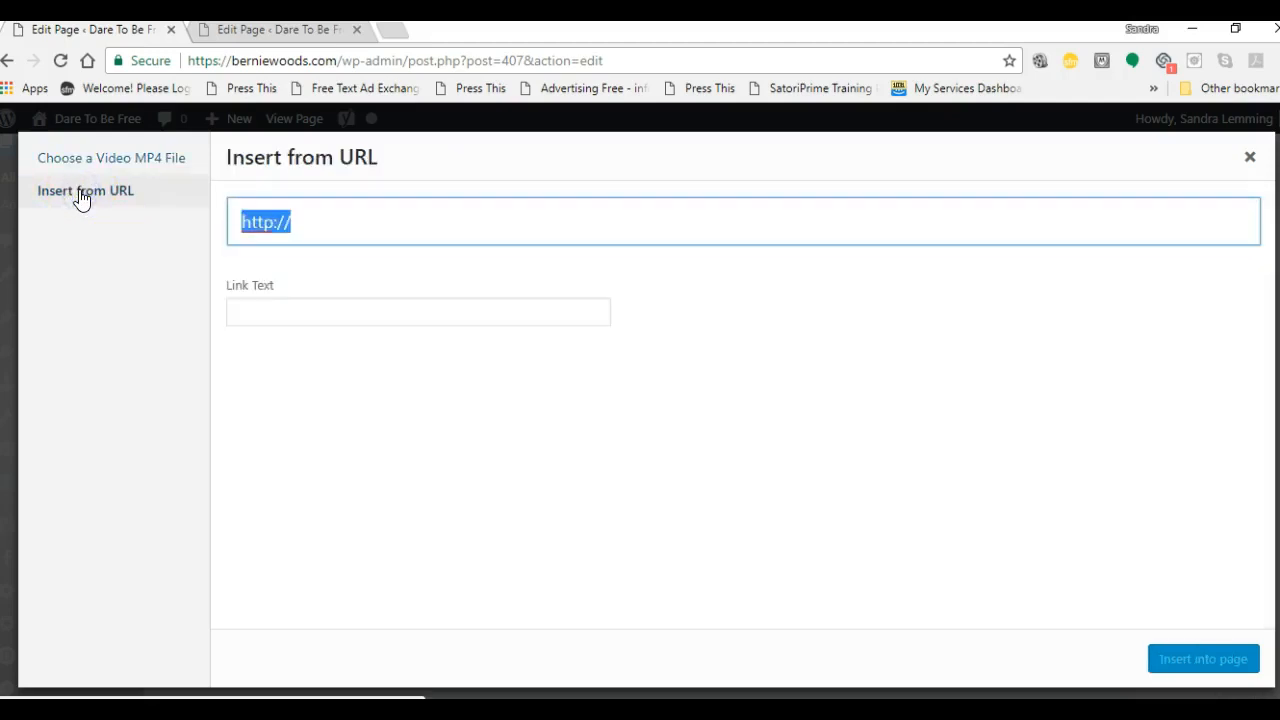
{"action": "left_click", "coordinate": [269, 221]}
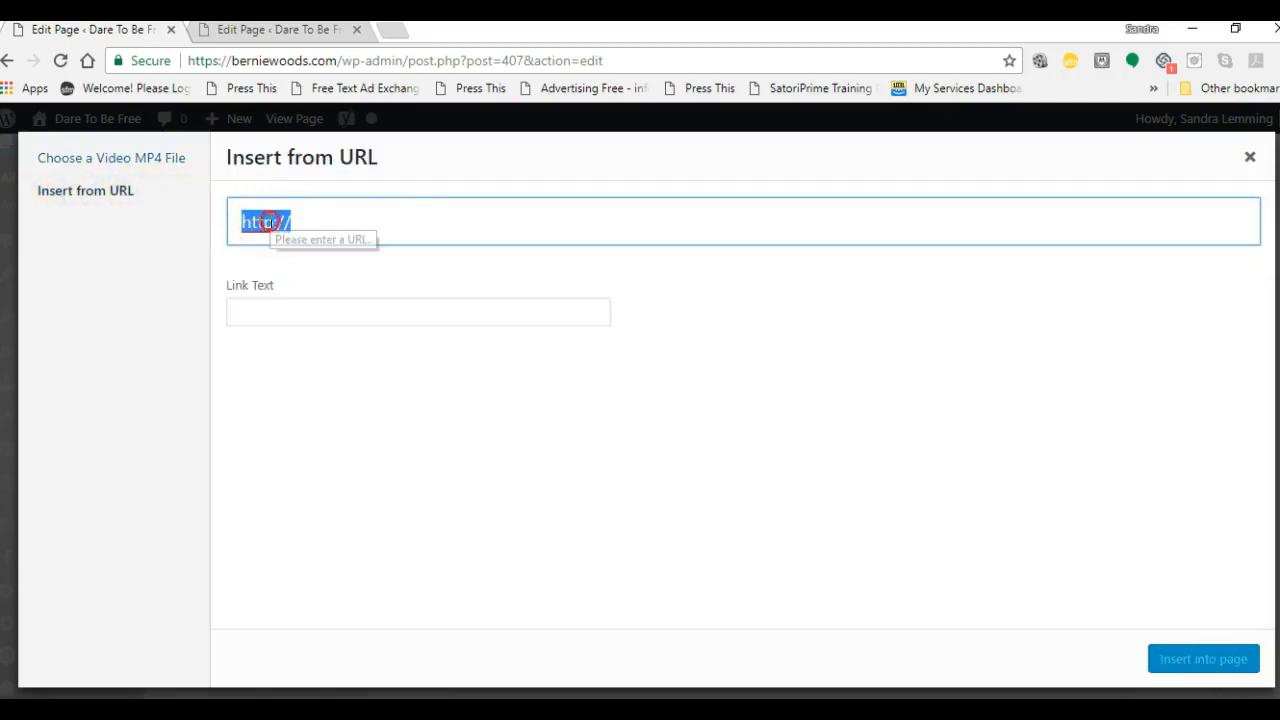
{"action": "right_click", "coordinate": [269, 222]}
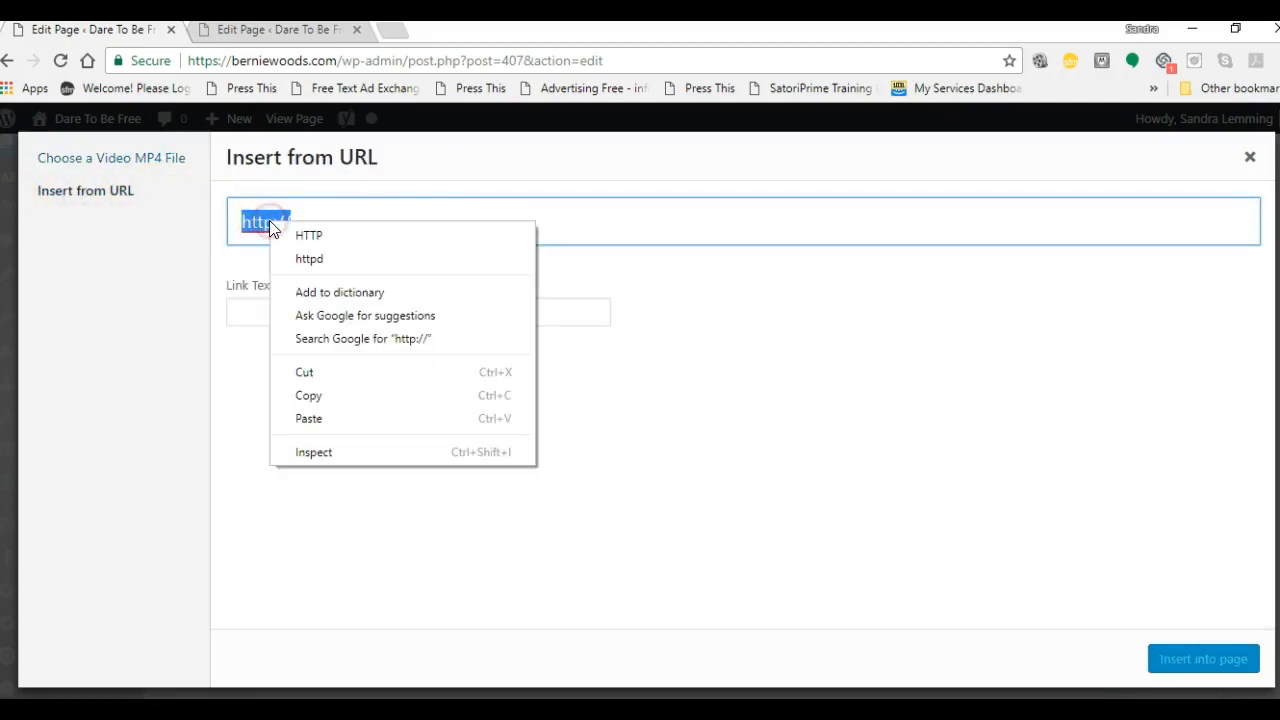
{"action": "left_click", "coordinate": [310, 419]}
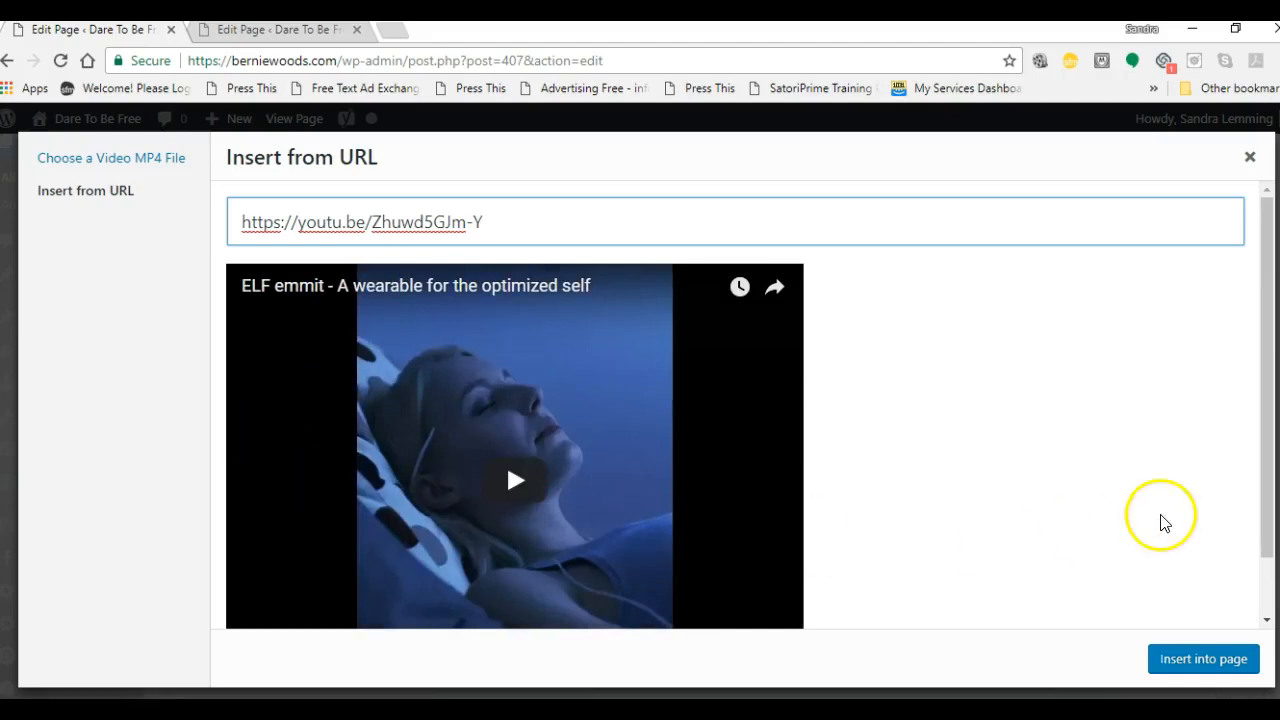
{"action": "scroll", "coordinate": [1163, 525], "scroll_direction": "down", "scroll_amount": 1}
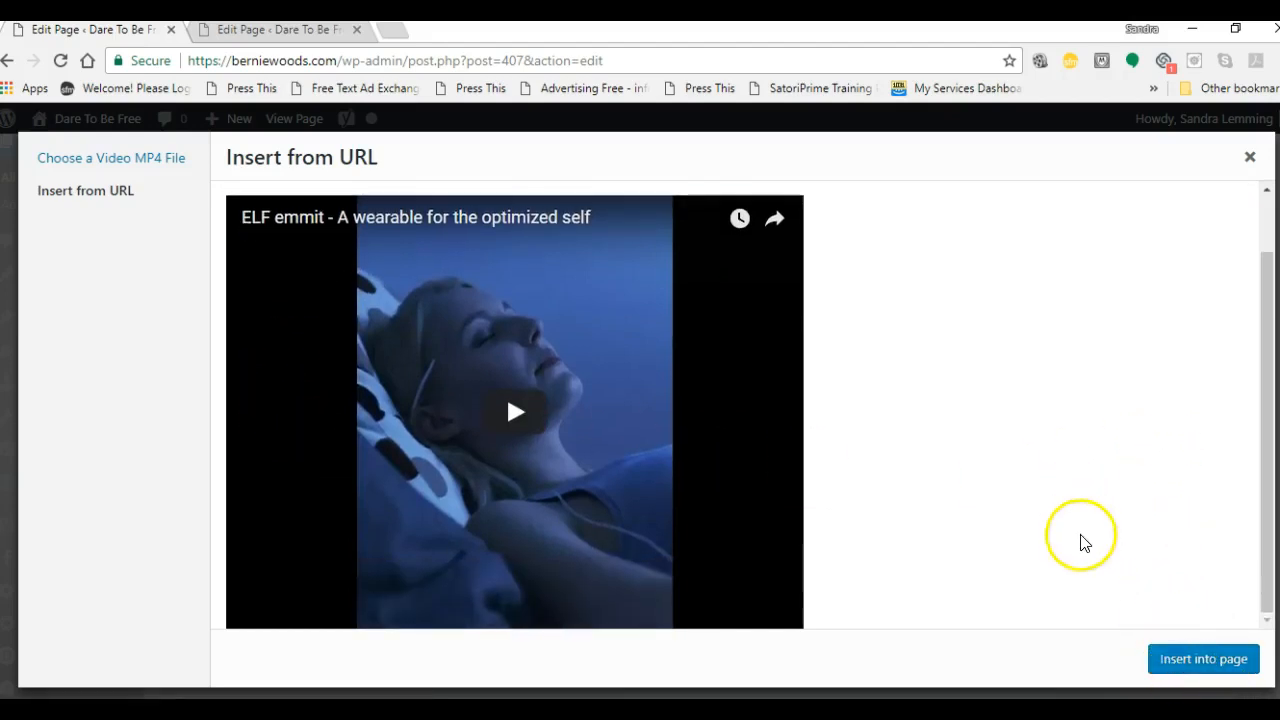
{"action": "left_click", "coordinate": [1222, 662]}
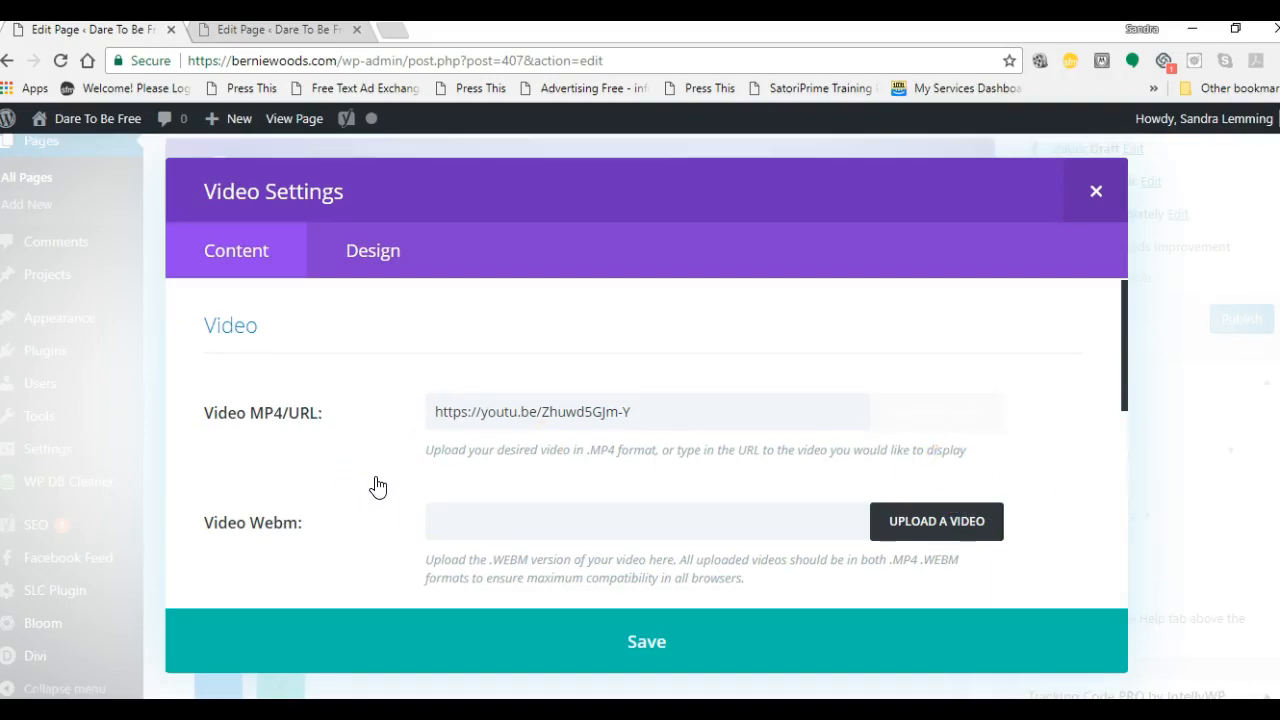
Step: Generate the image overlay for the slider entry from its video
{"action": "scroll", "coordinate": [379, 485], "scroll_direction": "down", "scroll_amount": 2}
{"action": "scroll", "coordinate": [314, 416], "scroll_direction": "down", "scroll_amount": 1}
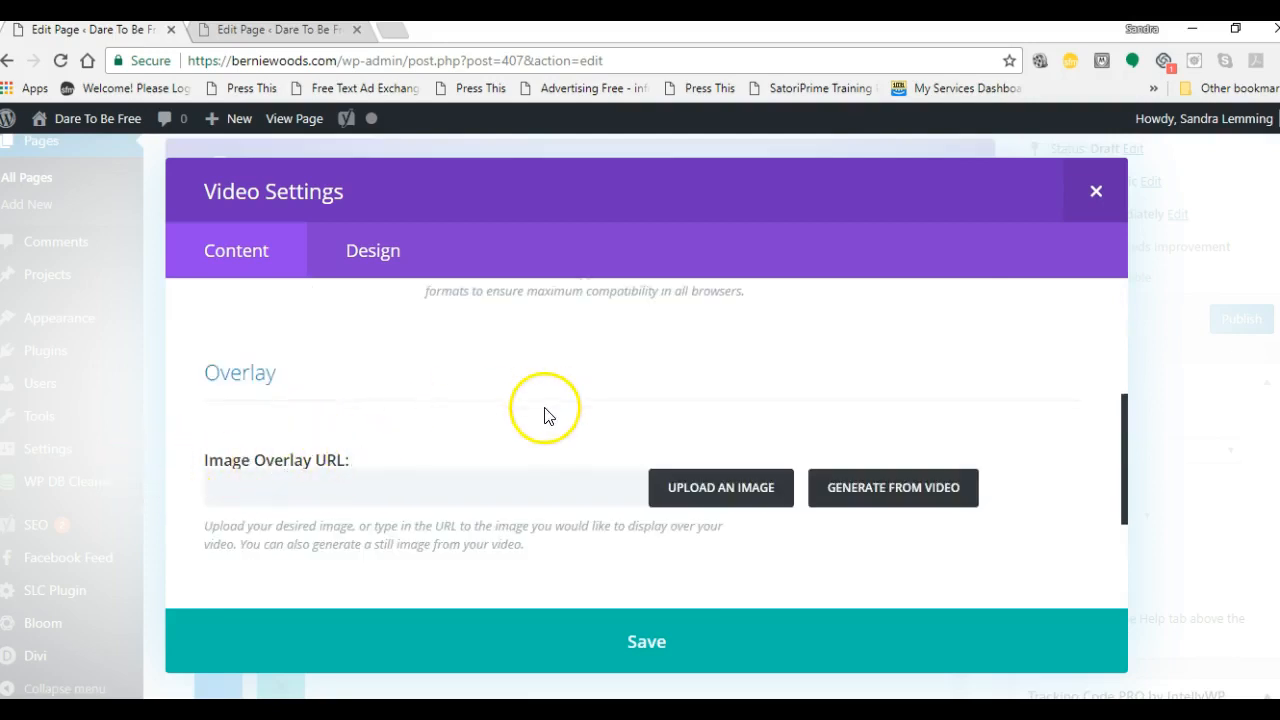
{"action": "left_click", "coordinate": [913, 488]}
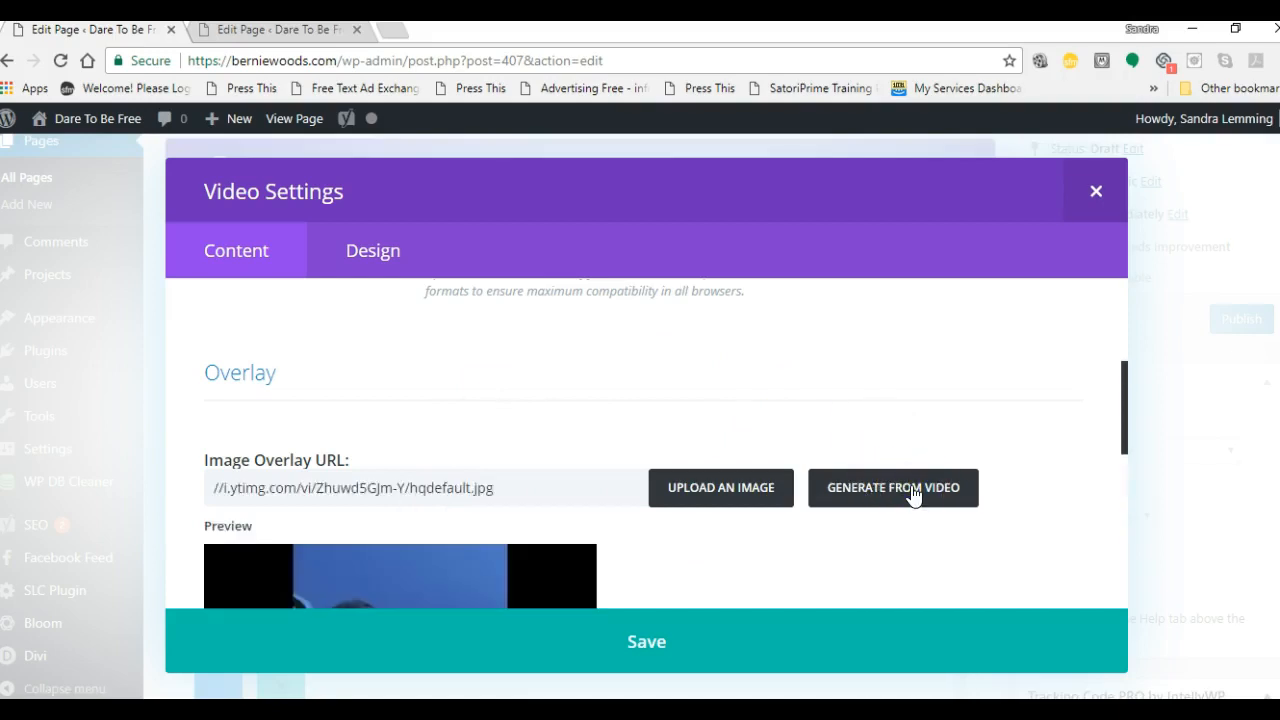
Step: Set the video entry's admin label to "Video header"
{"action": "scroll", "coordinate": [1005, 503], "scroll_direction": "down", "scroll_amount": 2}
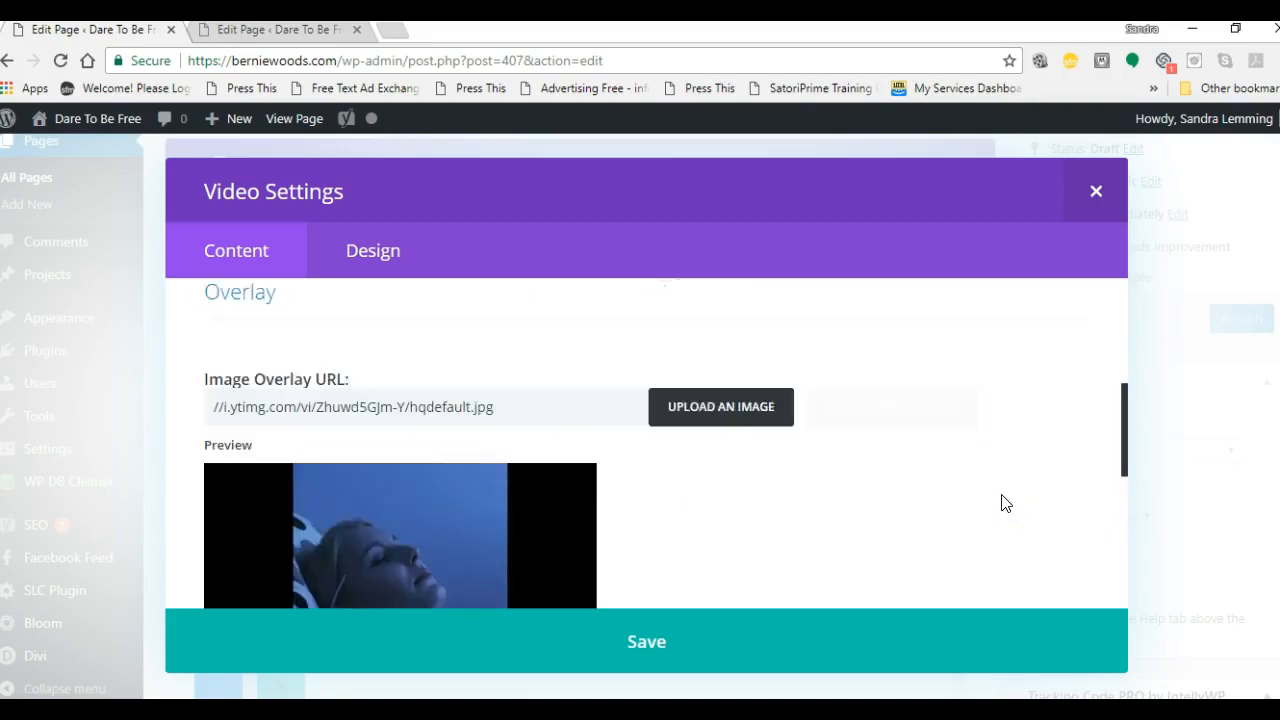
{"action": "scroll", "coordinate": [860, 497], "scroll_direction": "down", "scroll_amount": 5}
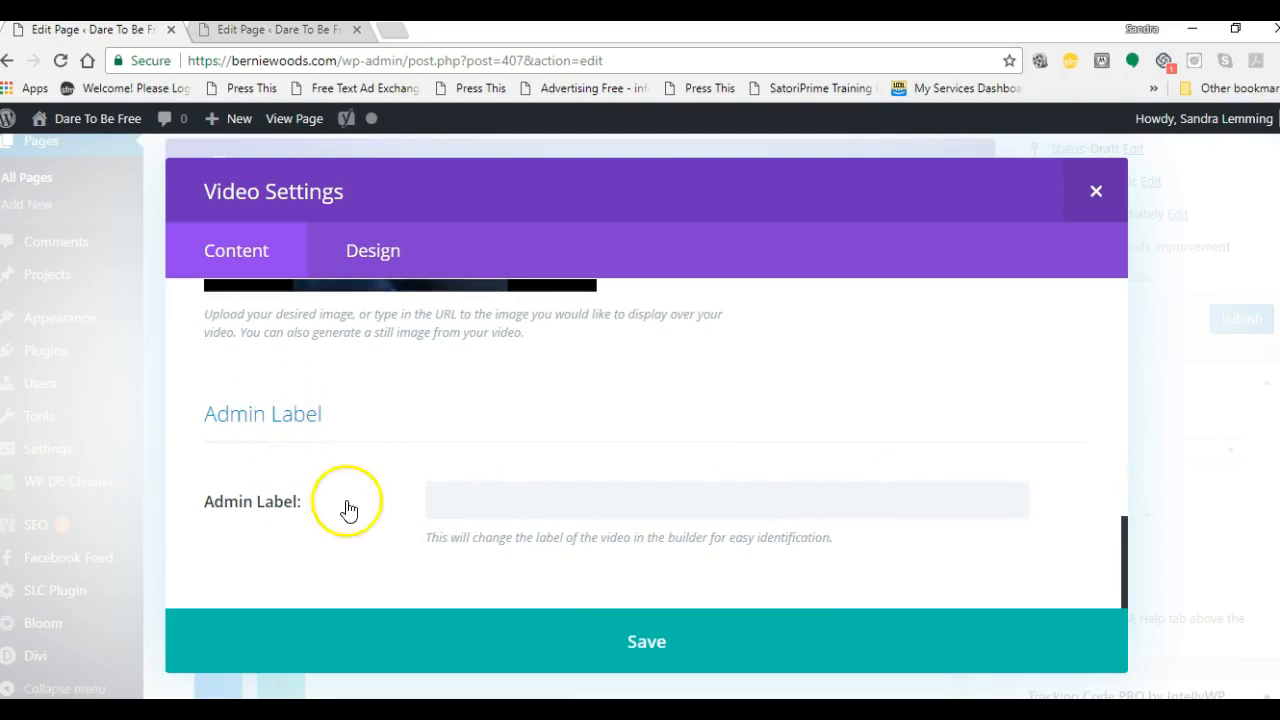
{"action": "left_click", "coordinate": [460, 502]}
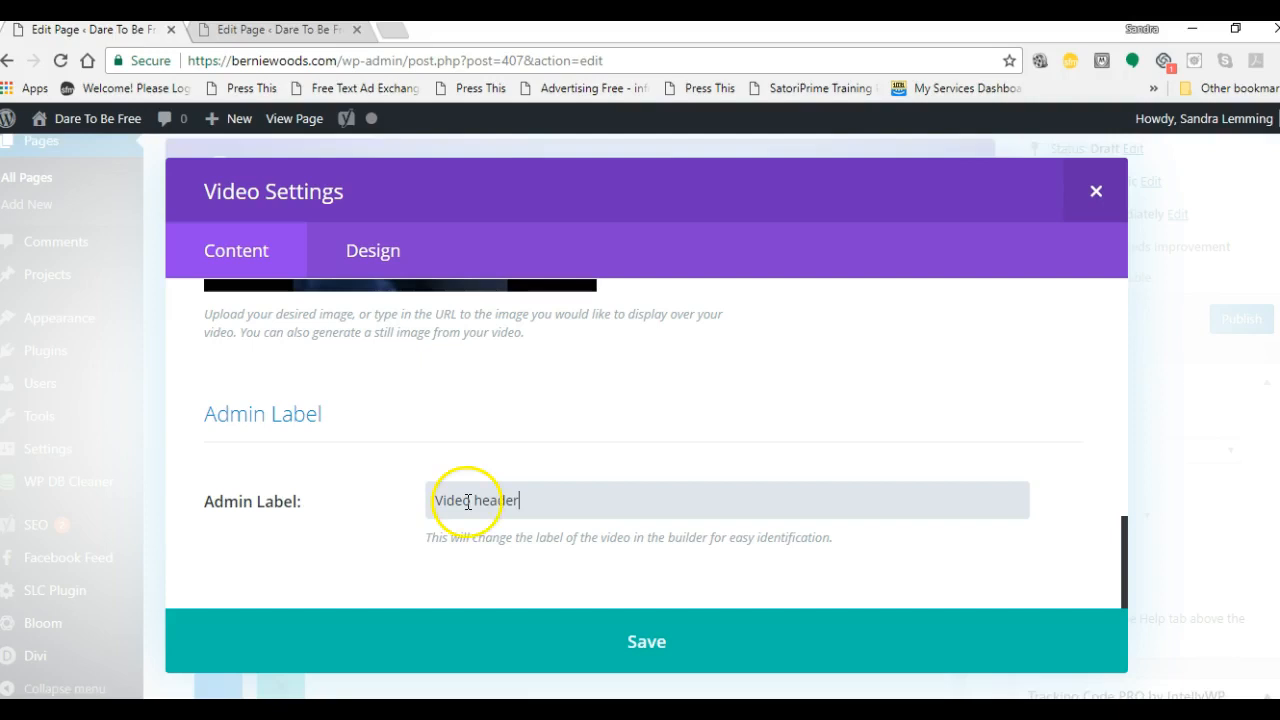
Step: Examine the video entry's design settings, including slider arrows color, filters and the available blend modes
{"action": "scroll", "coordinate": [272, 342], "scroll_direction": "up", "scroll_amount": 2}
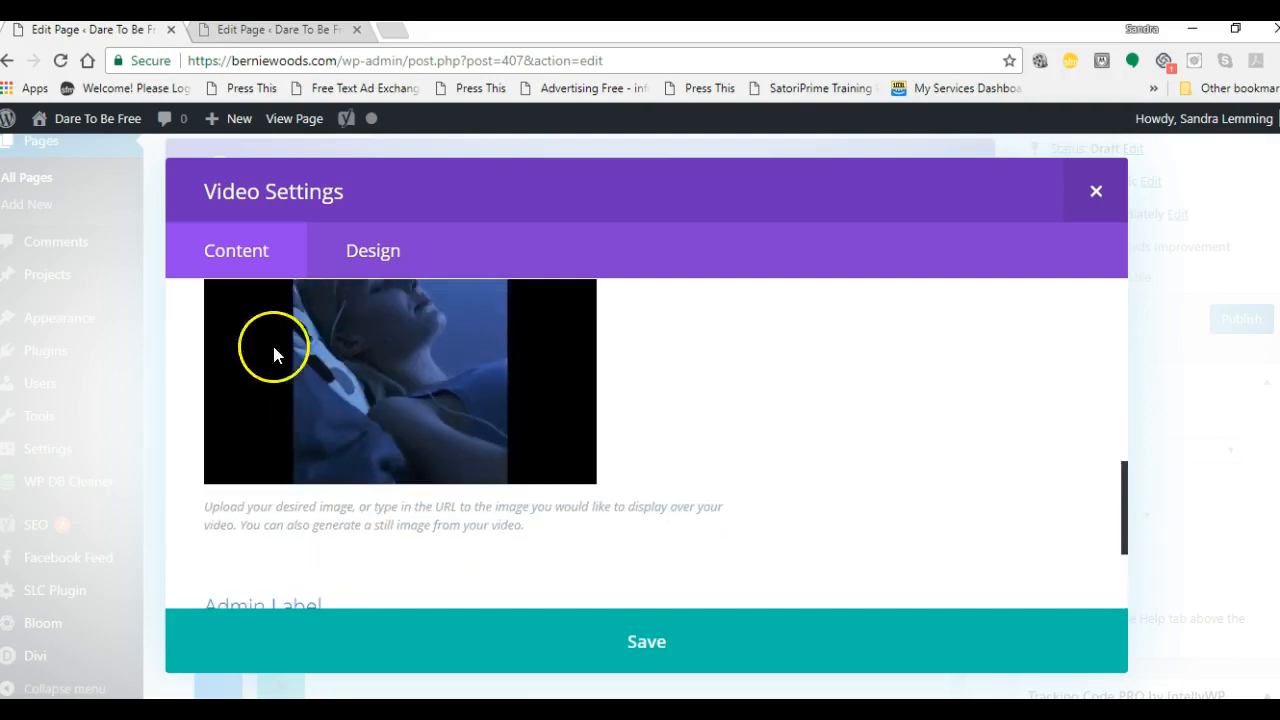
{"action": "left_click", "coordinate": [372, 250]}
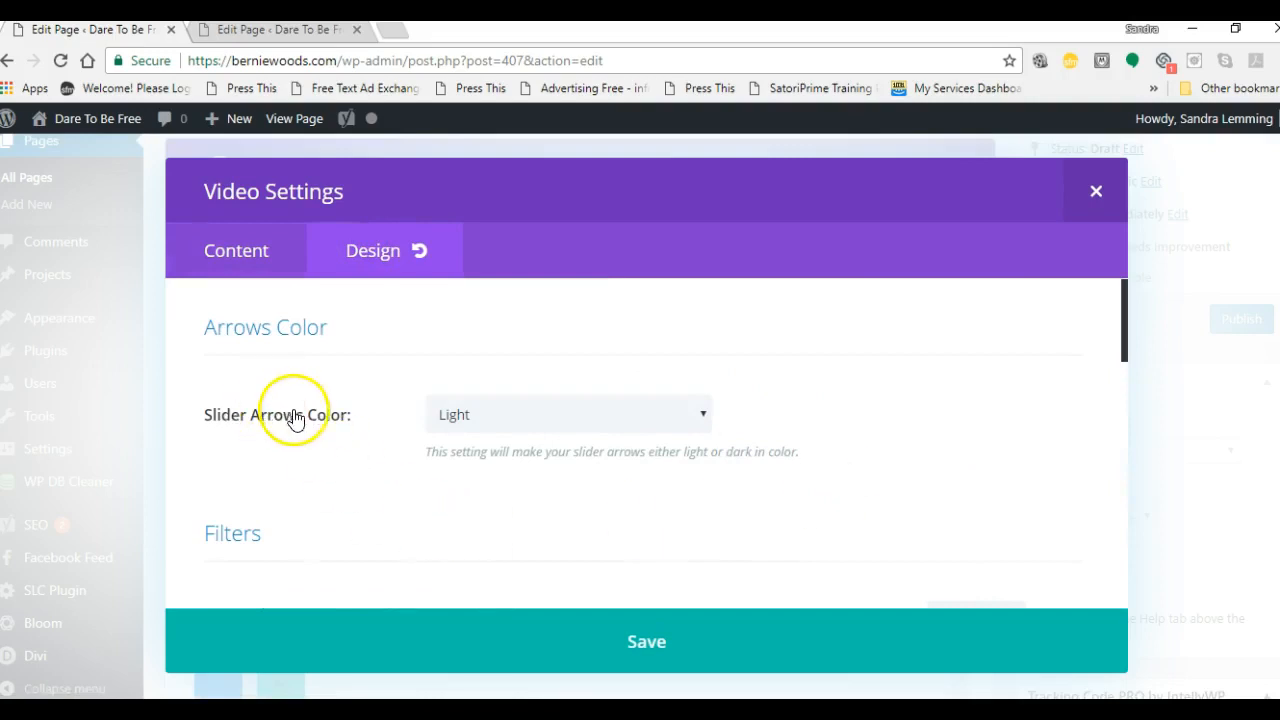
{"action": "left_click", "coordinate": [704, 414]}
{"action": "left_click", "coordinate": [704, 414]}
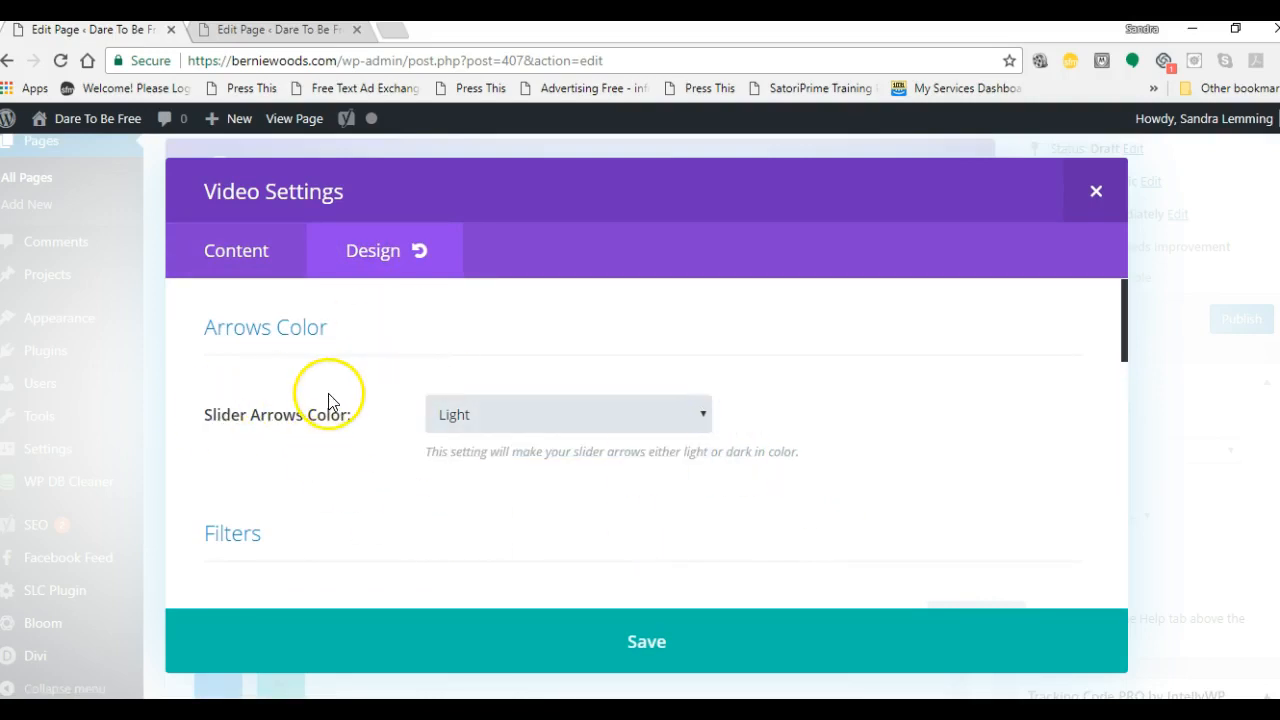
{"action": "scroll", "coordinate": [808, 510], "scroll_direction": "down", "scroll_amount": 2}
{"action": "scroll", "coordinate": [808, 510], "scroll_direction": "down", "scroll_amount": 1}
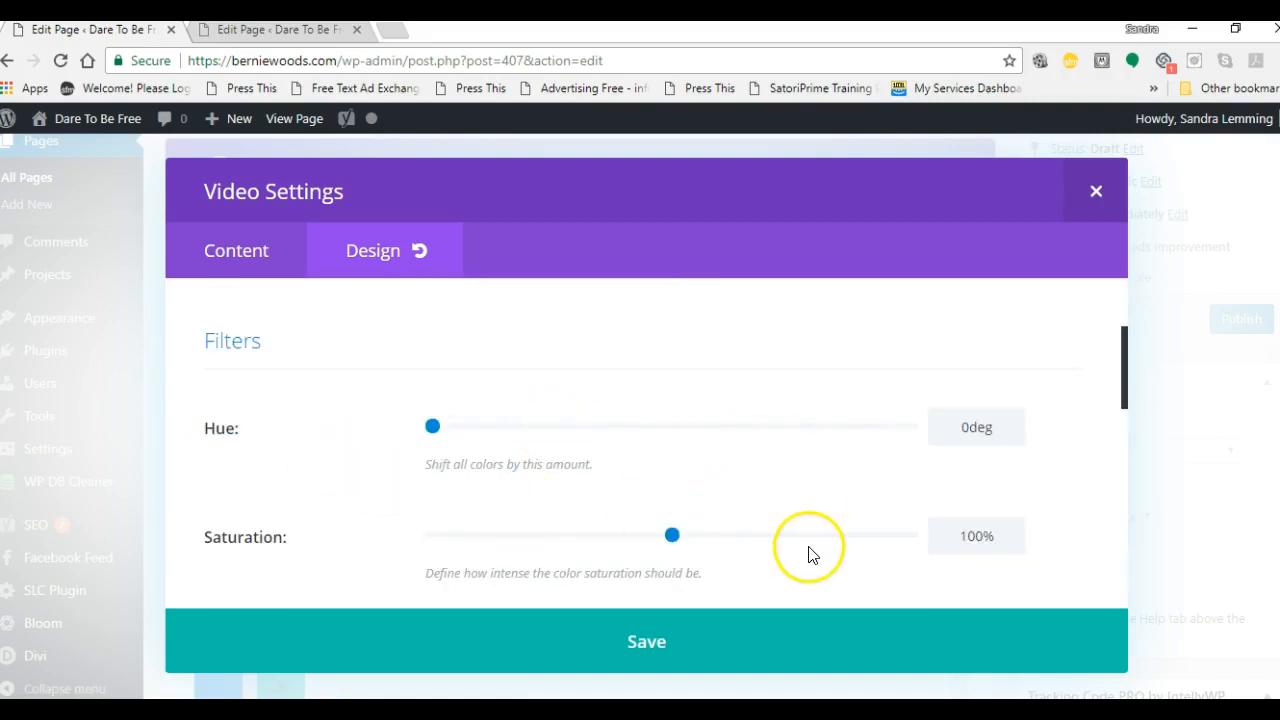
{"action": "scroll", "coordinate": [700, 530], "scroll_direction": "down", "scroll_amount": 4}
{"action": "scroll", "coordinate": [540, 490], "scroll_direction": "down", "scroll_amount": 3}
{"action": "scroll", "coordinate": [607, 488], "scroll_direction": "down", "scroll_amount": 3}
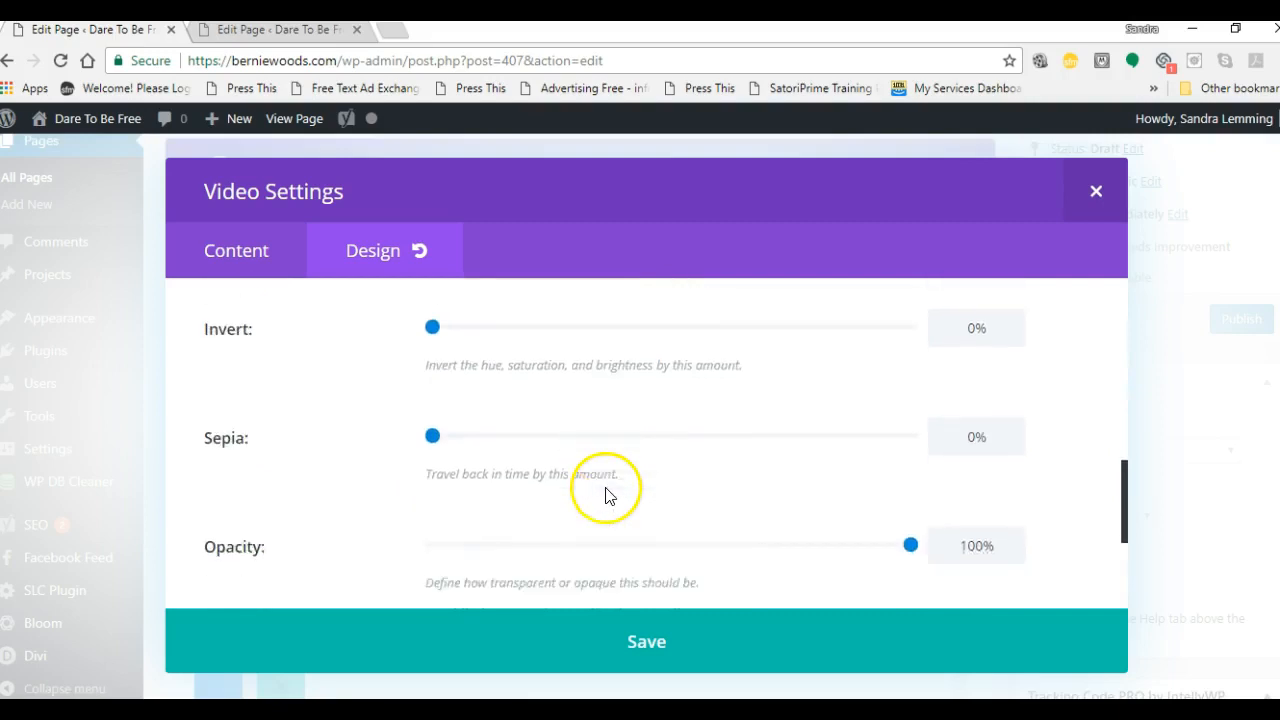
{"action": "scroll", "coordinate": [336, 405], "scroll_direction": "down", "scroll_amount": 2}
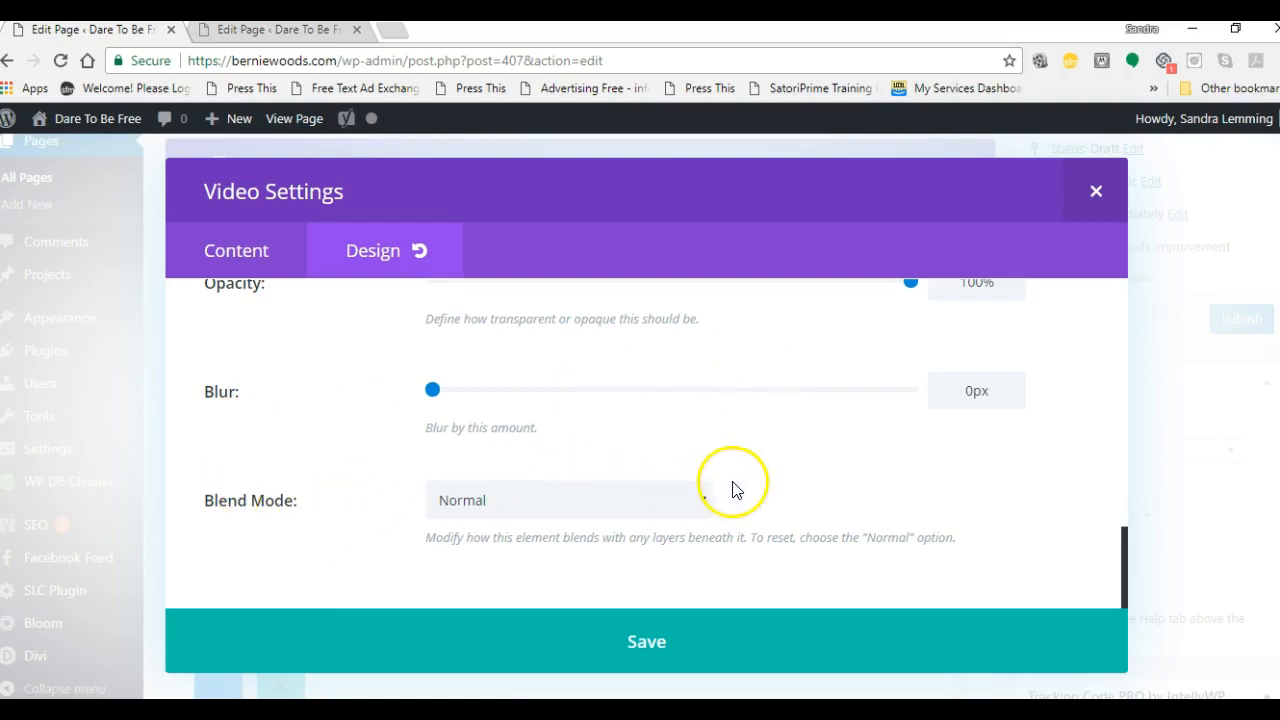
{"action": "left_click", "coordinate": [702, 500]}
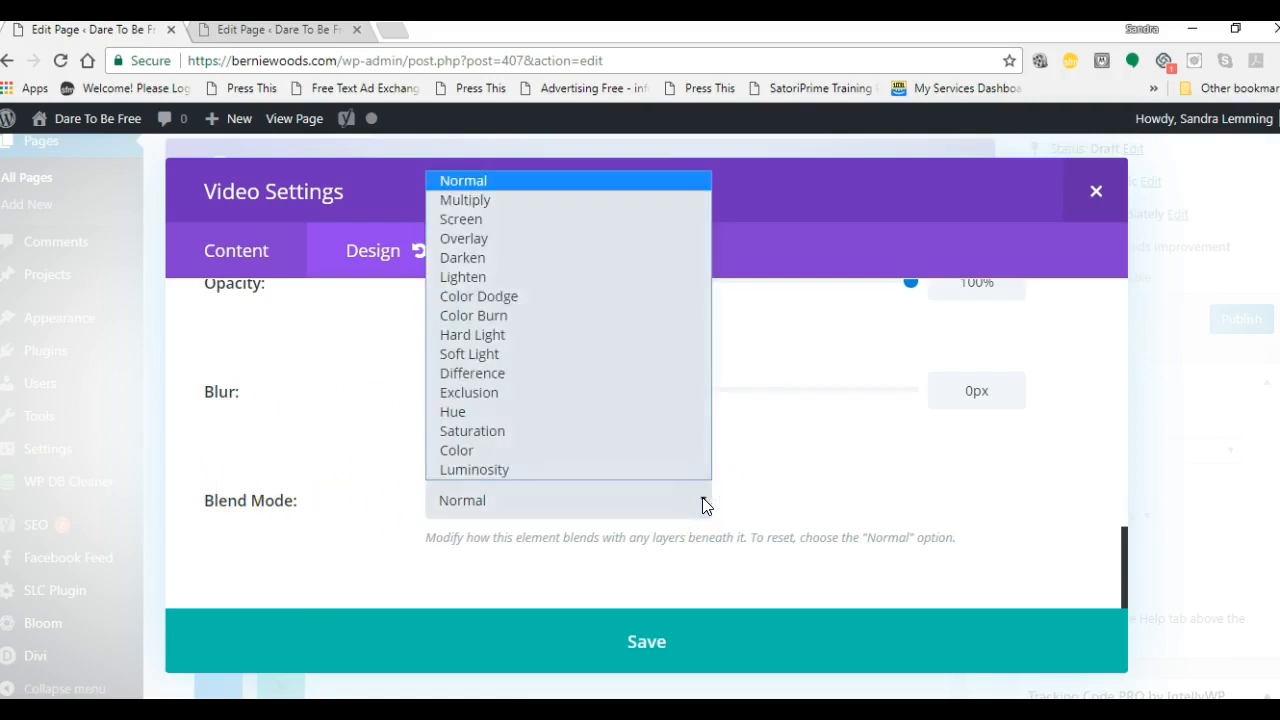
{"action": "left_click", "coordinate": [702, 500]}
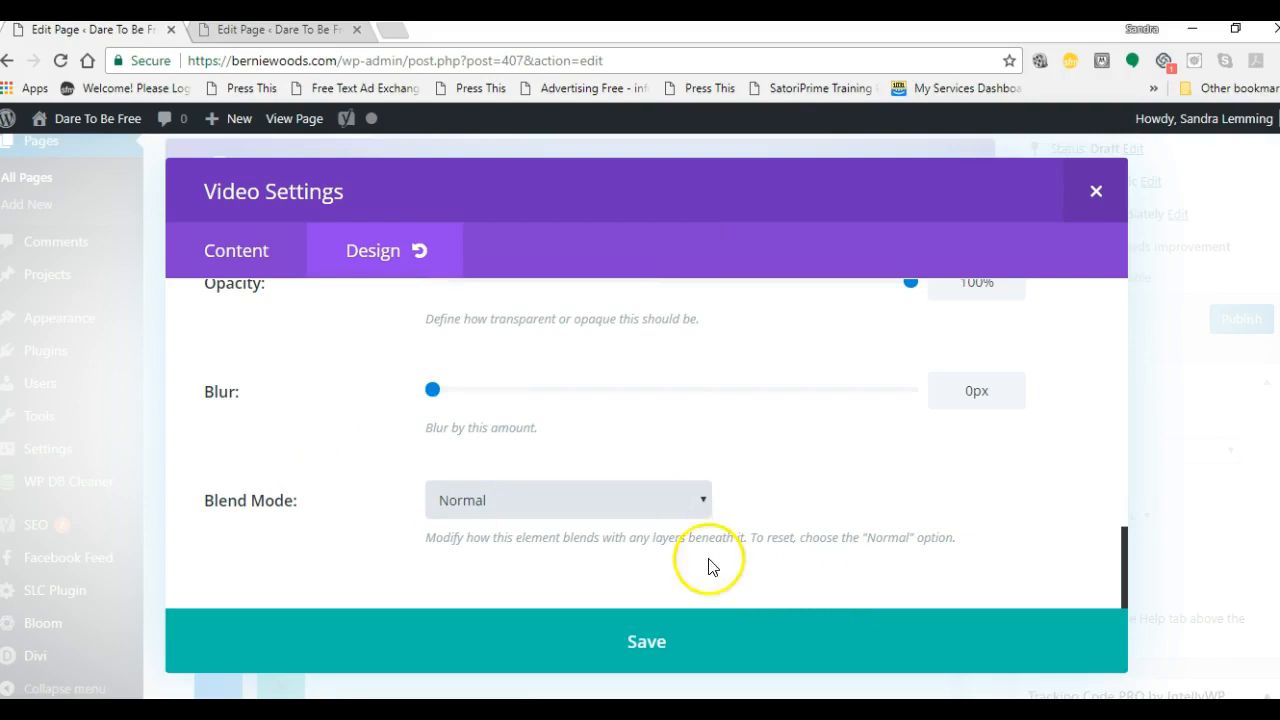
{"action": "scroll", "coordinate": [296, 500], "scroll_direction": "up", "scroll_amount": 10}
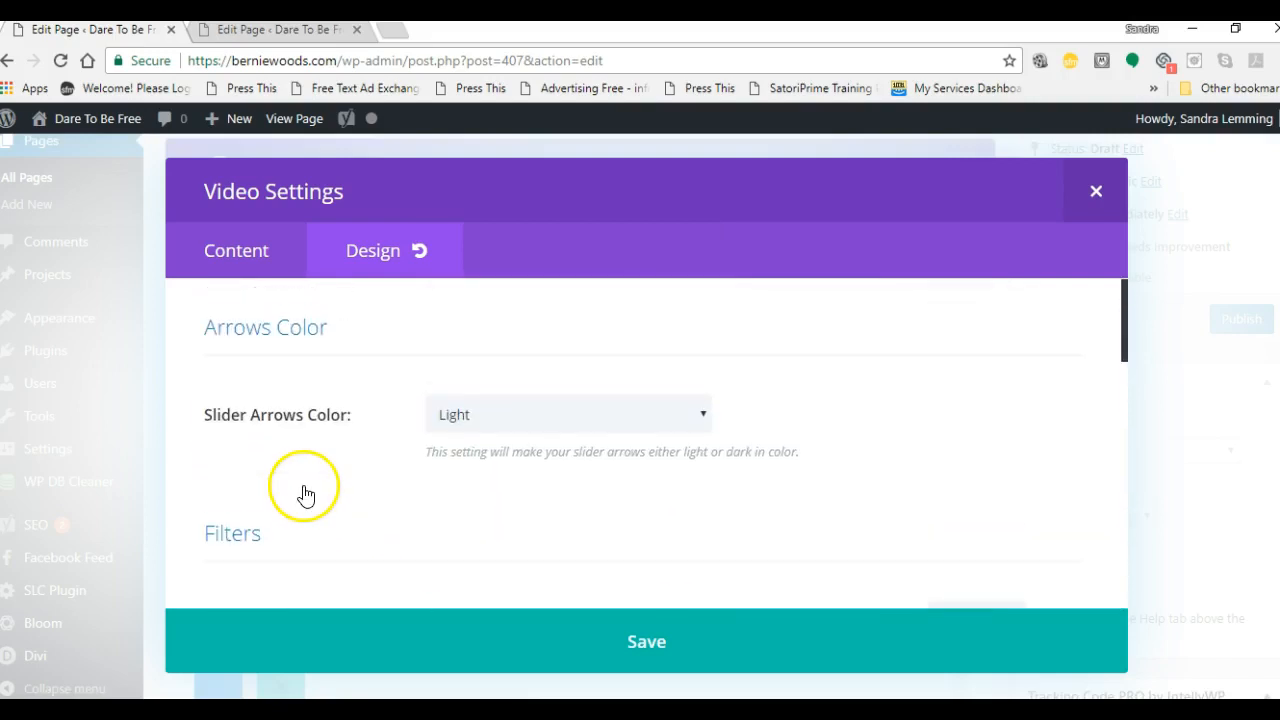
Step: Go back to the video entry's content settings and save the entry into the Video Slider module
{"action": "left_click", "coordinate": [220, 252]}
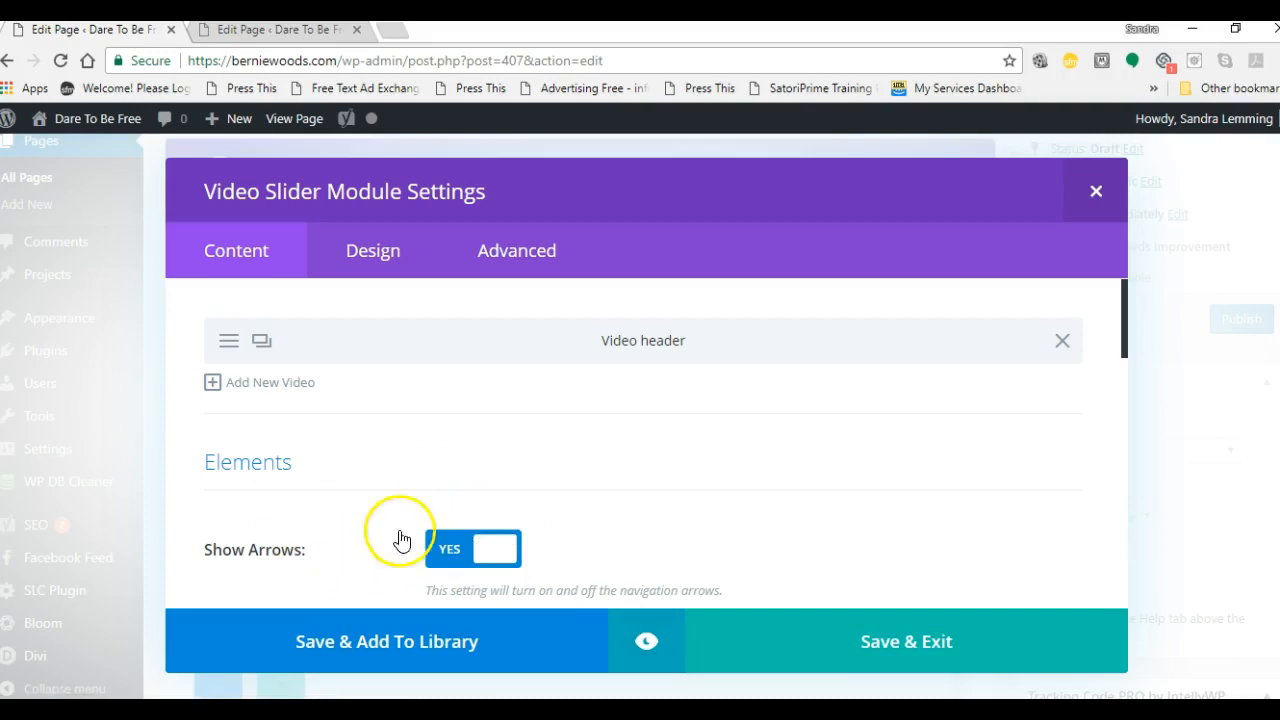
{"action": "scroll", "coordinate": [603, 537], "scroll_direction": "down", "scroll_amount": 1}
{"action": "scroll", "coordinate": [500, 500], "scroll_direction": "up", "scroll_amount": 1}
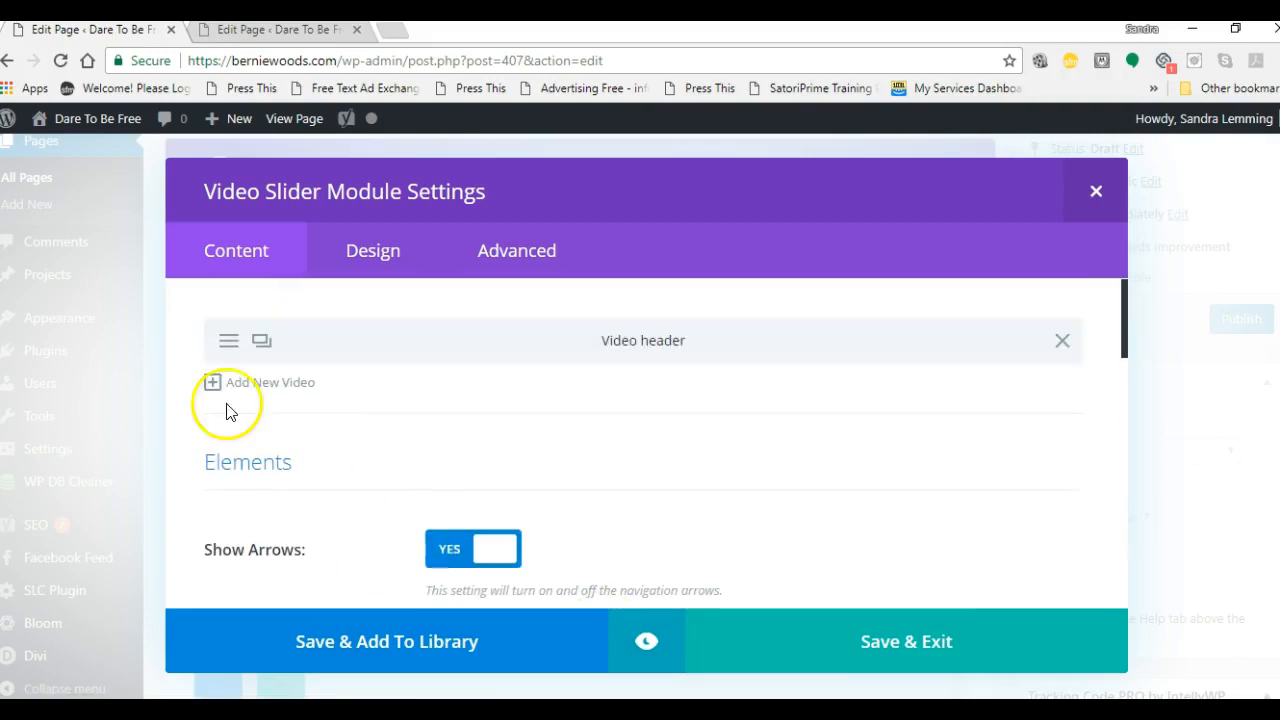
Step: Toggle the slider's Show Arrows setting and set Slider Controls to Use Dot Navigation
{"action": "scroll", "coordinate": [611, 440], "scroll_direction": "down", "scroll_amount": 1}
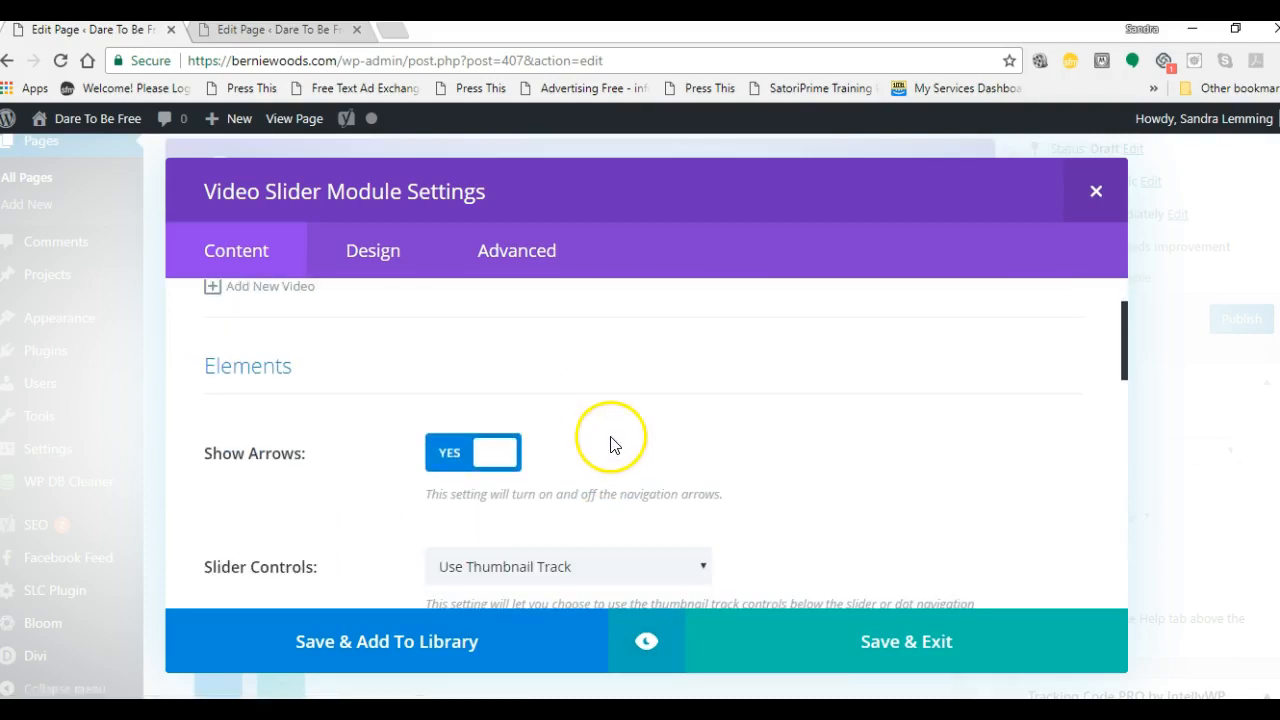
{"action": "left_click", "coordinate": [448, 455]}
{"action": "scroll", "coordinate": [703, 466], "scroll_direction": "down", "scroll_amount": 2}
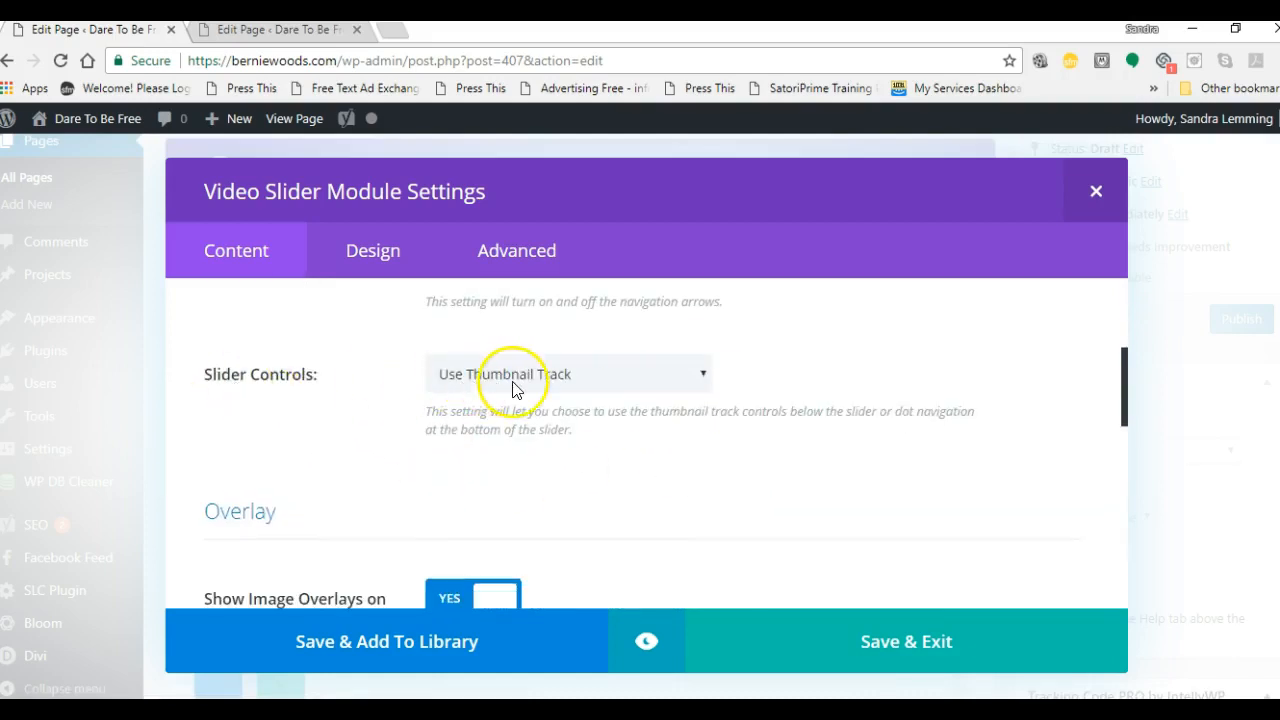
{"action": "left_click", "coordinate": [700, 374]}
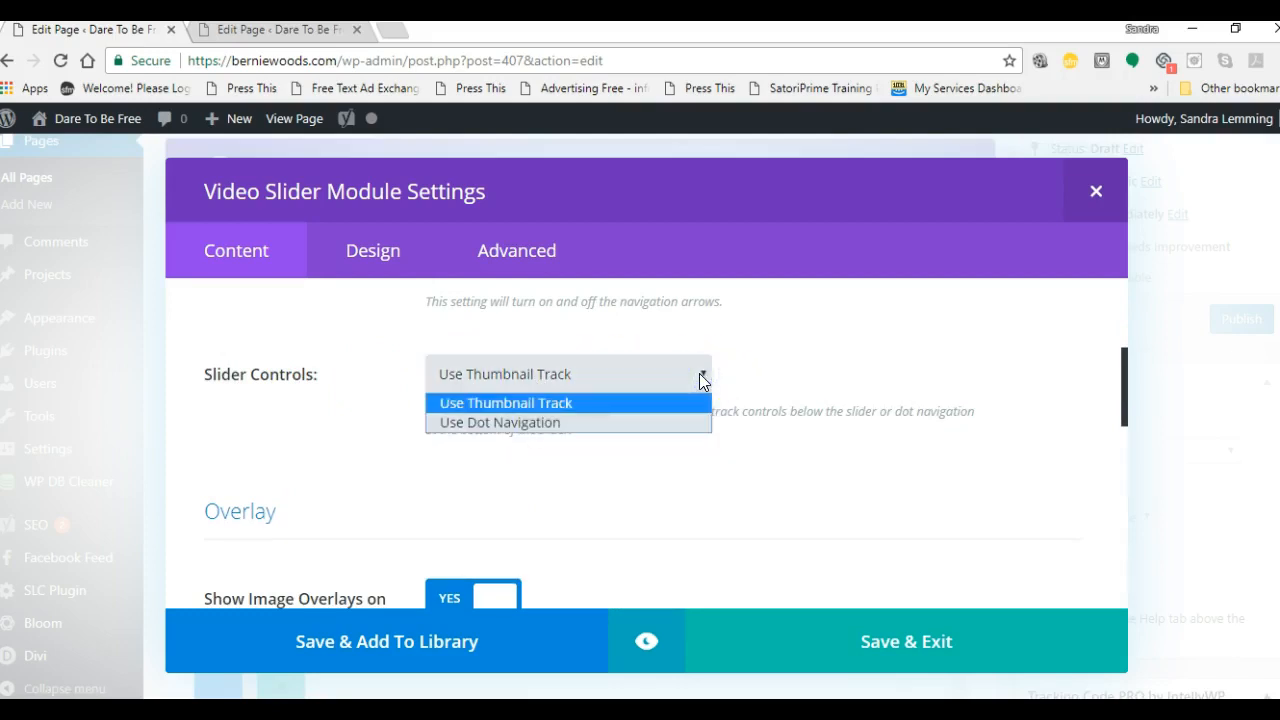
{"action": "left_click", "coordinate": [574, 422]}
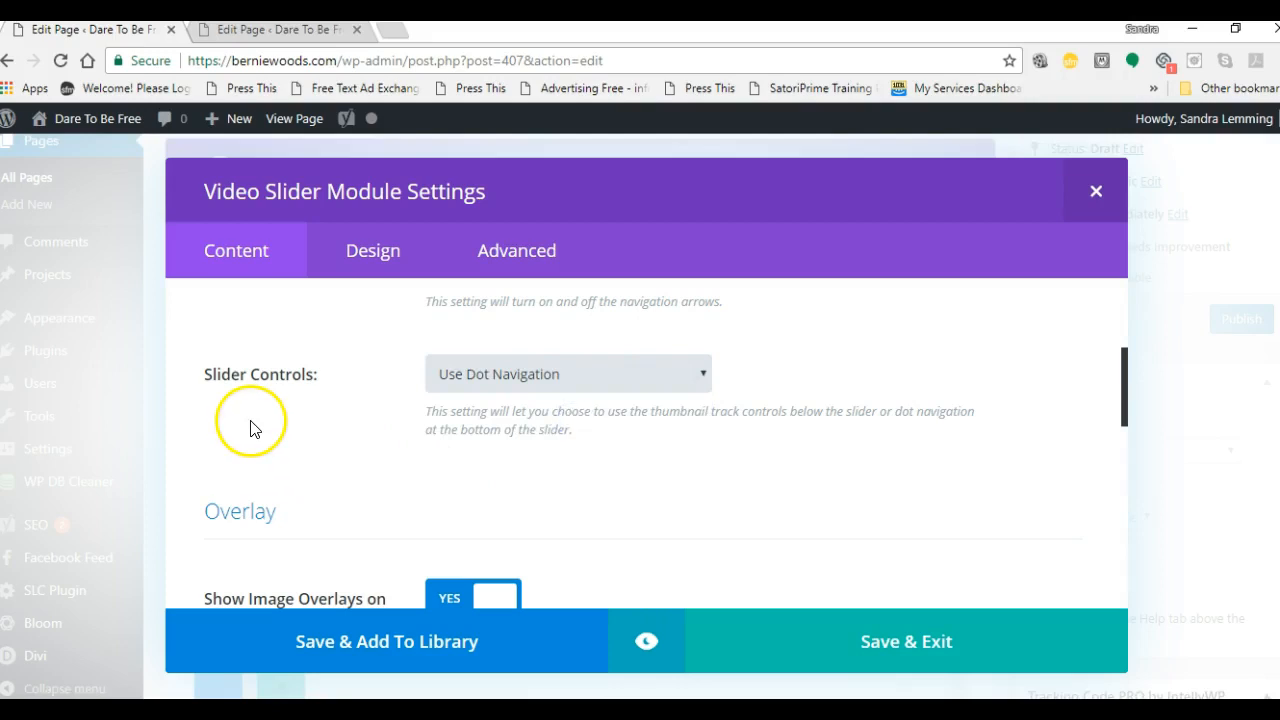
Step: Examine the Video Slider's content settings for image overlays, background and admin label
{"action": "scroll", "coordinate": [250, 428], "scroll_direction": "down", "scroll_amount": 2}
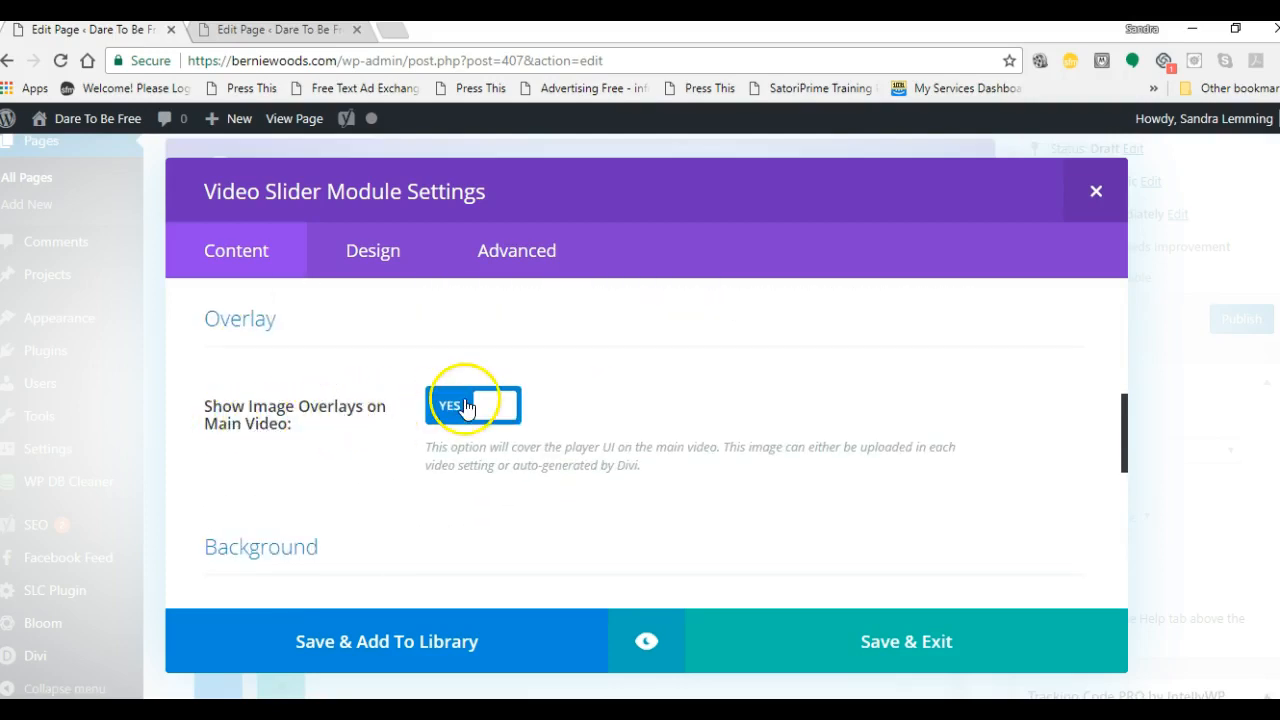
{"action": "scroll", "coordinate": [714, 549], "scroll_direction": "down", "scroll_amount": 2}
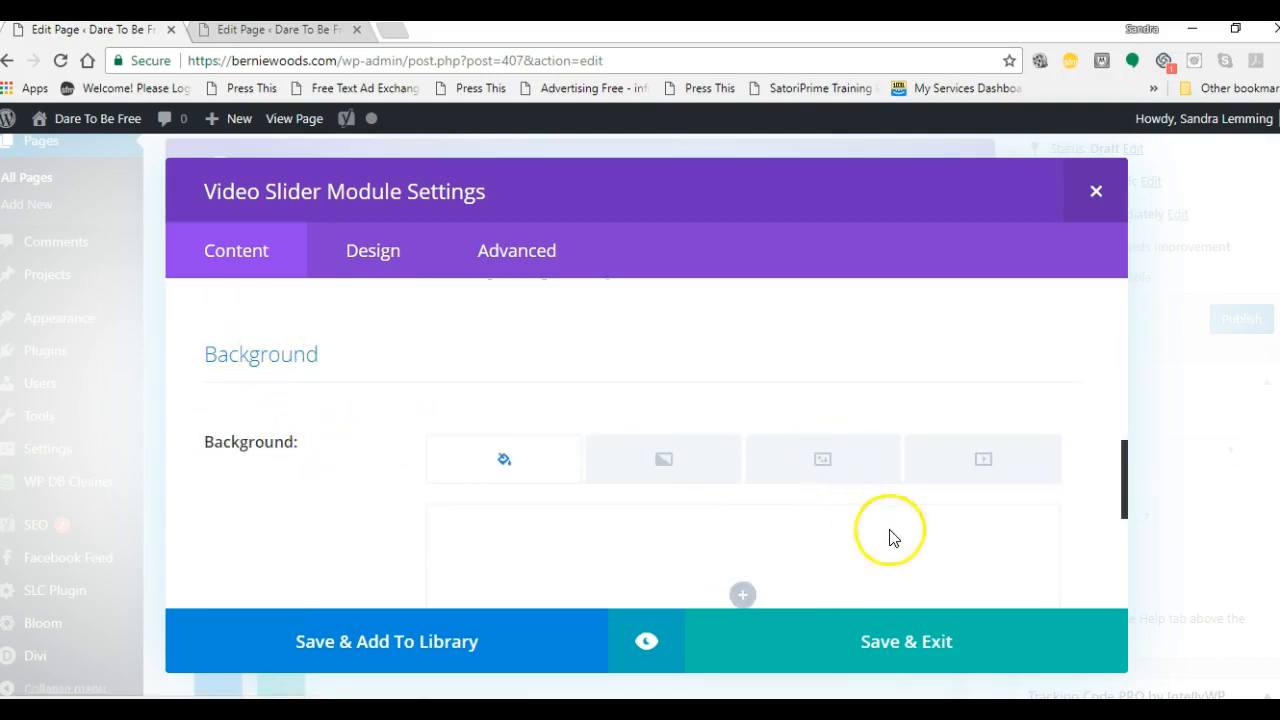
{"action": "scroll", "coordinate": [346, 497], "scroll_direction": "down", "scroll_amount": 2}
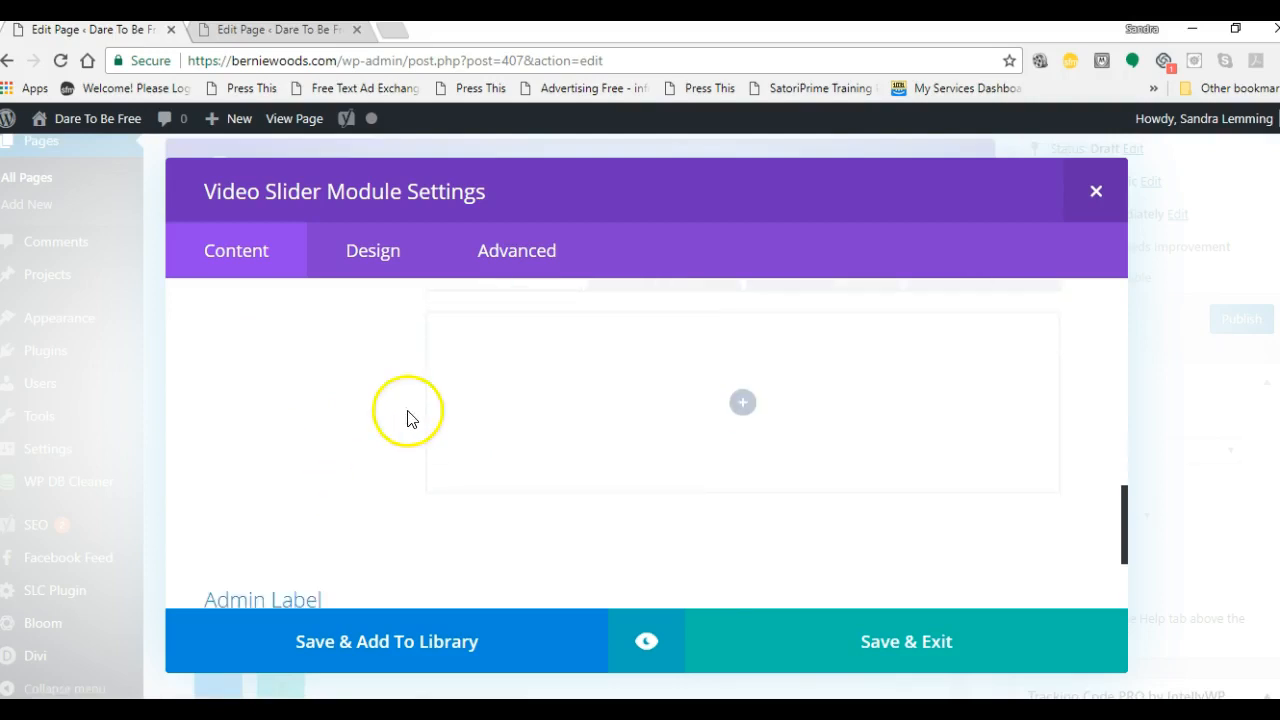
{"action": "scroll", "coordinate": [520, 539], "scroll_direction": "up", "scroll_amount": 1}
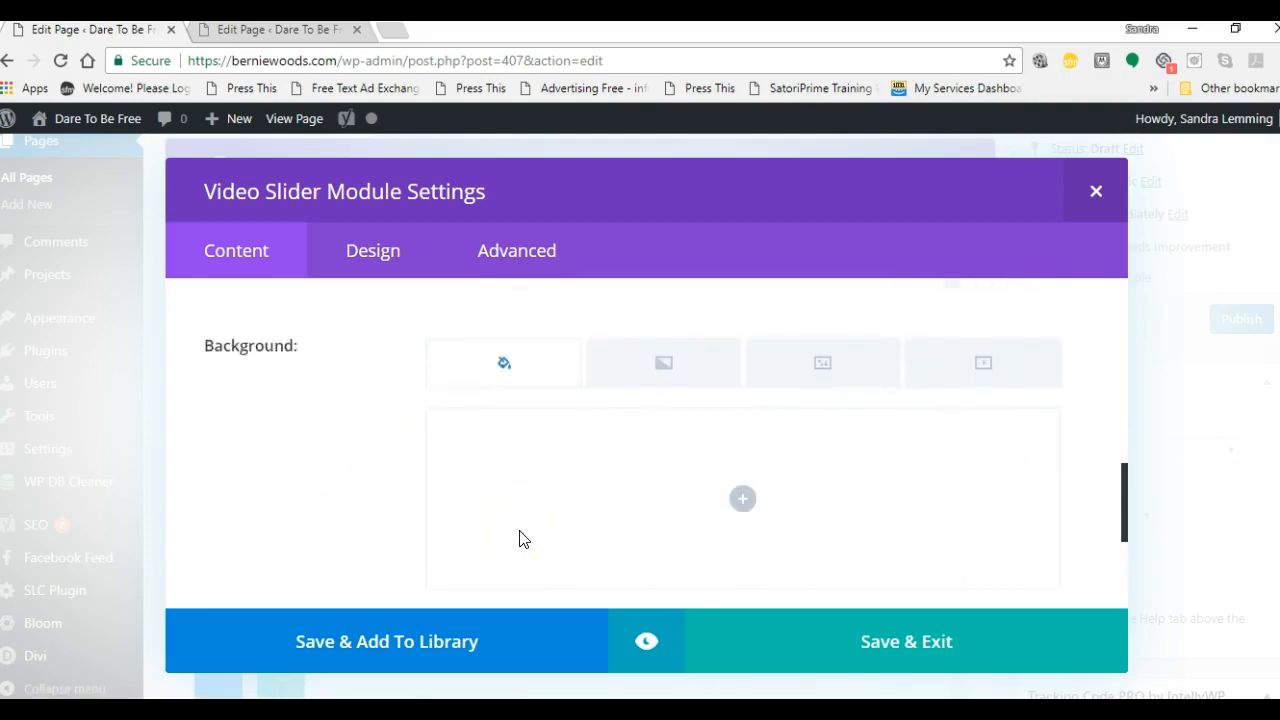
{"action": "scroll", "coordinate": [520, 539], "scroll_direction": "down", "scroll_amount": 3}
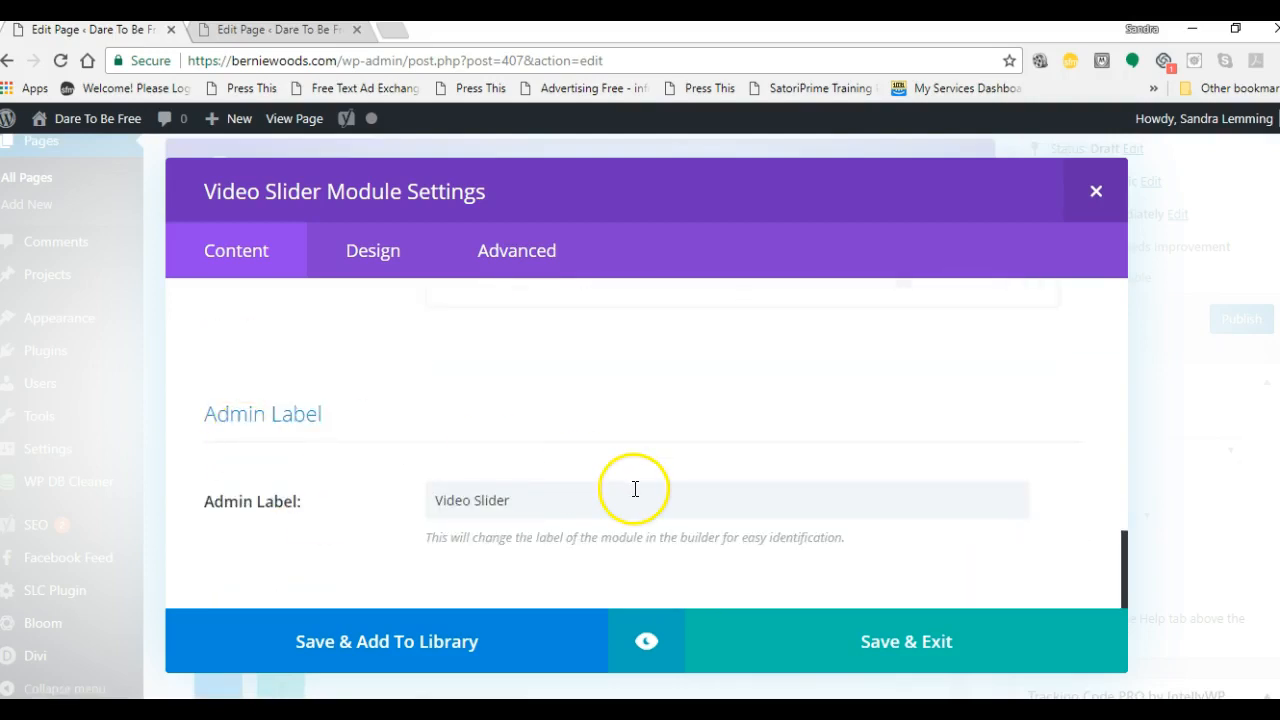
{"action": "scroll", "coordinate": [450, 560], "scroll_direction": "up", "scroll_amount": 2}
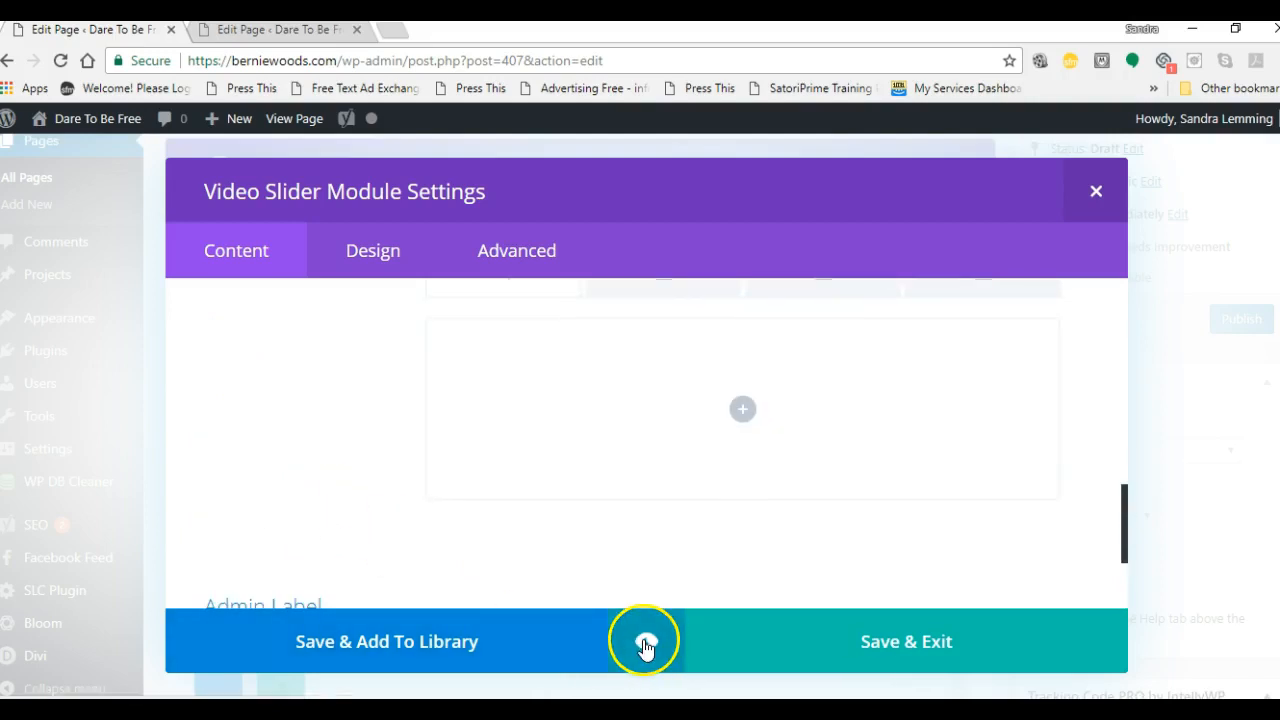
Step: Preview the Video Slider module in desktop, tablet and phone sizes, and close the preview
{"action": "left_click", "coordinate": [647, 644]}
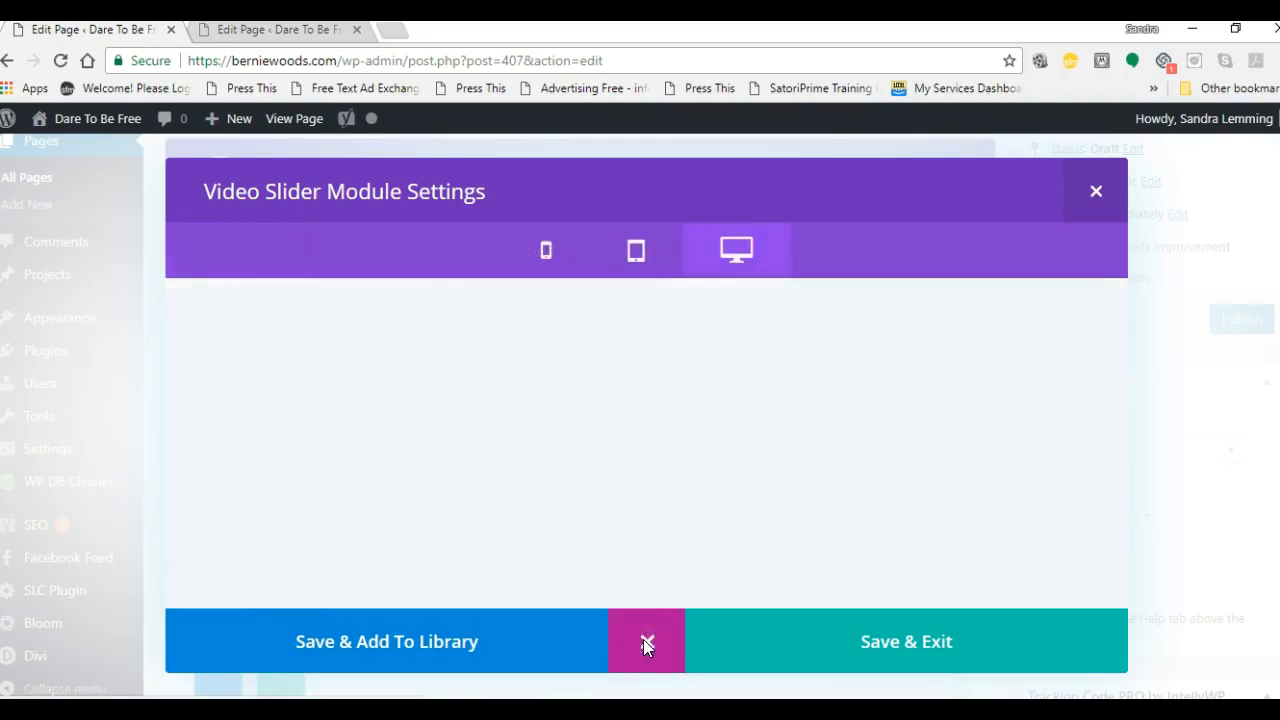
{"action": "left_click", "coordinate": [736, 250]}
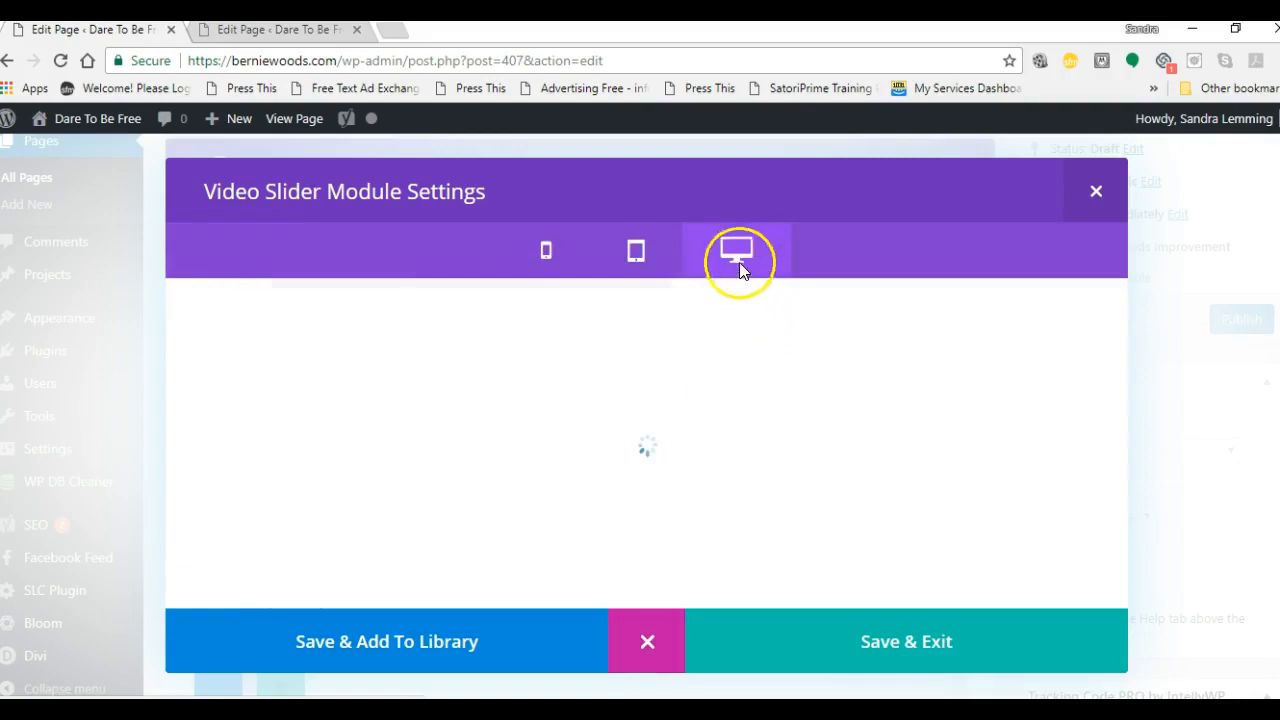
{"action": "left_click", "coordinate": [648, 645]}
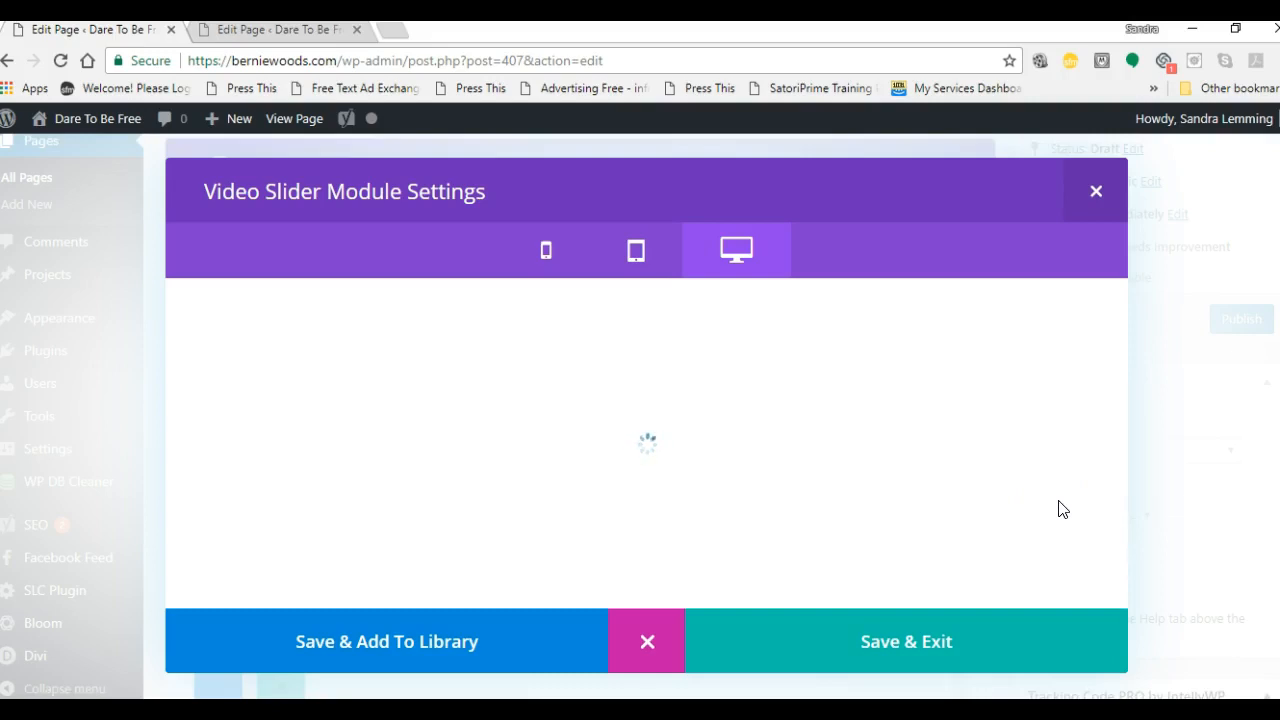
{"action": "left_click", "coordinate": [1015, 506]}
{"action": "left_click", "coordinate": [636, 251]}
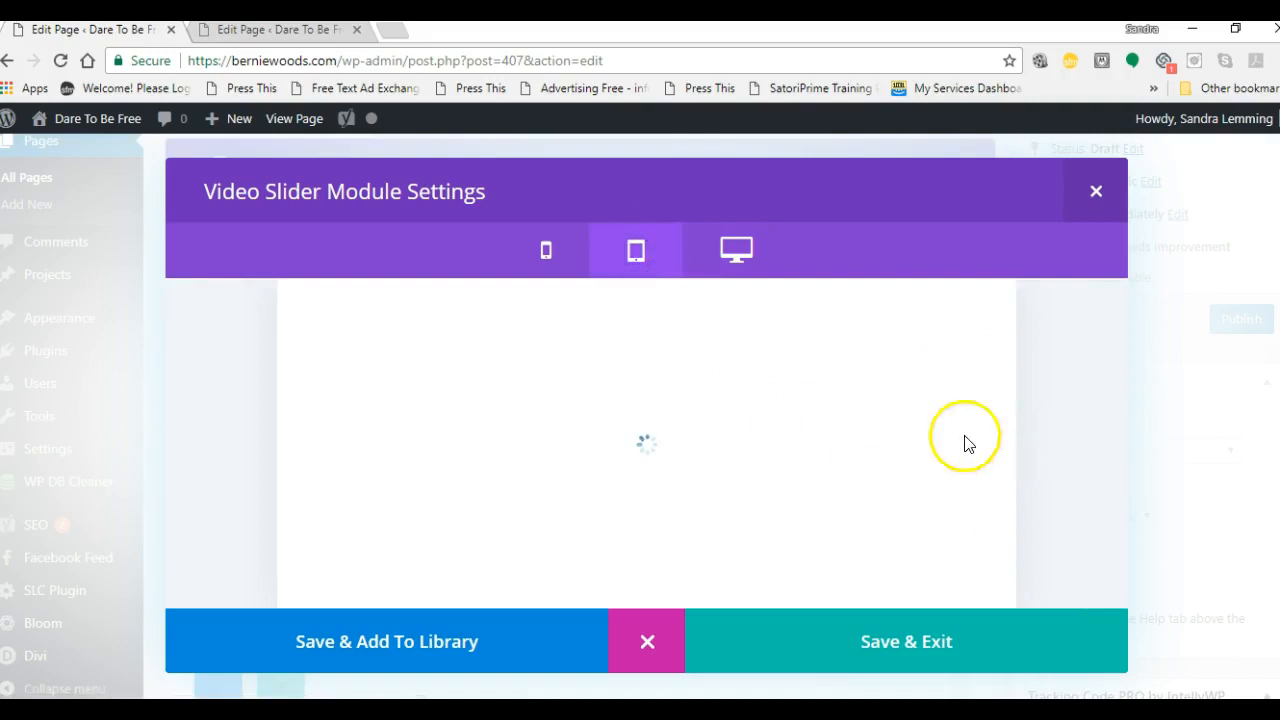
{"action": "left_click", "coordinate": [548, 253]}
{"action": "left_click", "coordinate": [547, 254]}
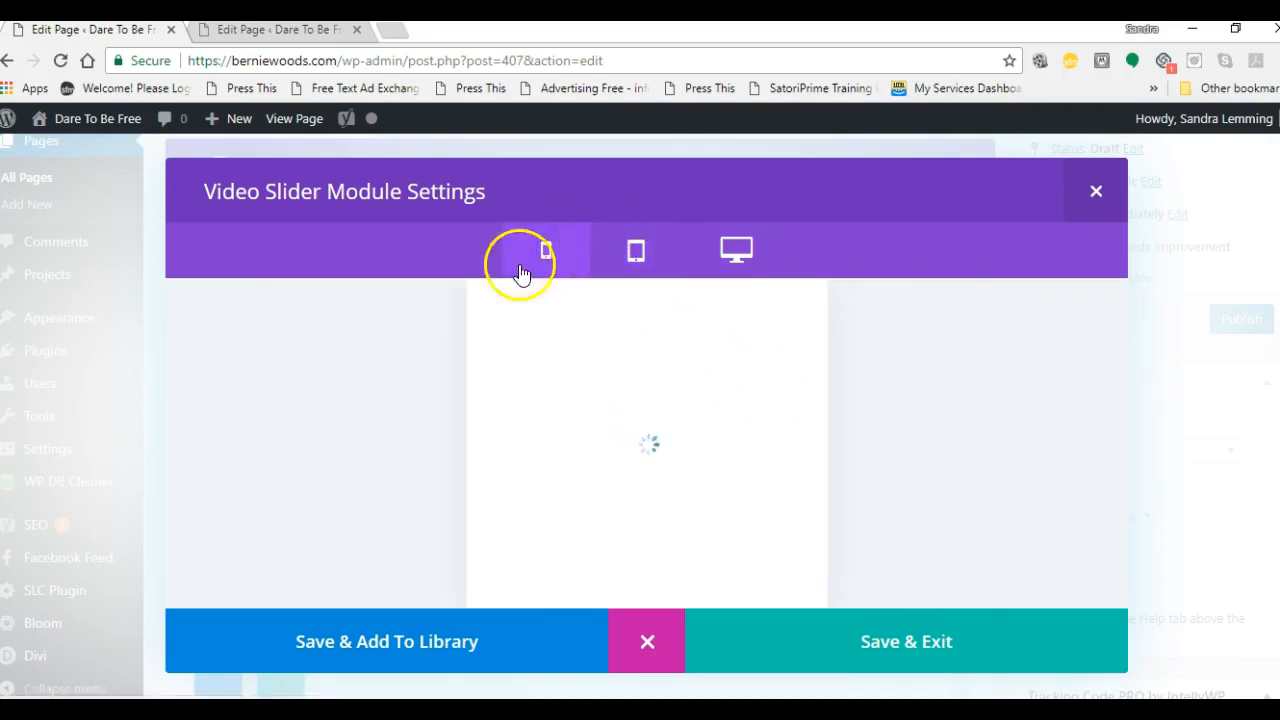
{"action": "left_click", "coordinate": [645, 248]}
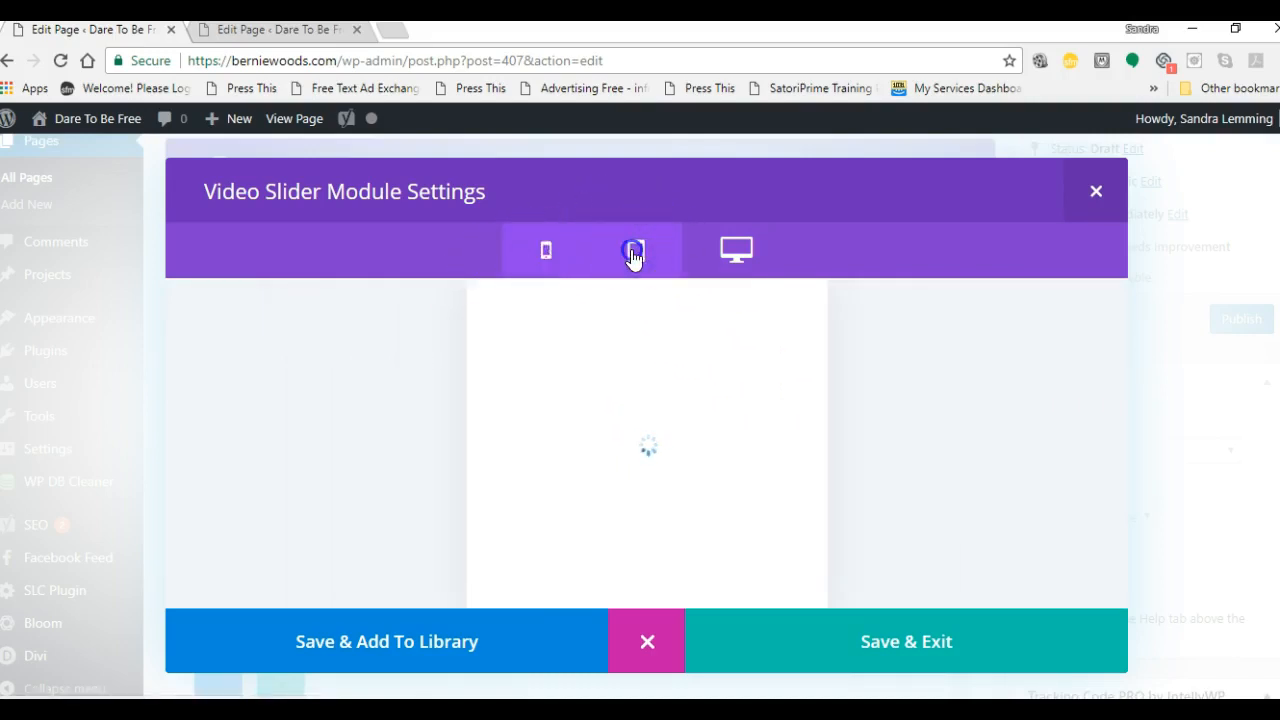
{"action": "left_click", "coordinate": [737, 250]}
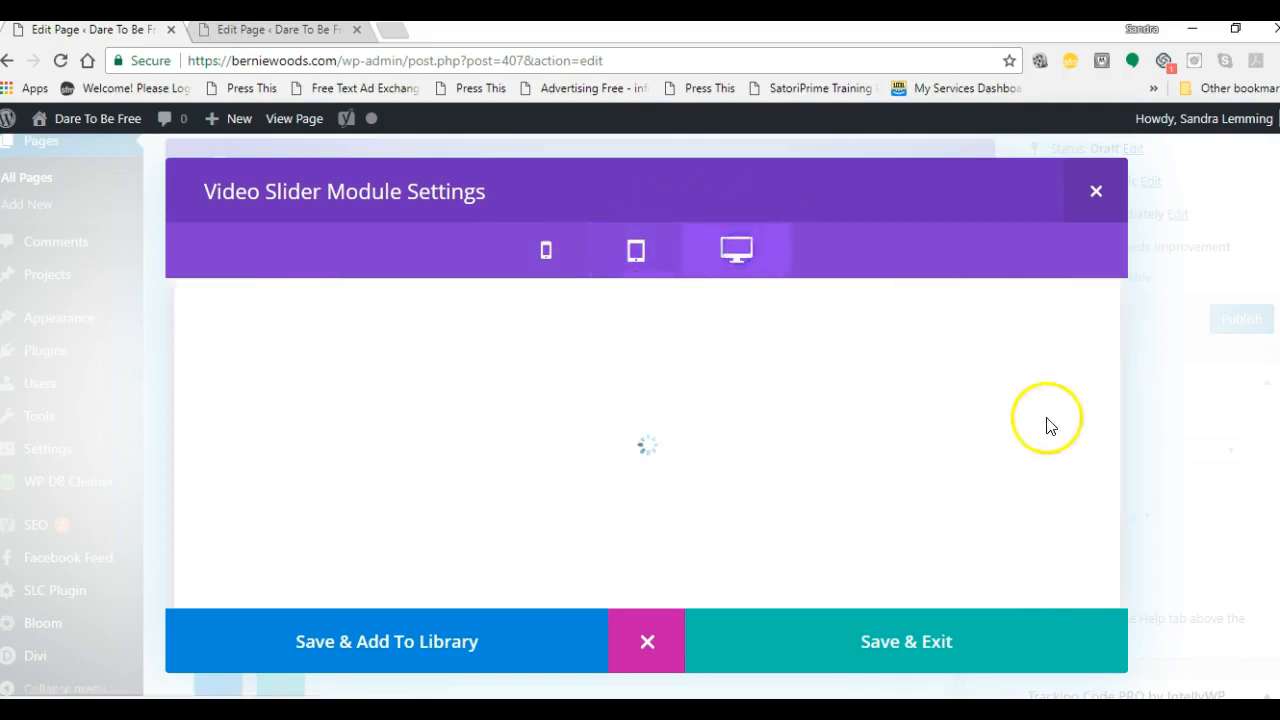
{"action": "left_click", "coordinate": [645, 640]}
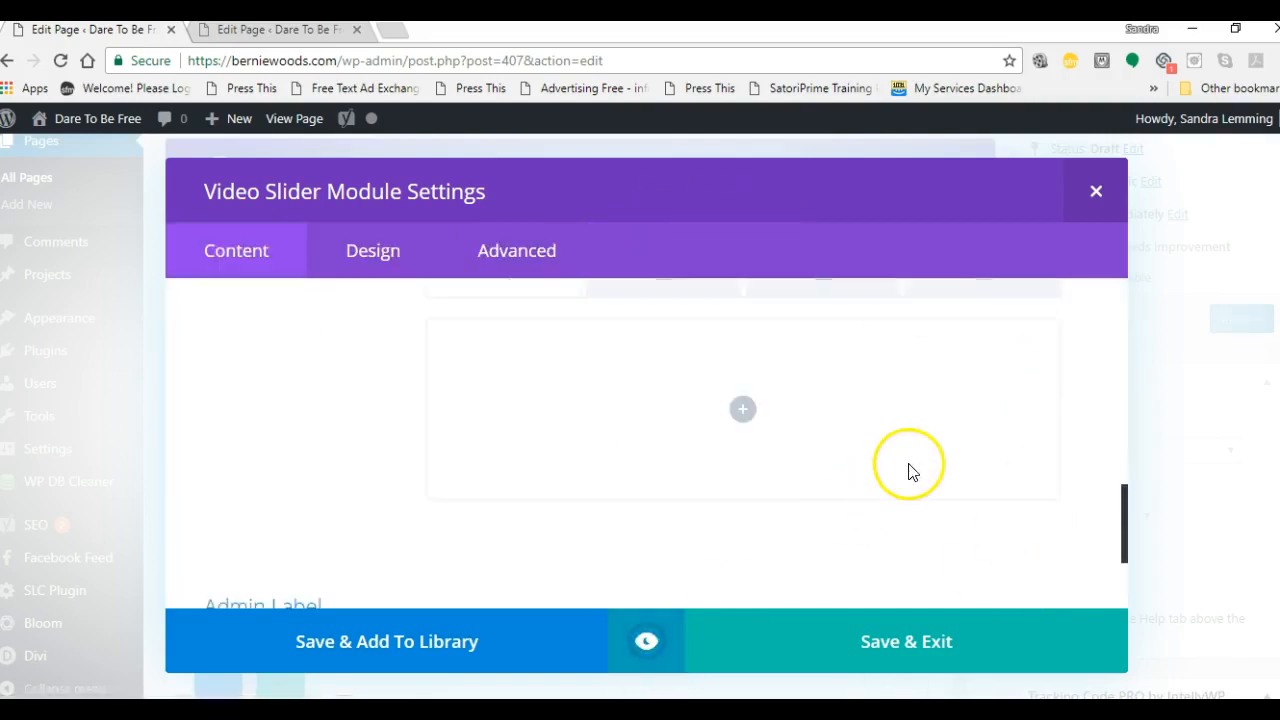
Step: Recheck the slider's content settings and examine its design settings, from control colors and sizing to rounded corners and border styles
{"action": "scroll", "coordinate": [484, 489], "scroll_direction": "up", "scroll_amount": 2}
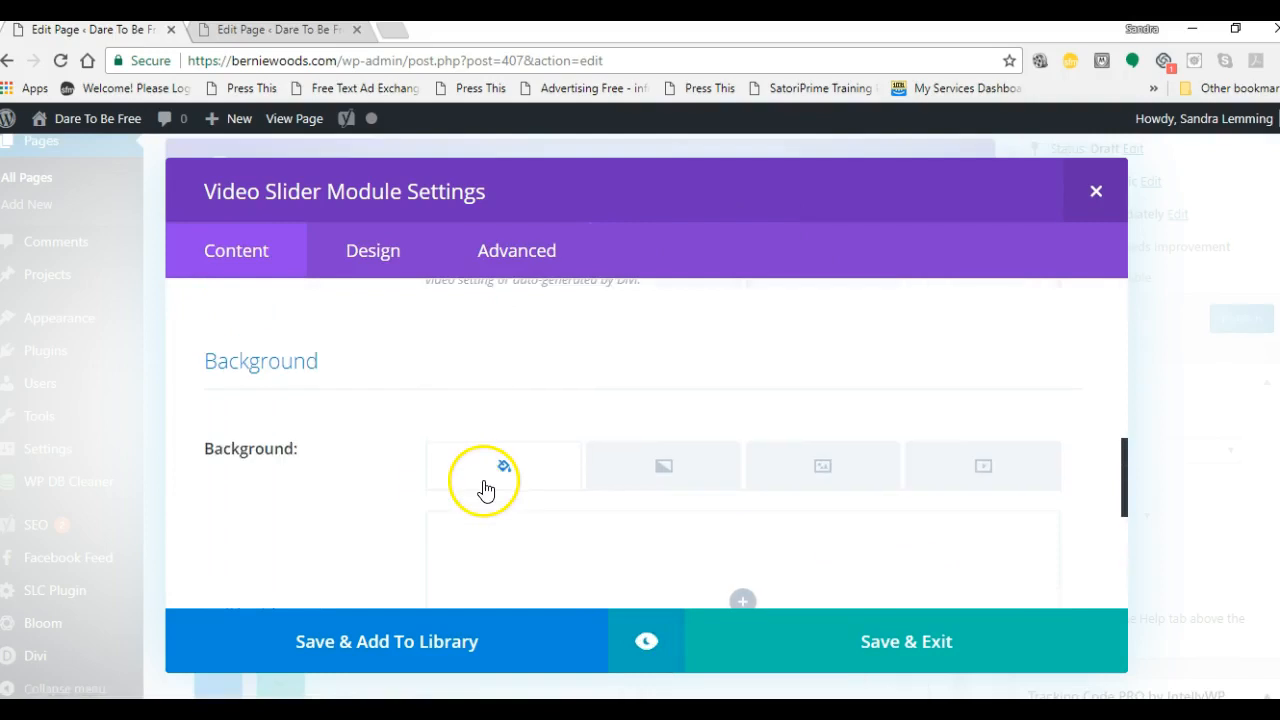
{"action": "scroll", "coordinate": [560, 466], "scroll_direction": "up", "scroll_amount": 5}
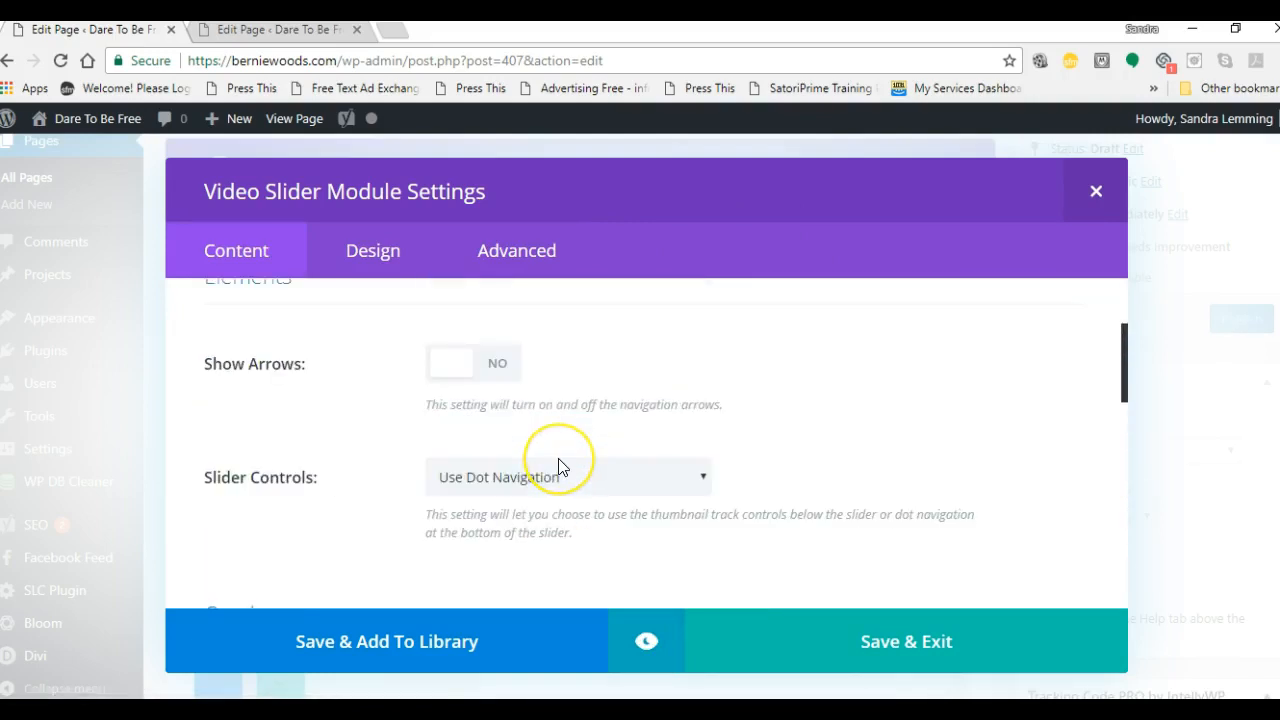
{"action": "scroll", "coordinate": [560, 467], "scroll_direction": "up", "scroll_amount": 1}
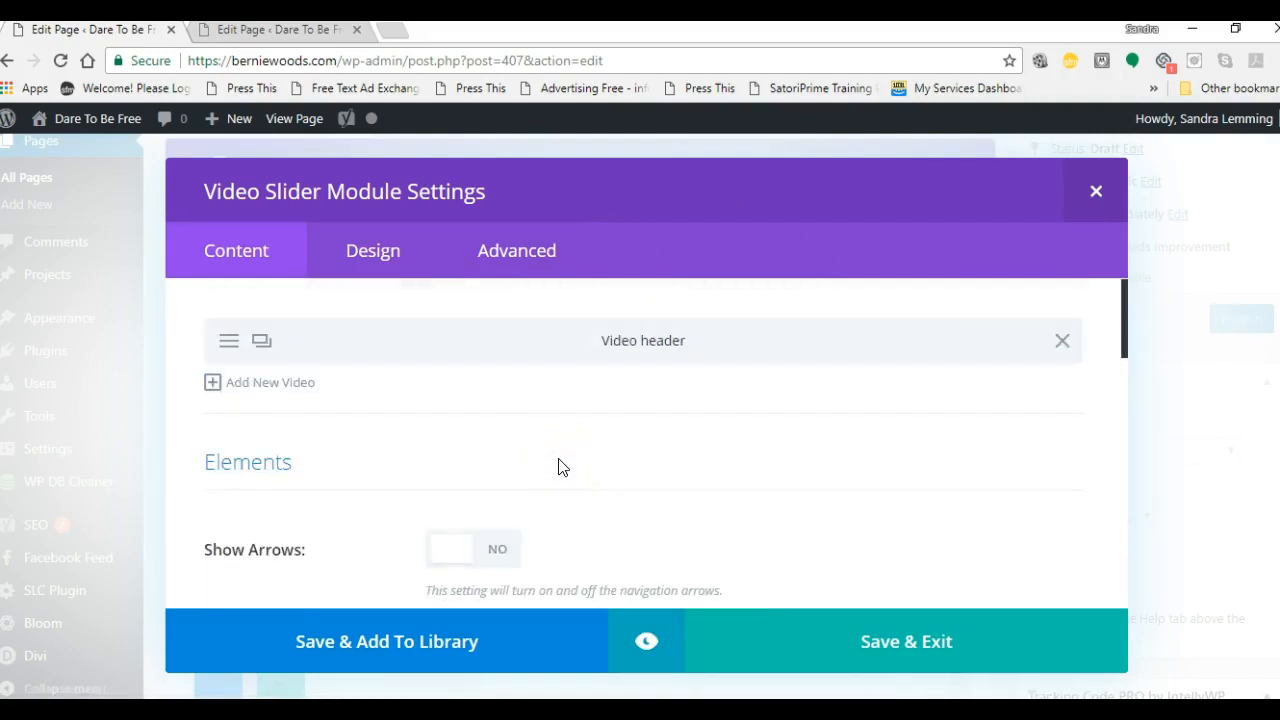
{"action": "scroll", "coordinate": [666, 520], "scroll_direction": "down", "scroll_amount": 3}
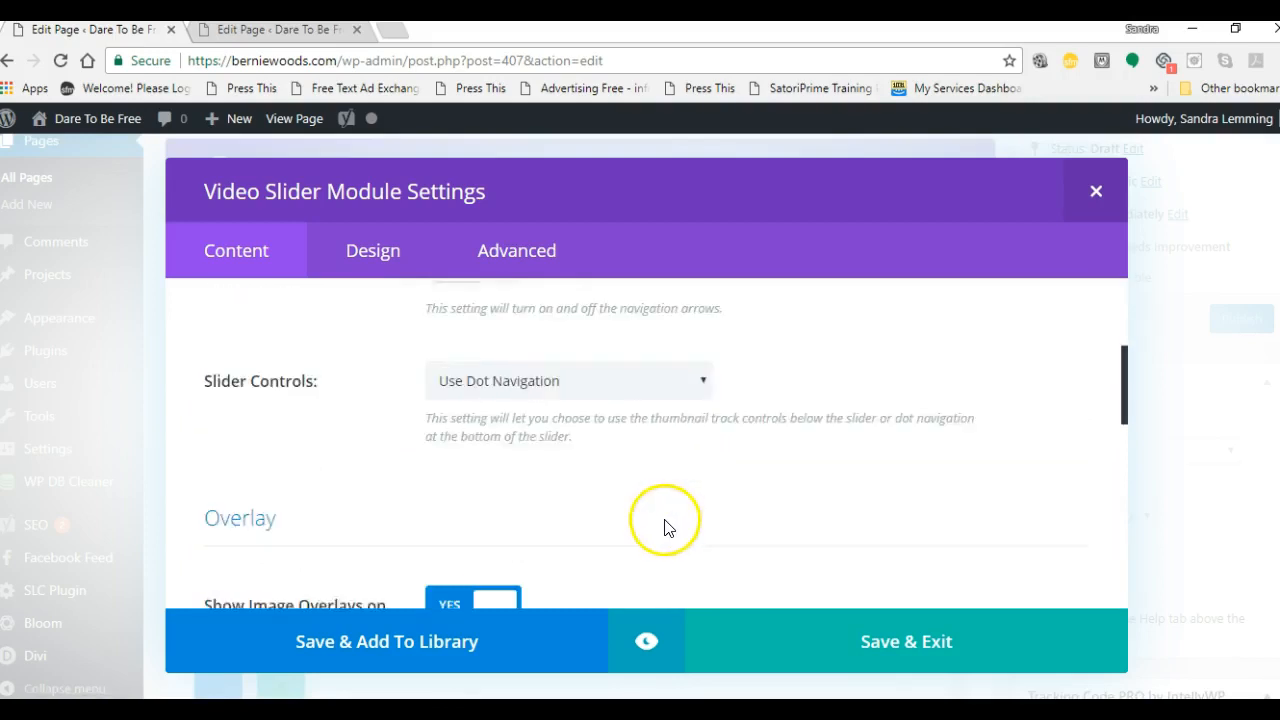
{"action": "scroll", "coordinate": [563, 477], "scroll_direction": "up", "scroll_amount": 2}
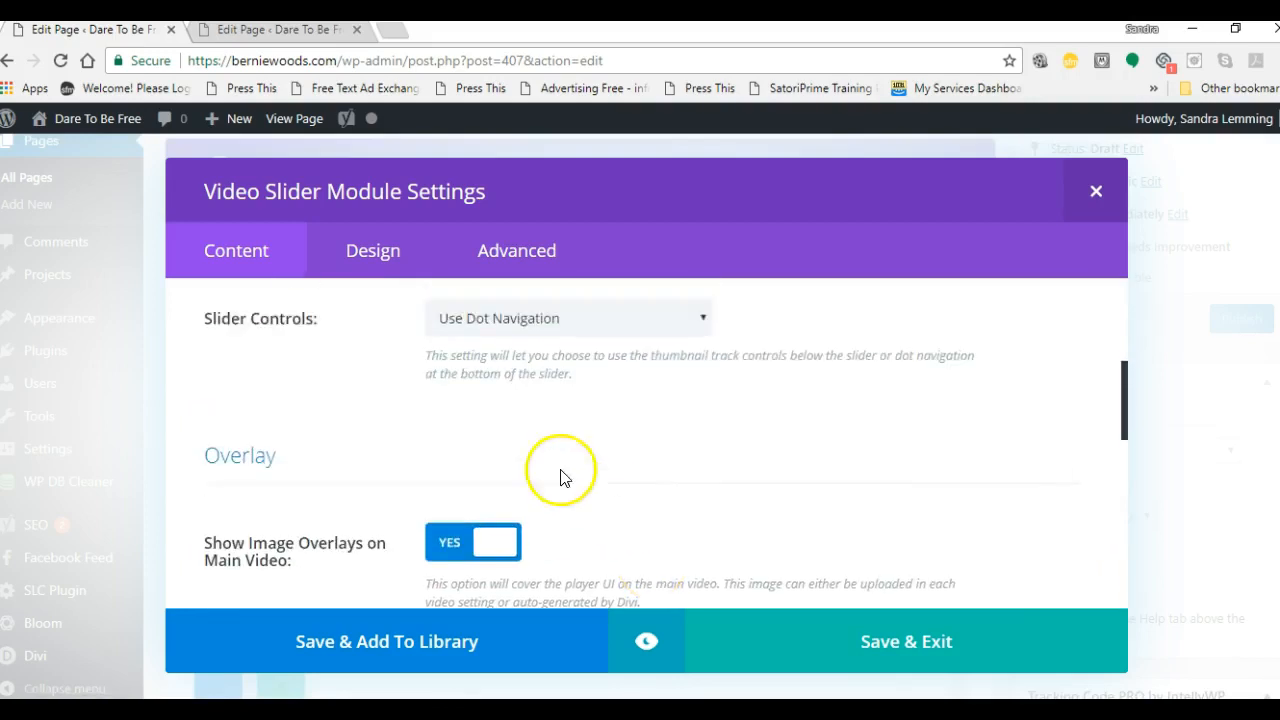
{"action": "left_click", "coordinate": [382, 262]}
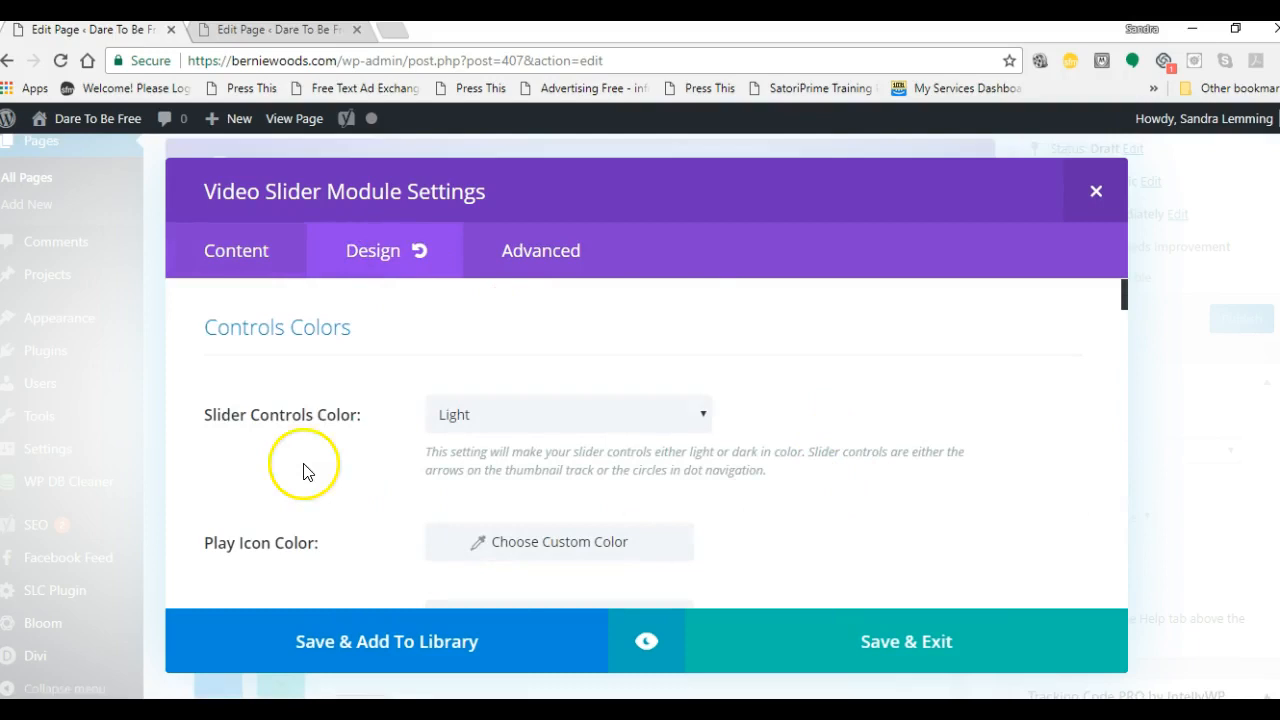
{"action": "scroll", "coordinate": [389, 432], "scroll_direction": "down", "scroll_amount": 1}
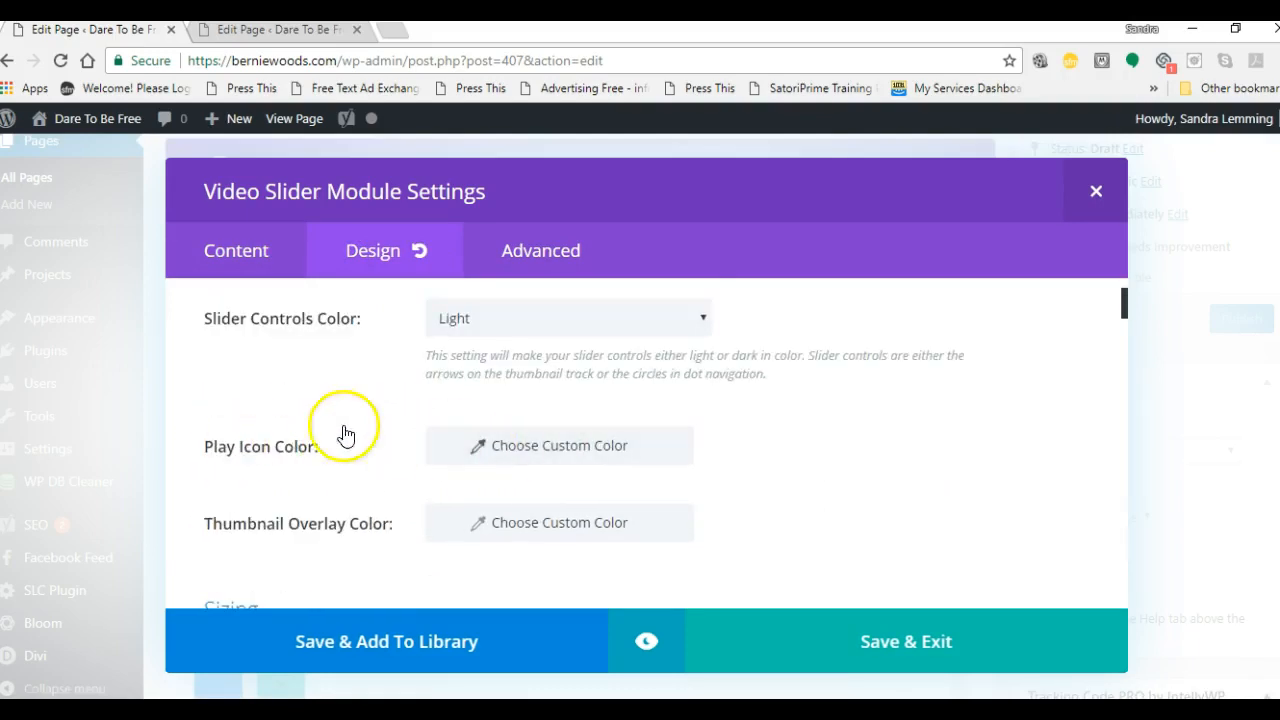
{"action": "scroll", "coordinate": [723, 466], "scroll_direction": "down", "scroll_amount": 2}
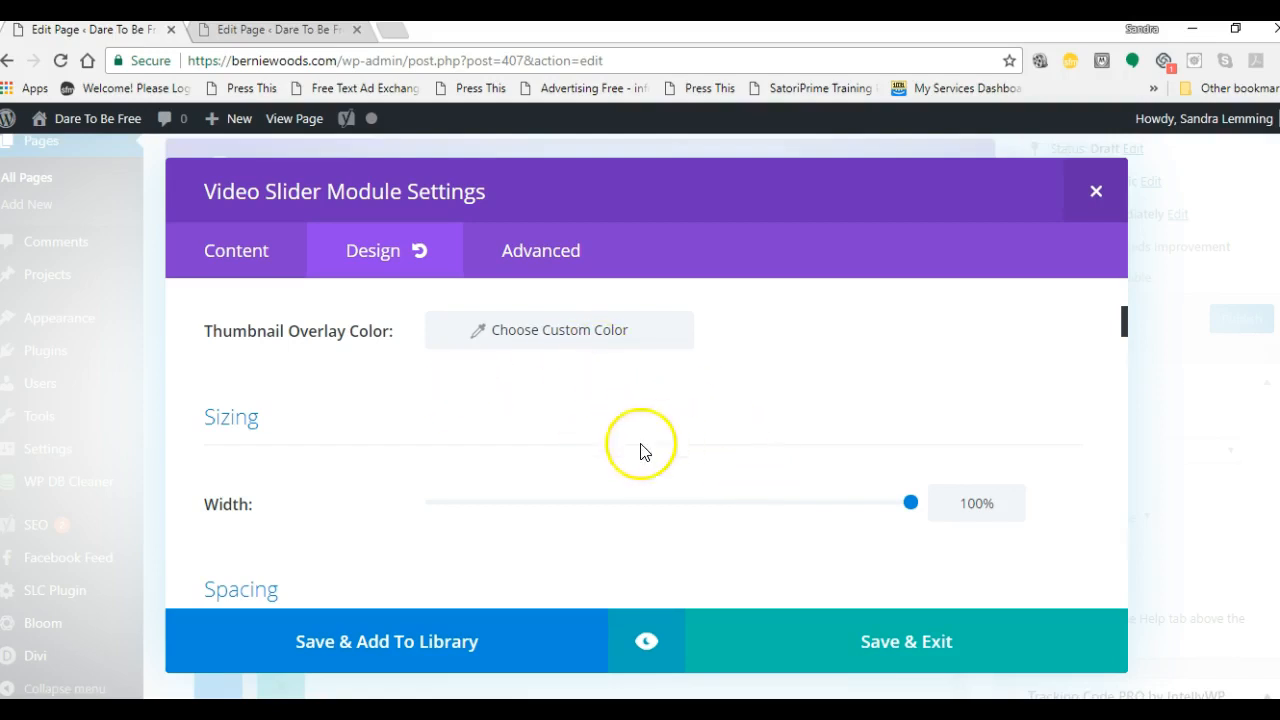
{"action": "scroll", "coordinate": [404, 486], "scroll_direction": "down", "scroll_amount": 5}
{"action": "scroll", "coordinate": [500, 425], "scroll_direction": "down", "scroll_amount": 2}
{"action": "scroll", "coordinate": [414, 466], "scroll_direction": "down", "scroll_amount": 5}
{"action": "scroll", "coordinate": [414, 463], "scroll_direction": "up", "scroll_amount": 3}
{"action": "scroll", "coordinate": [300, 372], "scroll_direction": "up", "scroll_amount": 1}
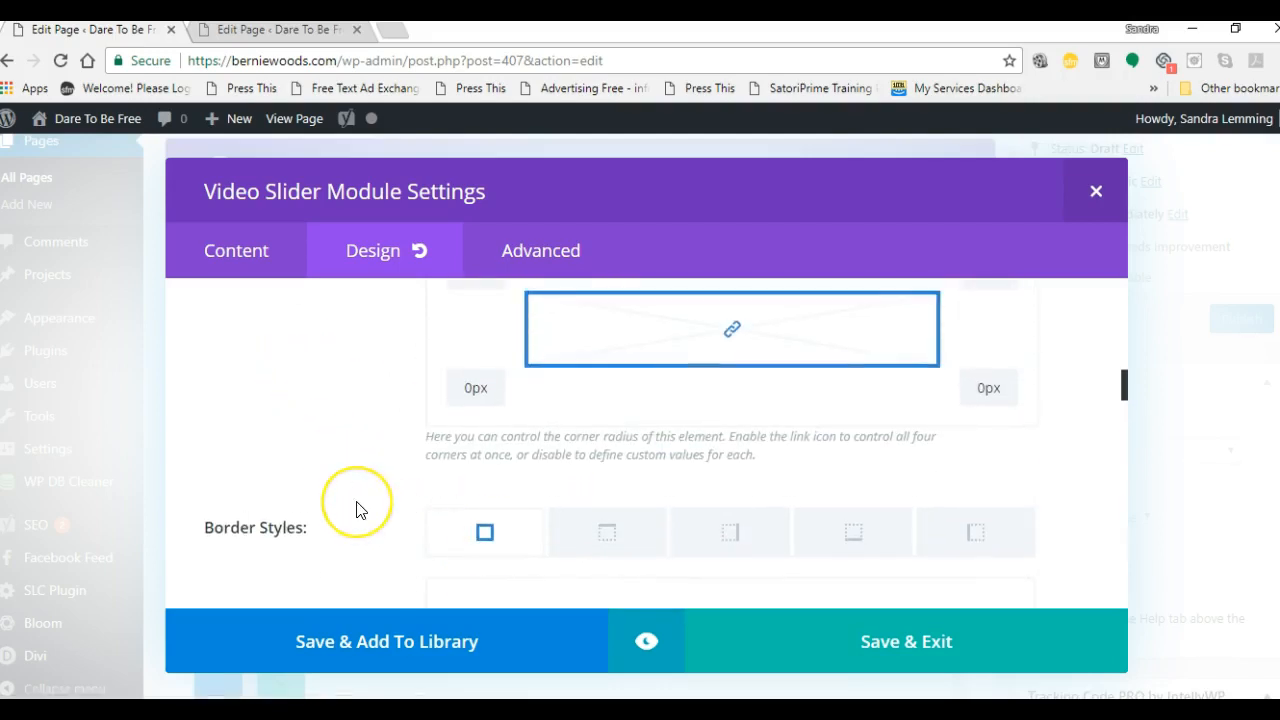
Step: Set the Video Slider's border width to 4px for all sides and check the border preview
{"action": "scroll", "coordinate": [358, 510], "scroll_direction": "down", "scroll_amount": 4}
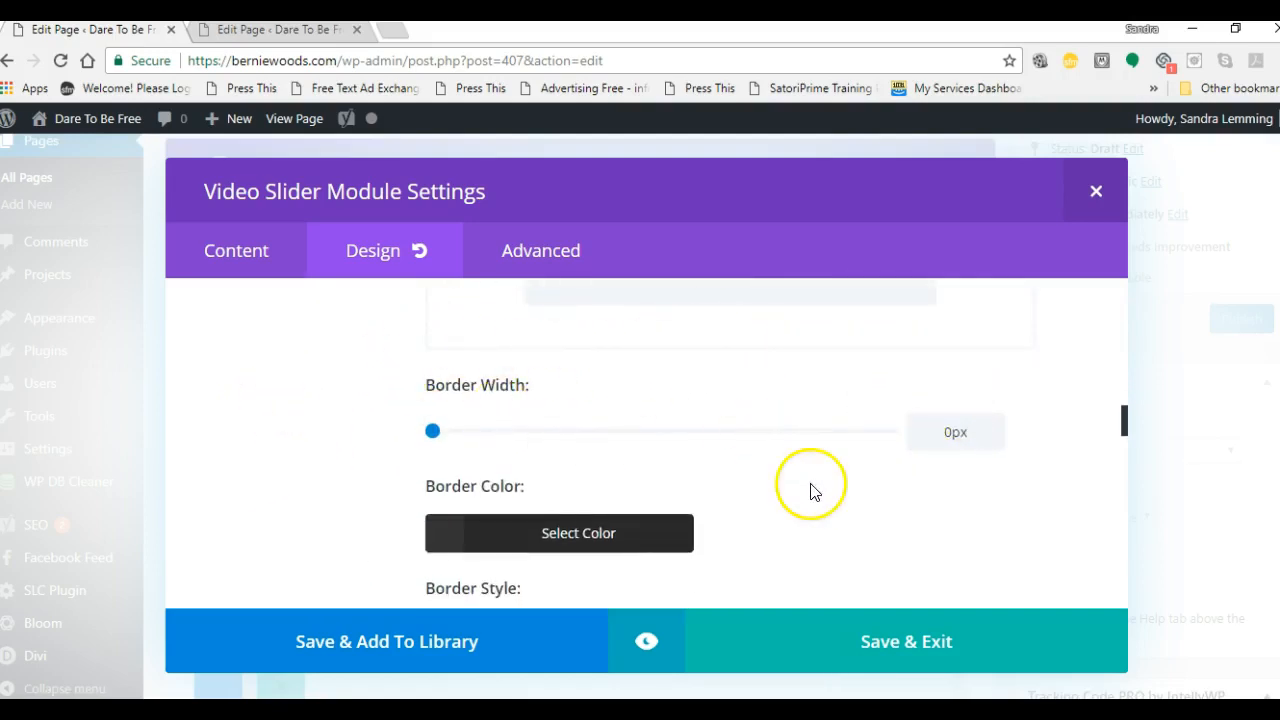
{"action": "left_click", "coordinate": [469, 432]}
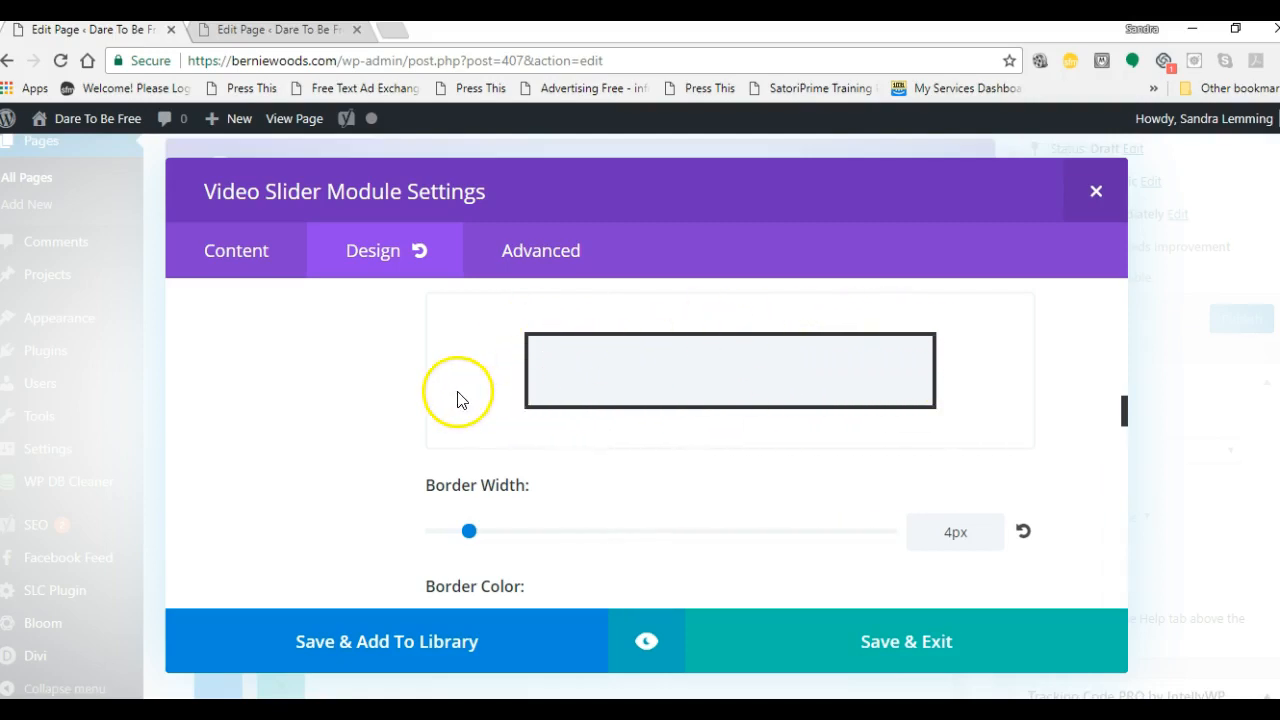
{"action": "scroll", "coordinate": [460, 405], "scroll_direction": "up", "scroll_amount": 2}
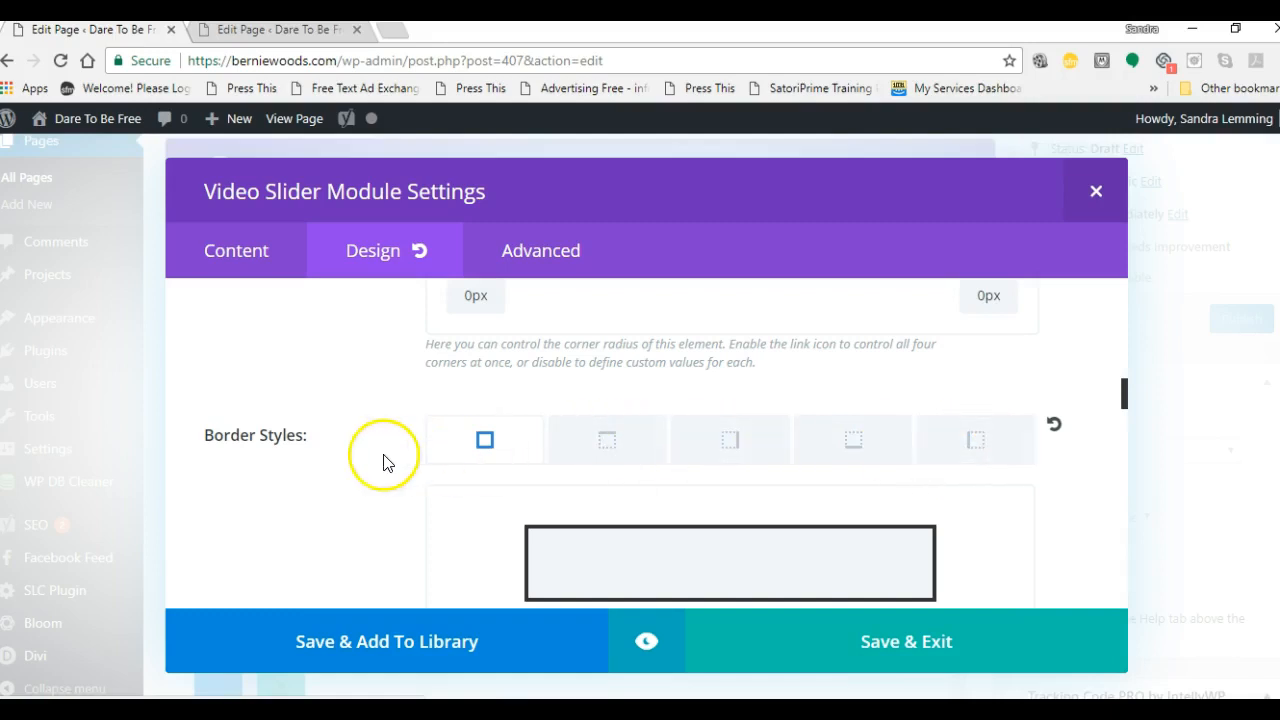
{"action": "scroll", "coordinate": [375, 452], "scroll_direction": "down", "scroll_amount": 2}
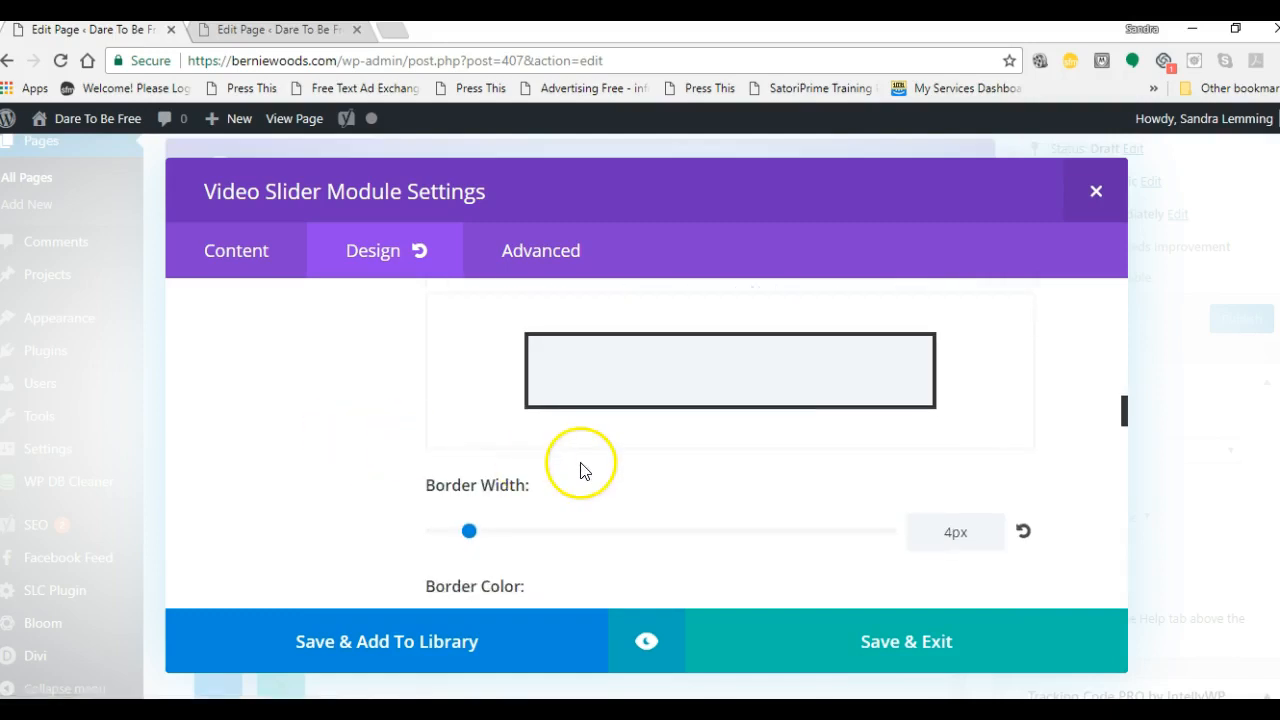
Step: Set the slider's border color to the preset blue #0c71c3
{"action": "scroll", "coordinate": [595, 465], "scroll_direction": "down", "scroll_amount": 1}
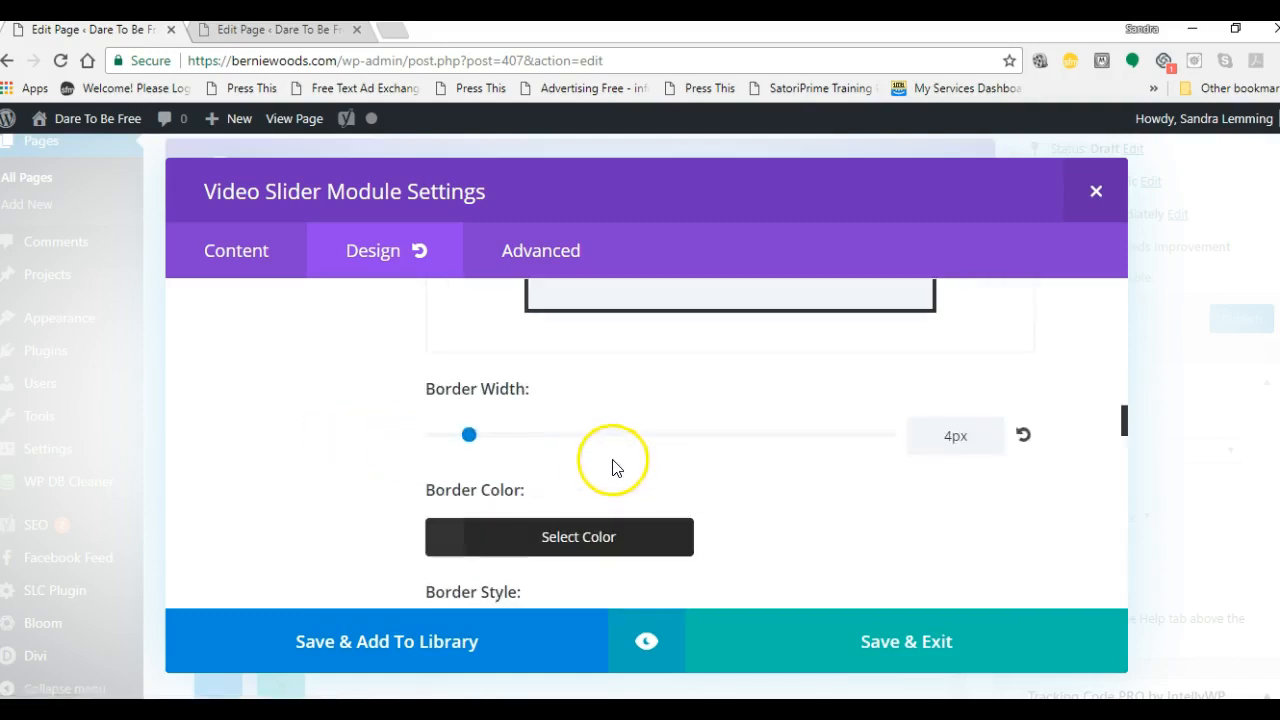
{"action": "left_click", "coordinate": [586, 542]}
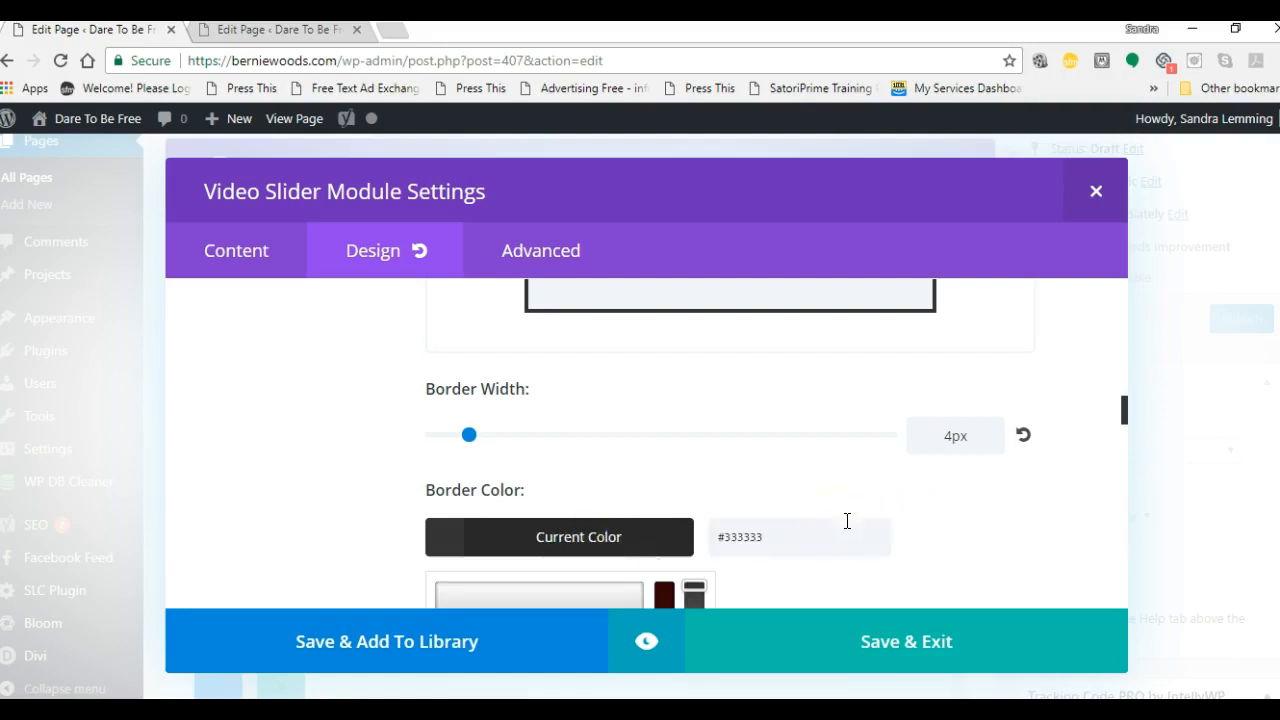
{"action": "scroll", "coordinate": [846, 525], "scroll_direction": "down", "scroll_amount": 4}
{"action": "left_click", "coordinate": [605, 424]}
{"action": "scroll", "coordinate": [829, 432], "scroll_direction": "up", "scroll_amount": 3}
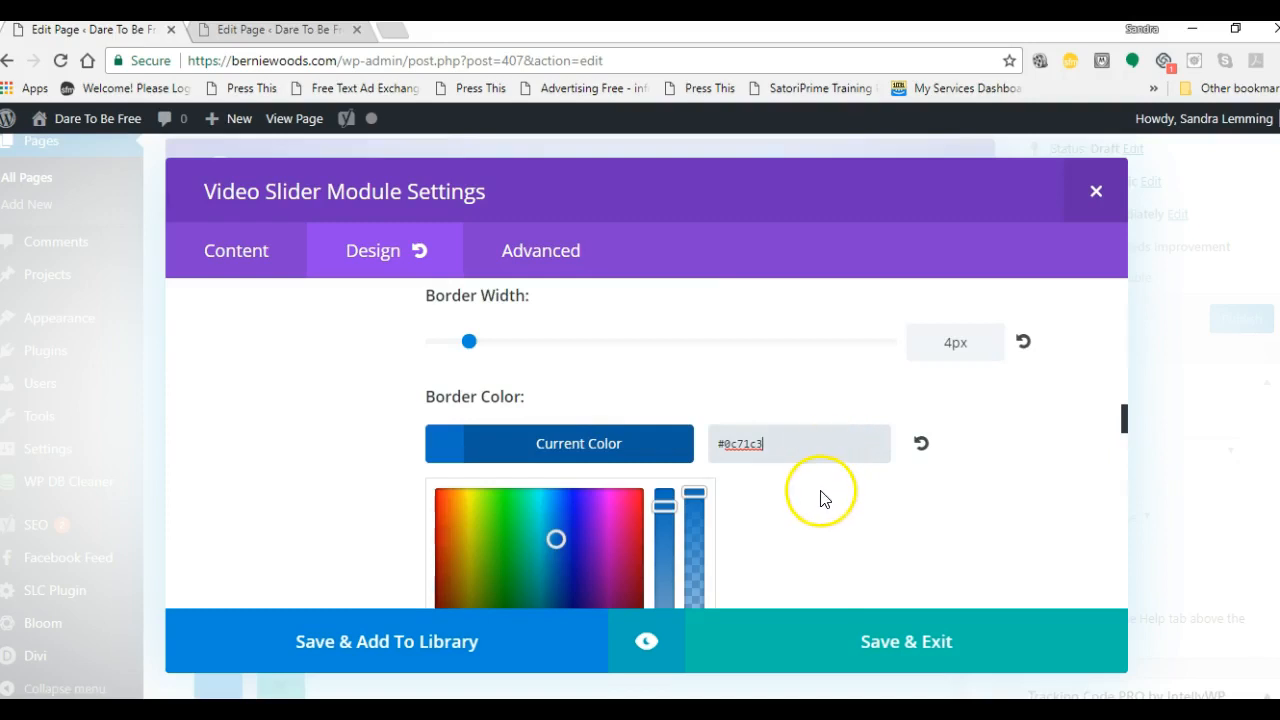
{"action": "scroll", "coordinate": [822, 498], "scroll_direction": "down", "scroll_amount": 1}
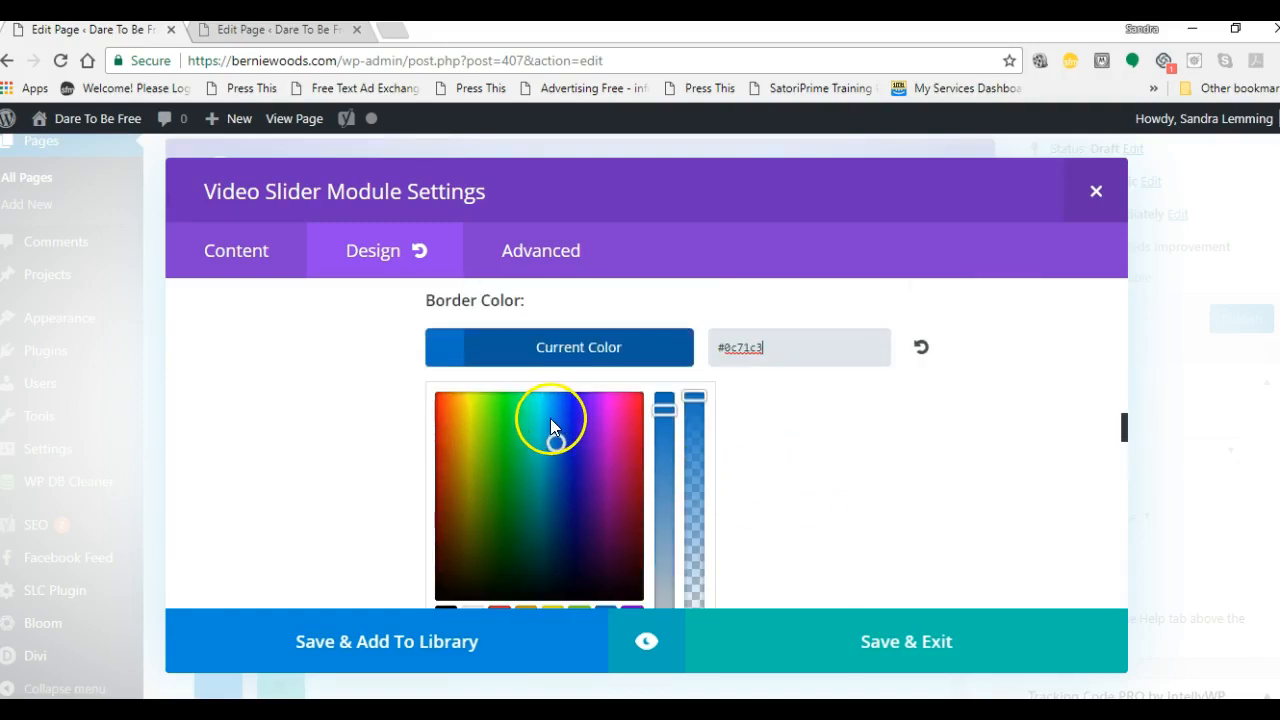
Step: Adjust the border color's shade, saturation and opacity to a lighter blue, rgba(64,171,221,0.93), and check it in the border preview
{"action": "left_click_drag", "start_coordinate": [550, 426], "coordinate": [550, 418]}
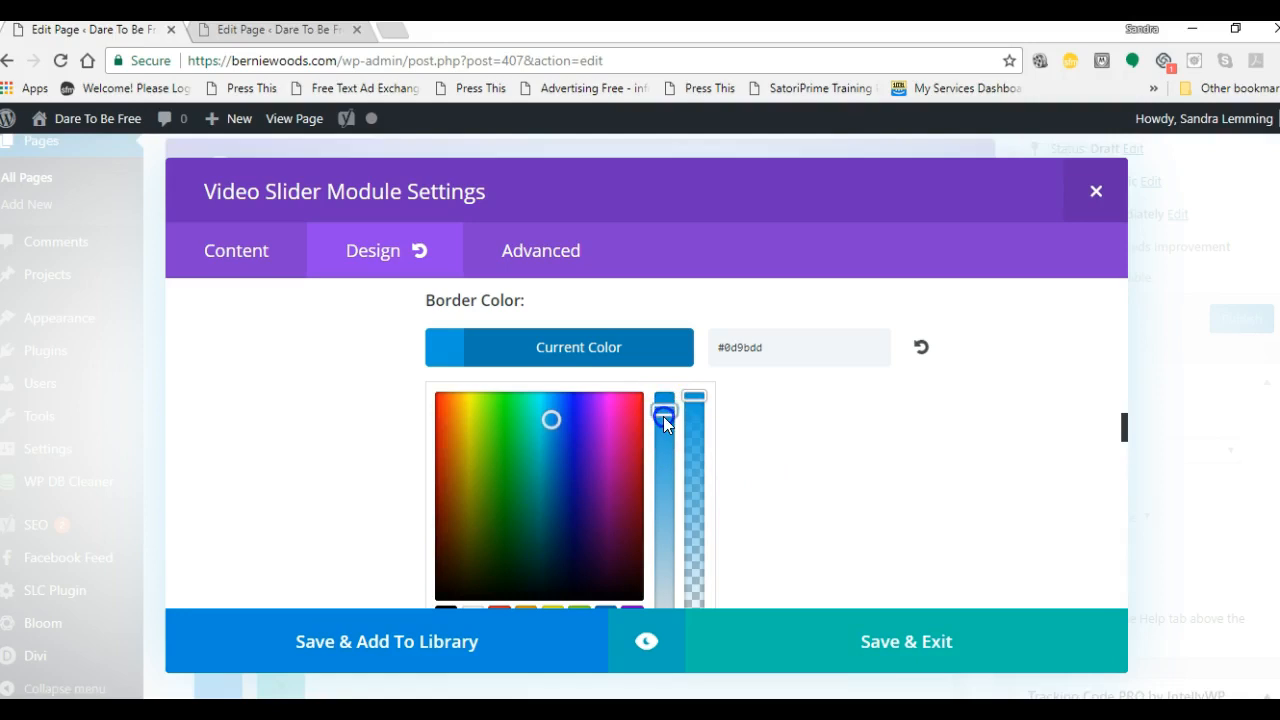
{"action": "left_click_drag", "start_coordinate": [663, 424], "coordinate": [657, 468]}
{"action": "left_click", "coordinate": [698, 398]}
{"action": "left_click_drag", "start_coordinate": [698, 398], "coordinate": [699, 410]}
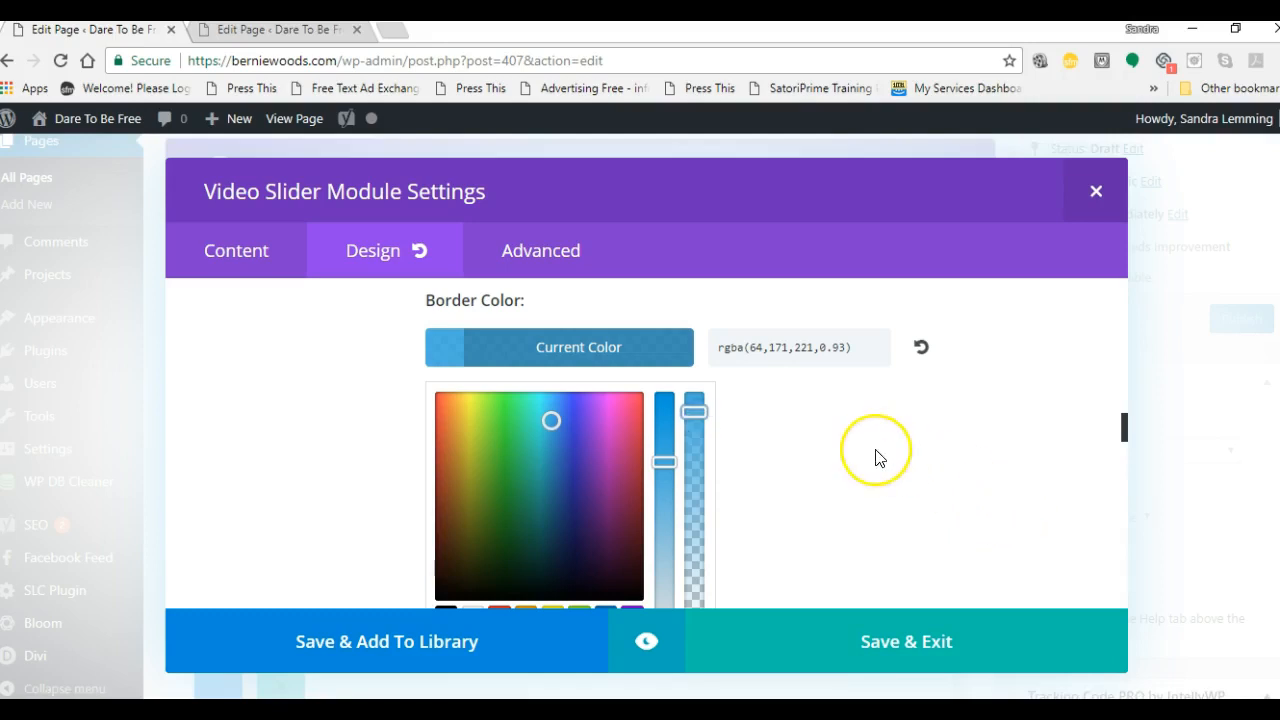
{"action": "scroll", "coordinate": [948, 463], "scroll_direction": "down", "scroll_amount": 5}
{"action": "scroll", "coordinate": [948, 463], "scroll_direction": "up", "scroll_amount": 4}
{"action": "scroll", "coordinate": [948, 463], "scroll_direction": "up", "scroll_amount": 4}
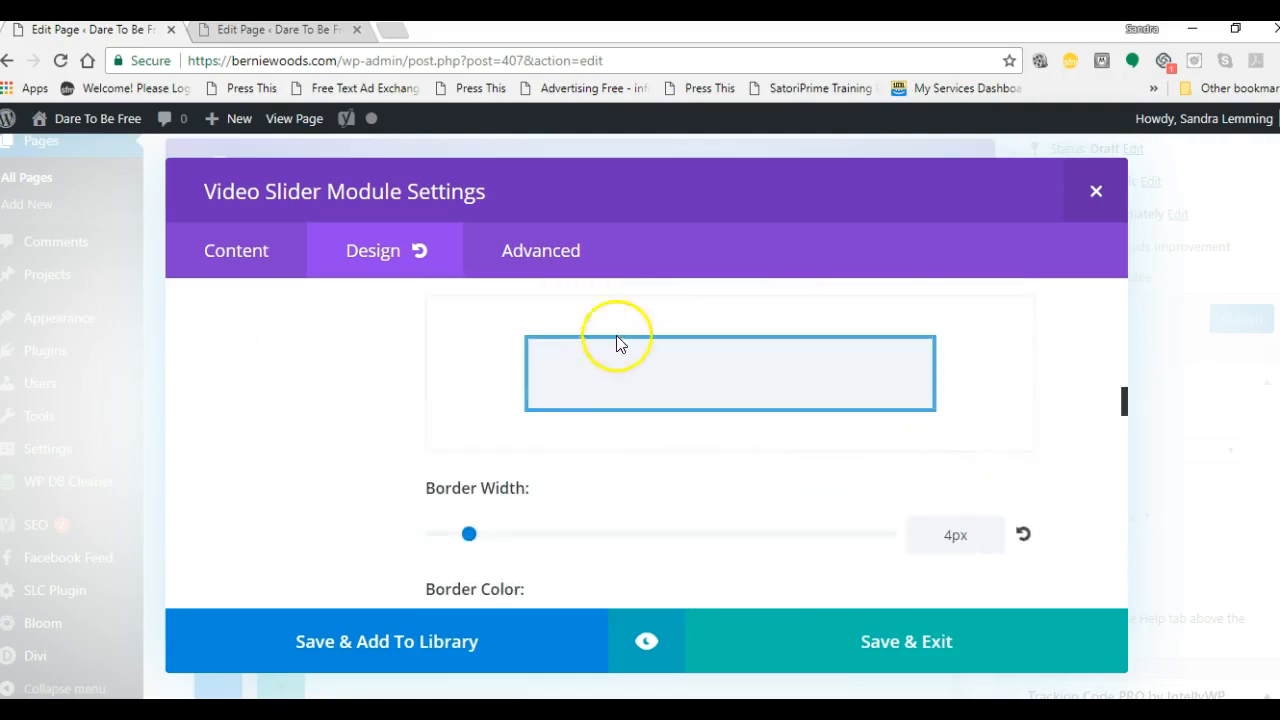
{"action": "scroll", "coordinate": [900, 497], "scroll_direction": "down", "scroll_amount": 2}
{"action": "scroll", "coordinate": [909, 506], "scroll_direction": "down", "scroll_amount": 5}
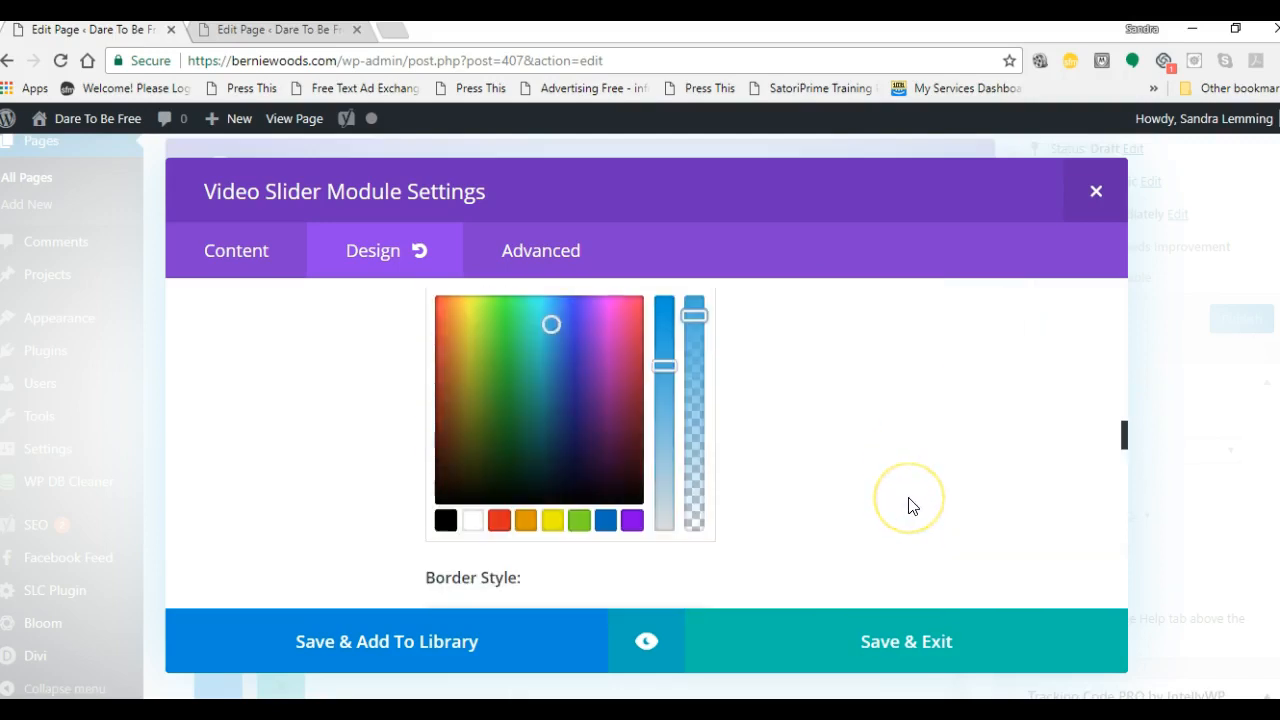
Step: Examine the slider's remaining design settings, including border style, filters, blend mode and animation styles, and return to the border and spacing options
{"action": "scroll", "coordinate": [800, 515], "scroll_direction": "down", "scroll_amount": 4}
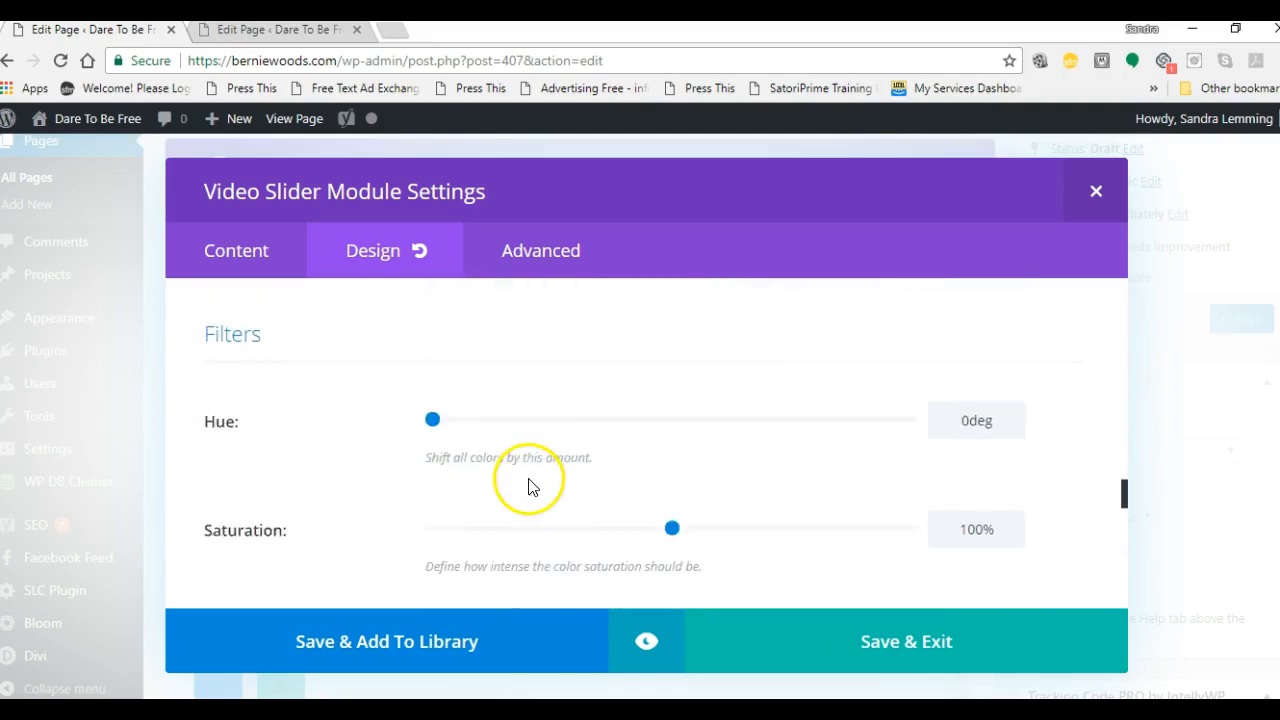
{"action": "scroll", "coordinate": [783, 497], "scroll_direction": "down", "scroll_amount": 8}
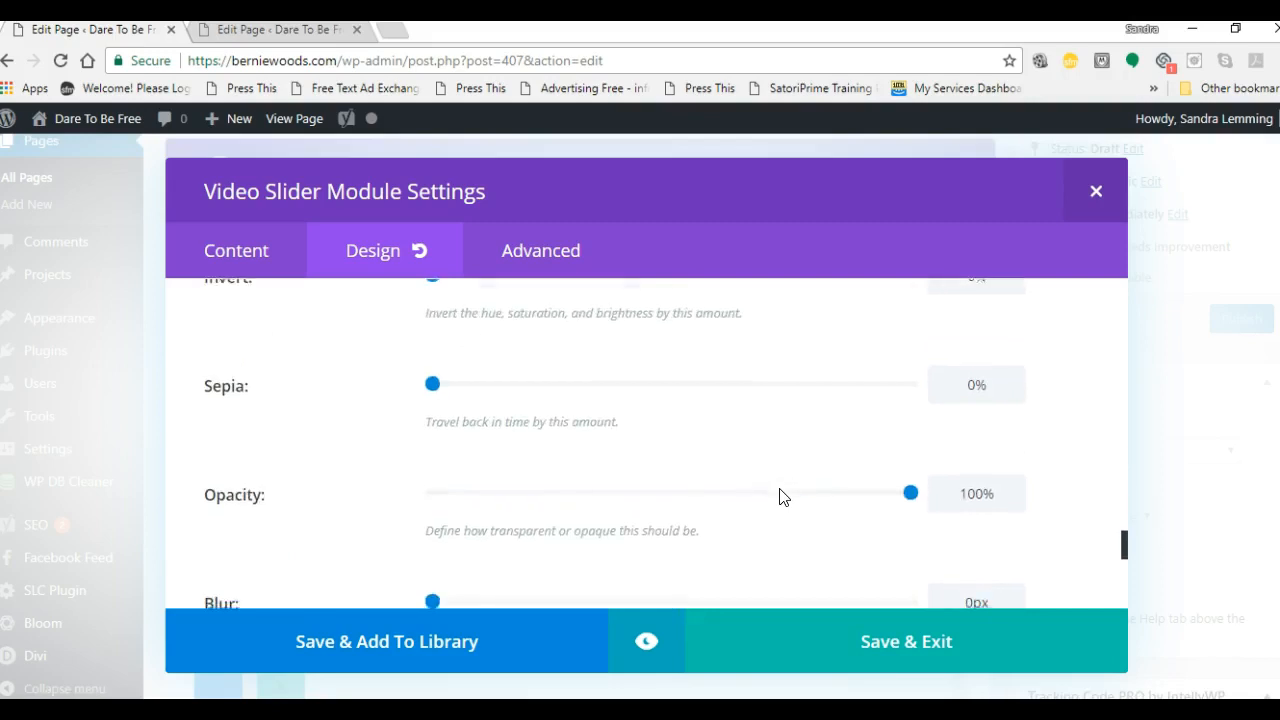
{"action": "scroll", "coordinate": [783, 497], "scroll_direction": "down", "scroll_amount": 3}
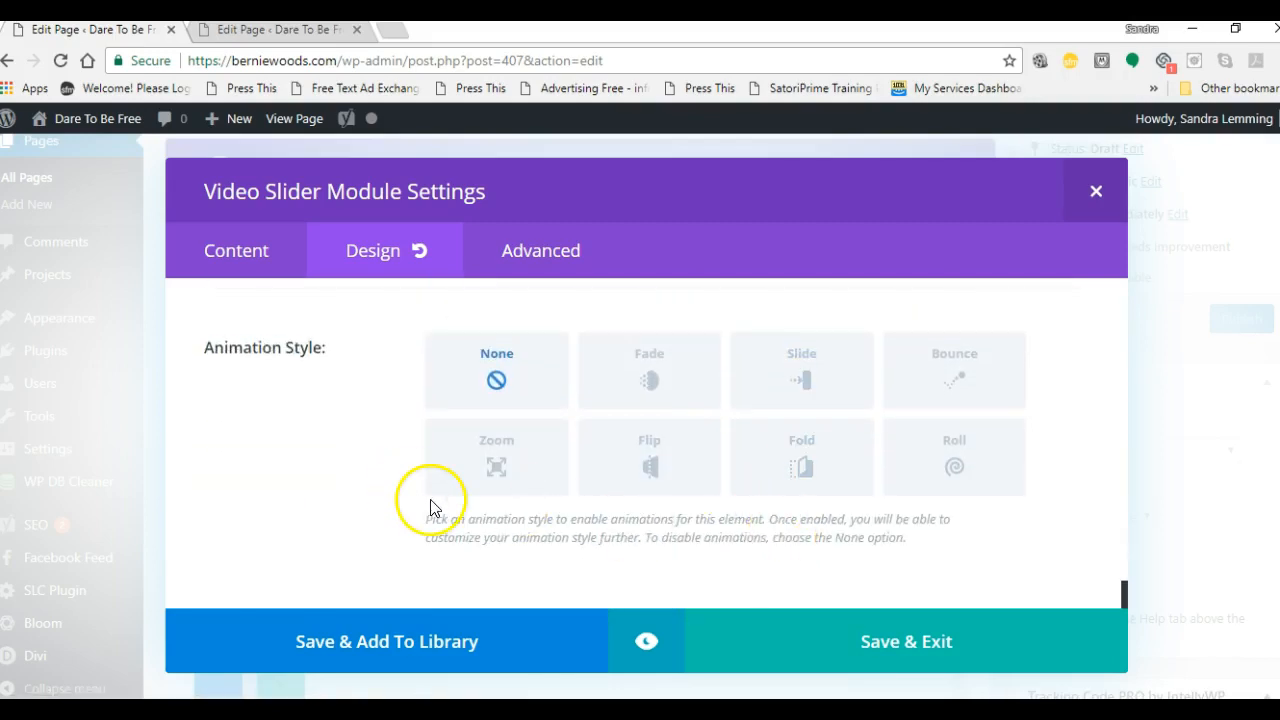
{"action": "scroll", "coordinate": [423, 480], "scroll_direction": "up", "scroll_amount": 2}
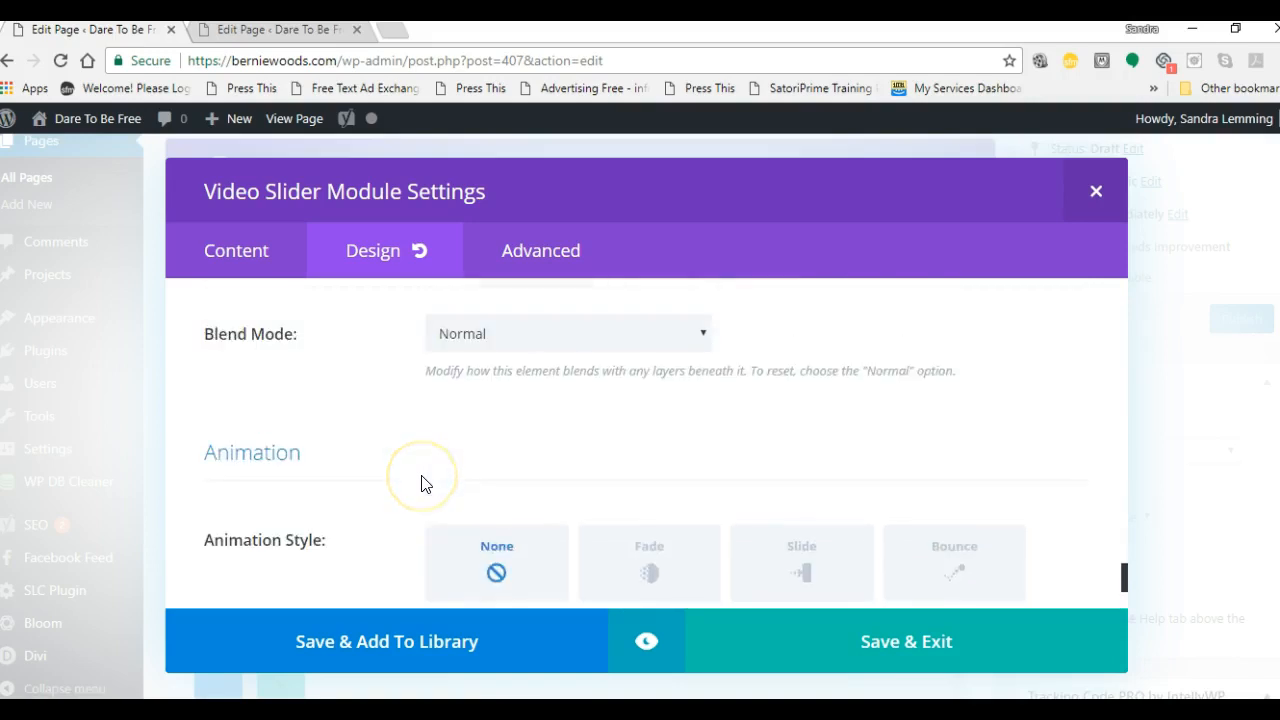
{"action": "scroll", "coordinate": [420, 480], "scroll_direction": "down", "scroll_amount": 1}
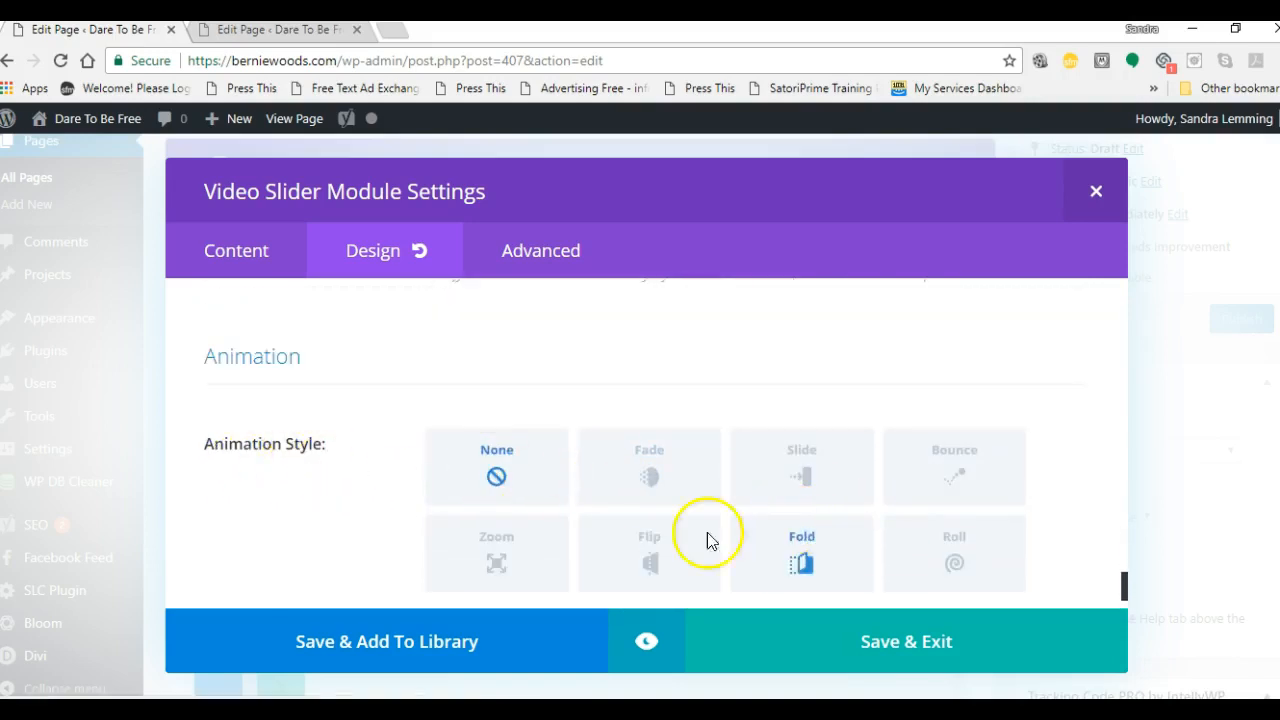
{"action": "scroll", "coordinate": [625, 533], "scroll_direction": "down", "scroll_amount": 1}
{"action": "scroll", "coordinate": [625, 533], "scroll_direction": "up", "scroll_amount": 10}
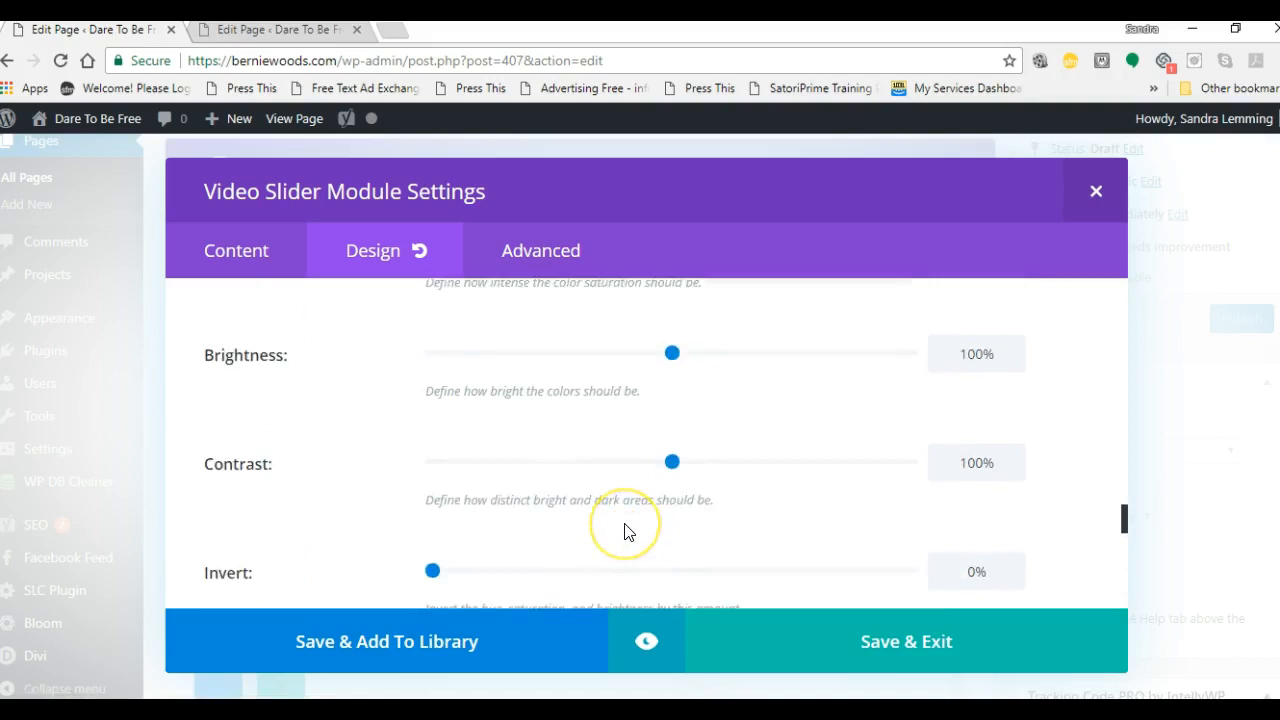
{"action": "scroll", "coordinate": [625, 532], "scroll_direction": "up", "scroll_amount": 8}
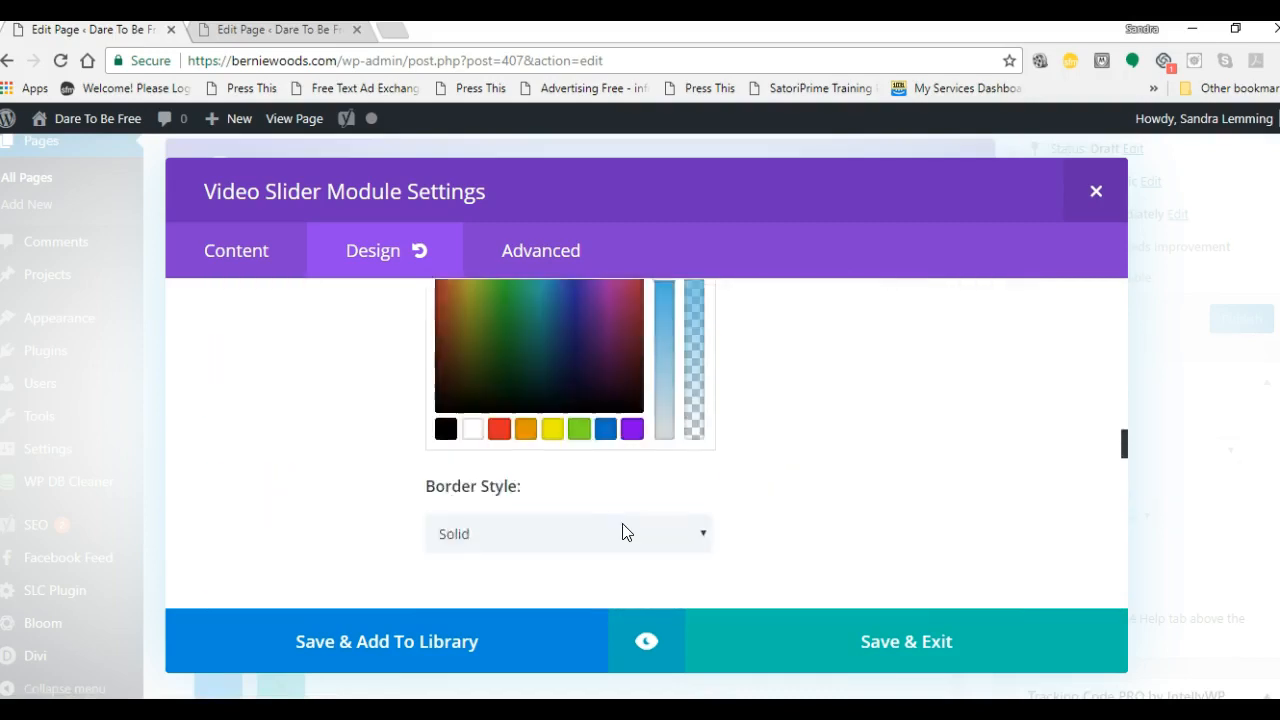
{"action": "scroll", "coordinate": [830, 514], "scroll_direction": "up", "scroll_amount": 8}
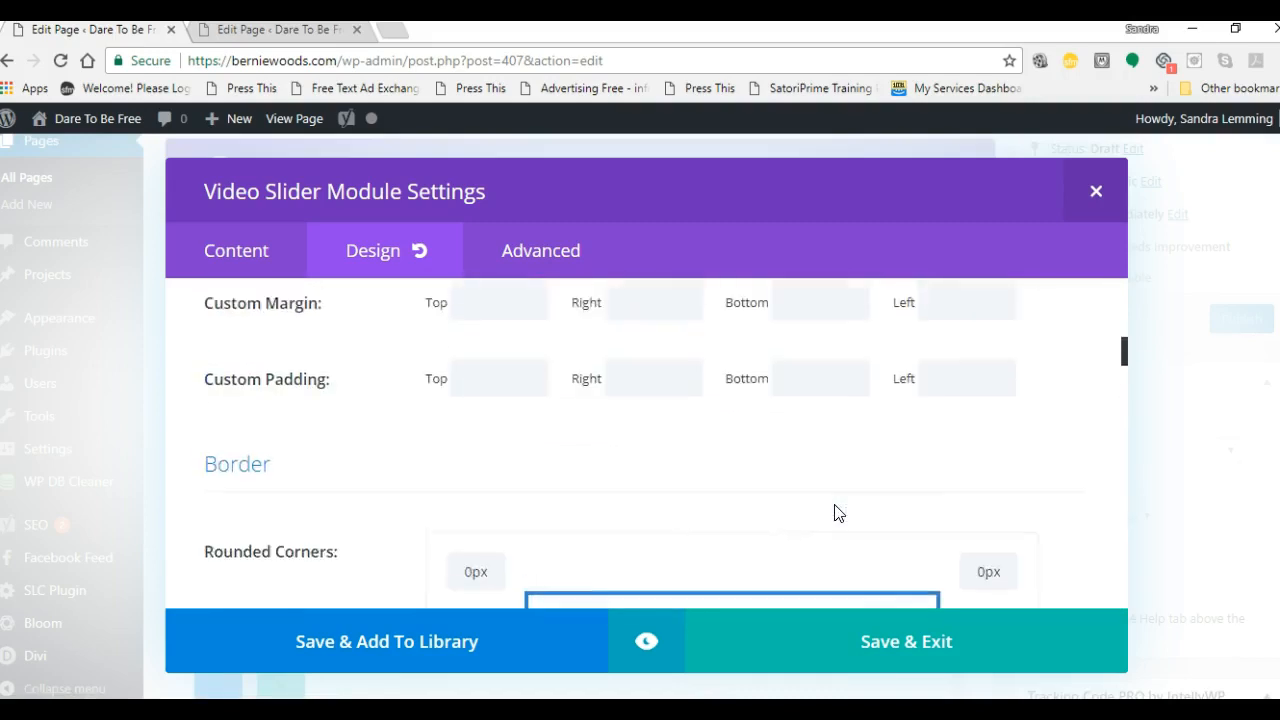
Step: Examine the slider's advanced settings: CSS ID and class, custom CSS fields and the device visibility options
{"action": "left_click", "coordinate": [590, 252]}
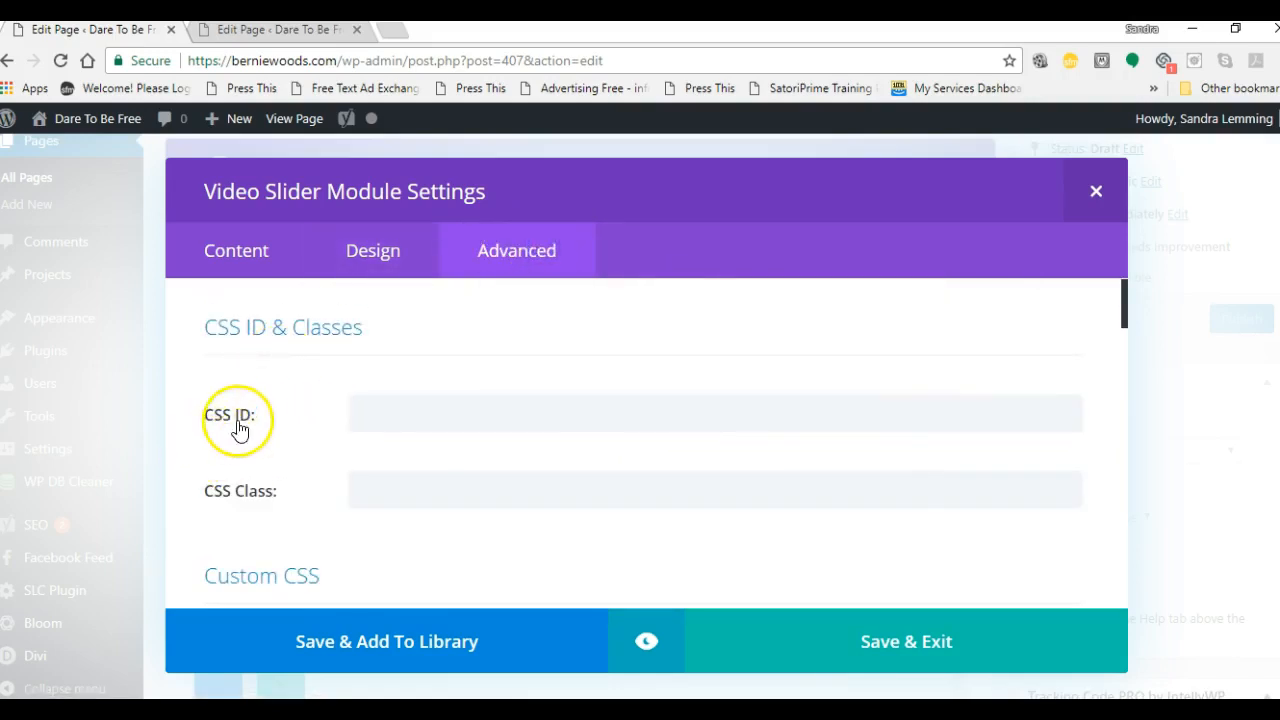
{"action": "scroll", "coordinate": [327, 467], "scroll_direction": "down", "scroll_amount": 6}
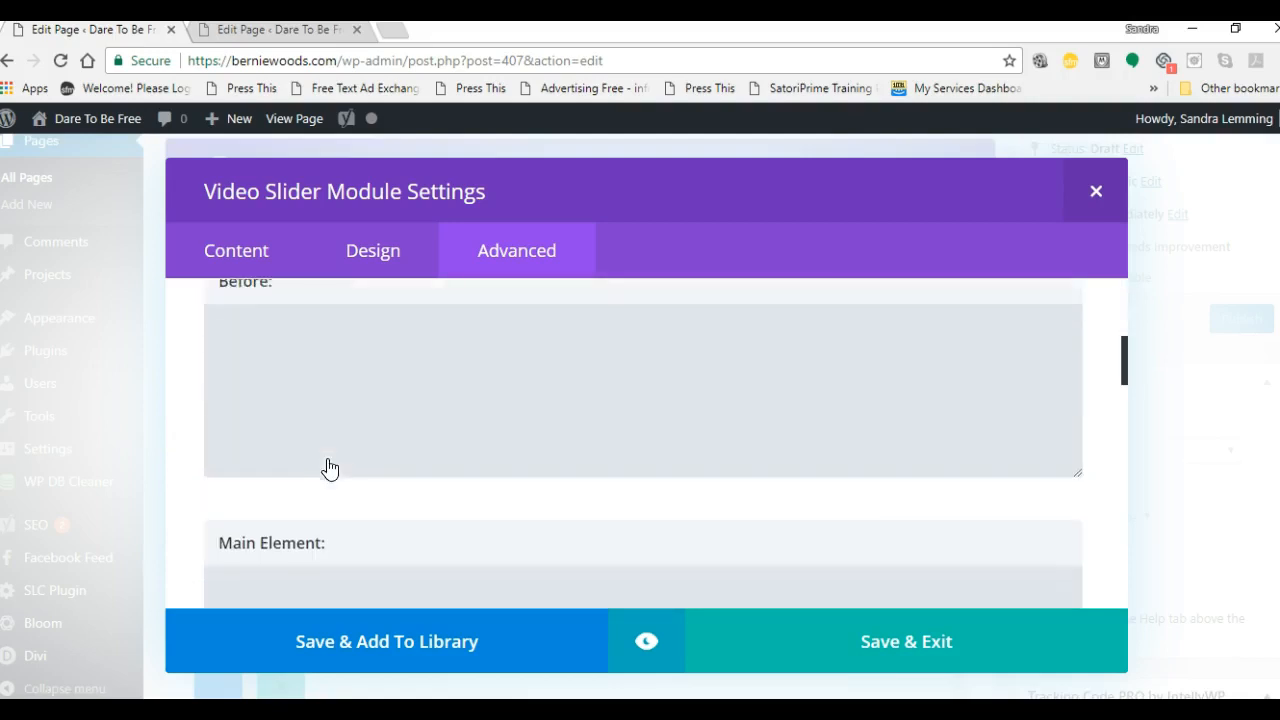
{"action": "scroll", "coordinate": [329, 458], "scroll_direction": "down", "scroll_amount": 8}
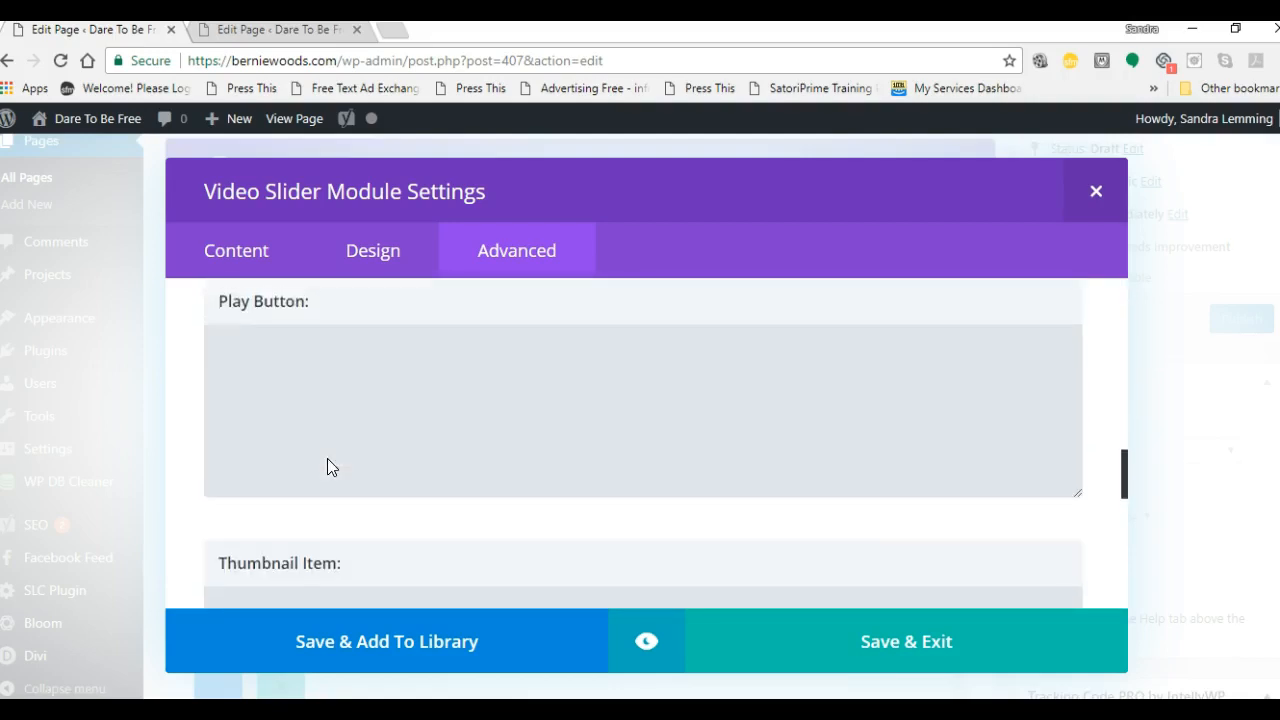
{"action": "scroll", "coordinate": [329, 458], "scroll_direction": "down", "scroll_amount": 4}
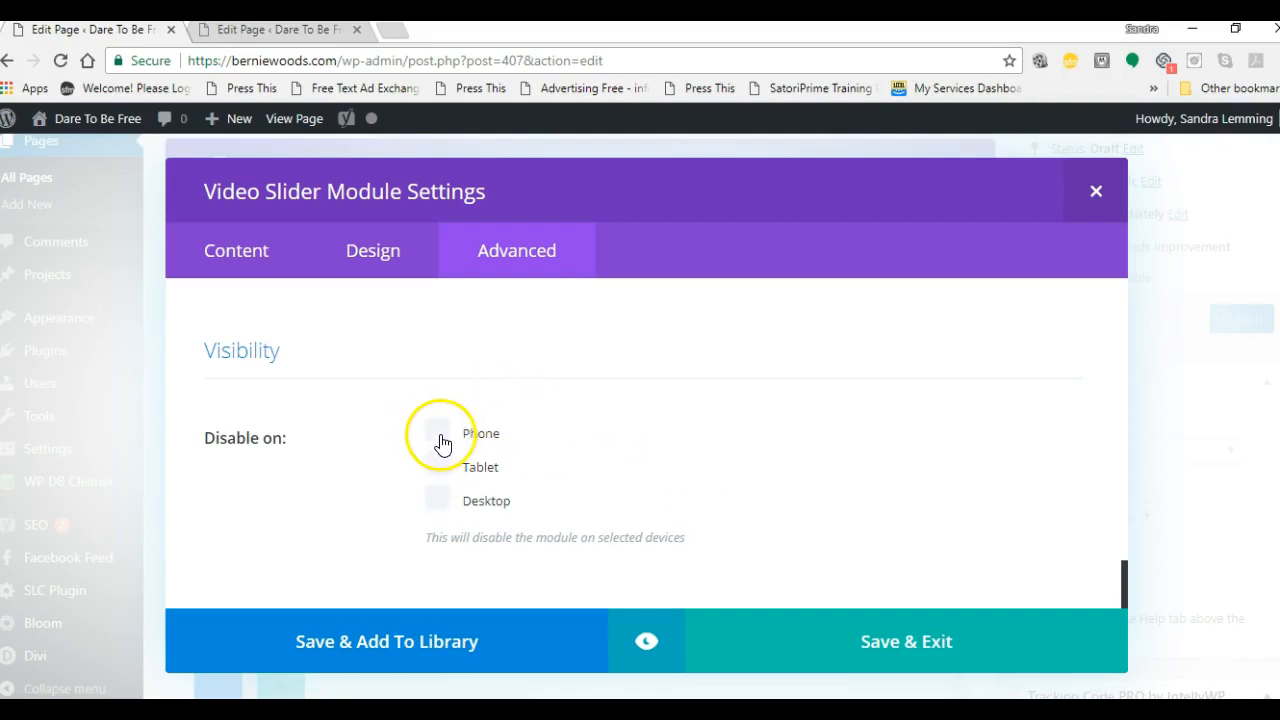
Step: Recheck the slider's content settings in a preview of the module, and save and exit the Video Slider settings
{"action": "left_click", "coordinate": [354, 268]}
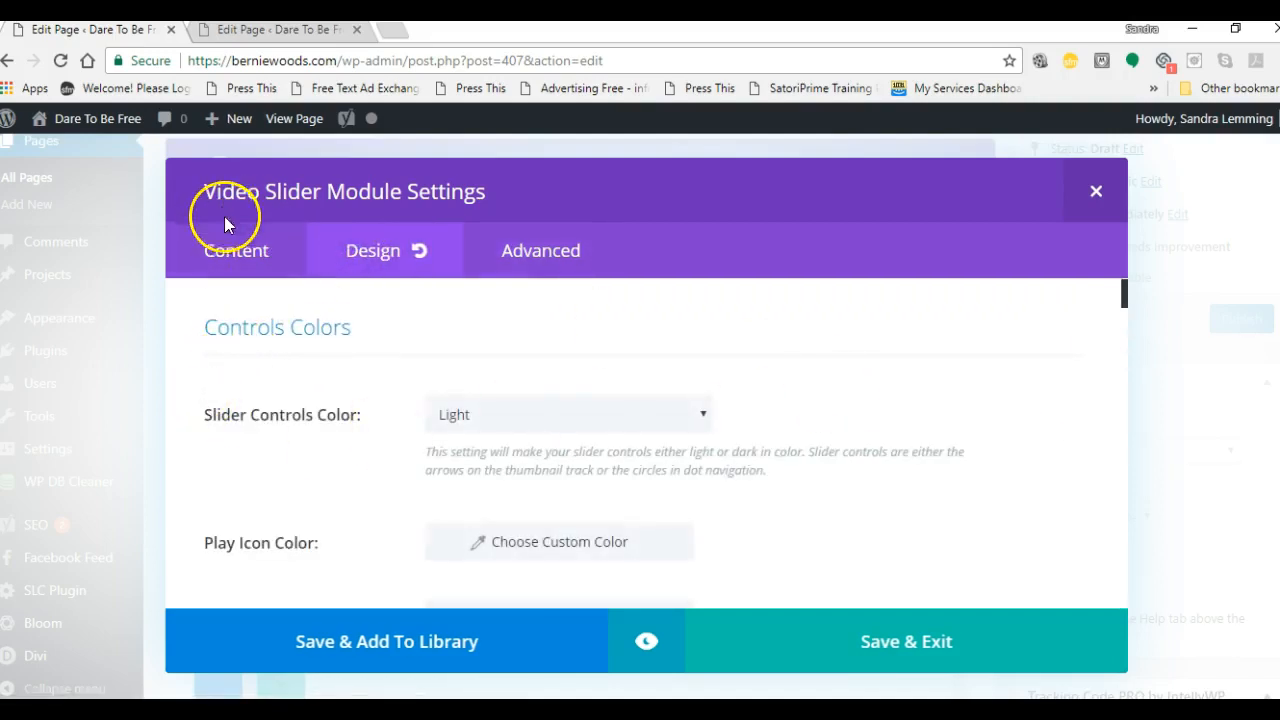
{"action": "left_click", "coordinate": [228, 250]}
{"action": "scroll", "coordinate": [780, 420], "scroll_direction": "down", "scroll_amount": 3}
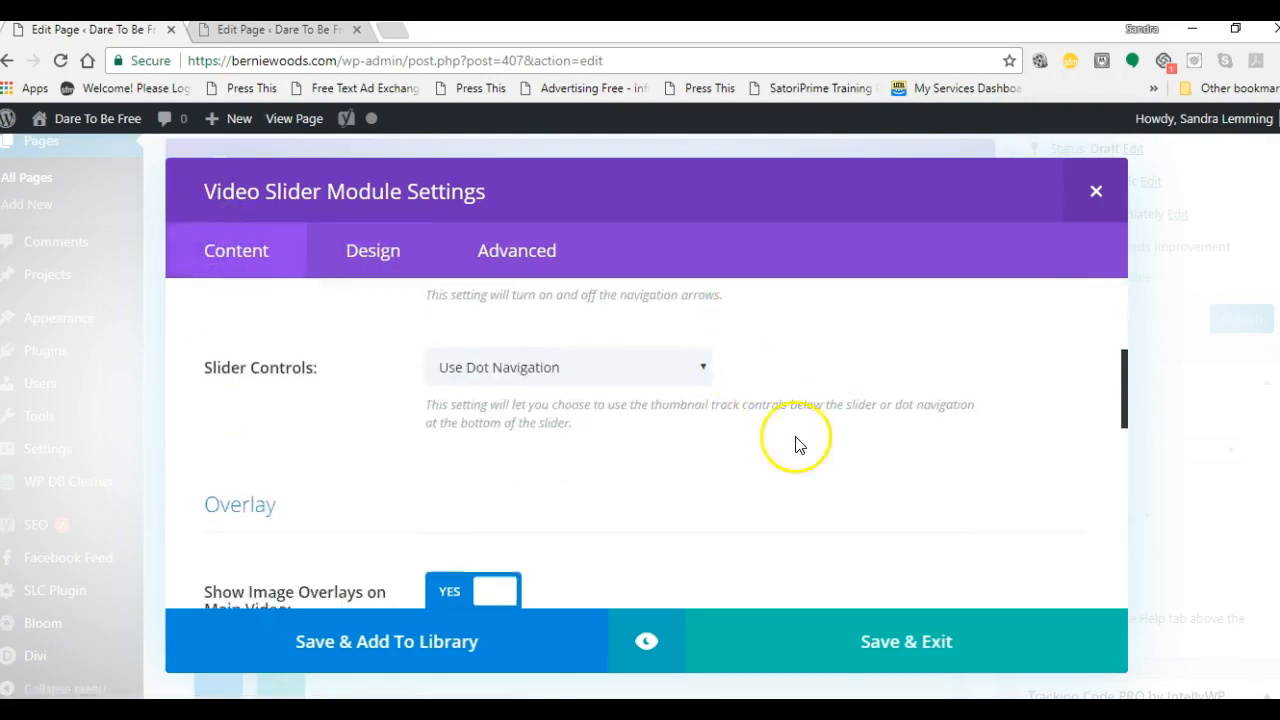
{"action": "scroll", "coordinate": [797, 445], "scroll_direction": "down", "scroll_amount": 1}
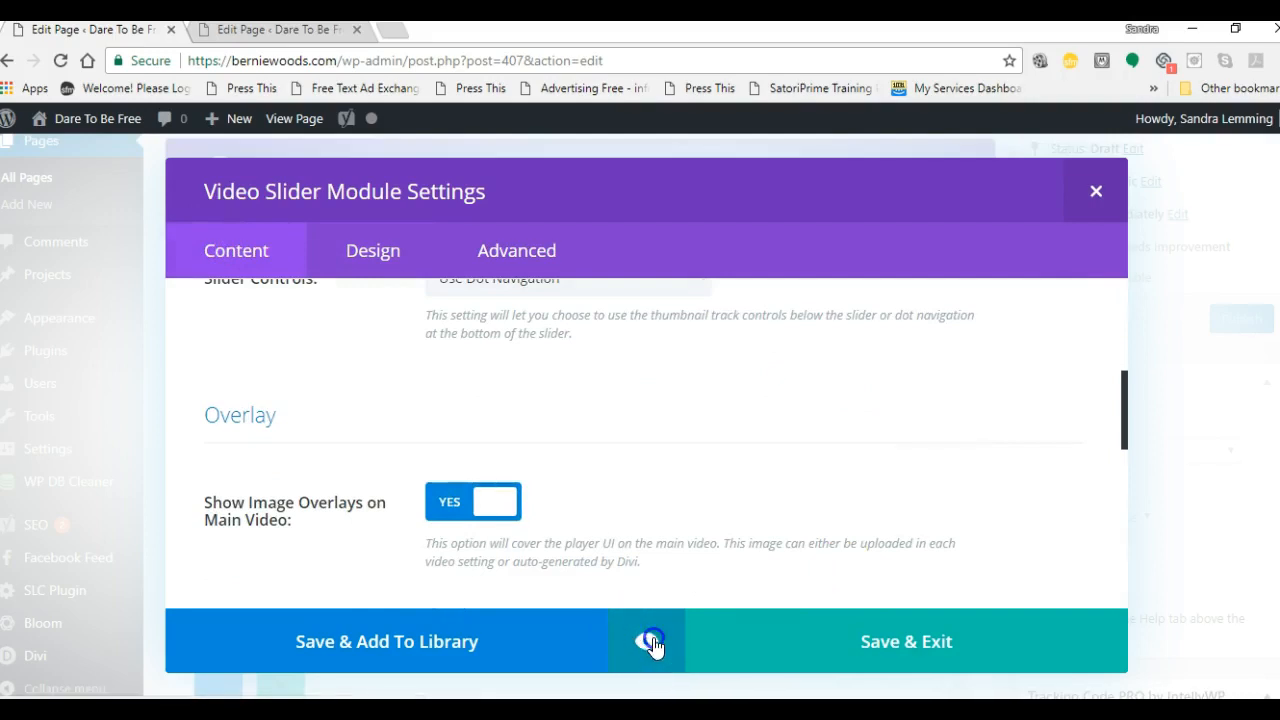
{"action": "left_click", "coordinate": [650, 641]}
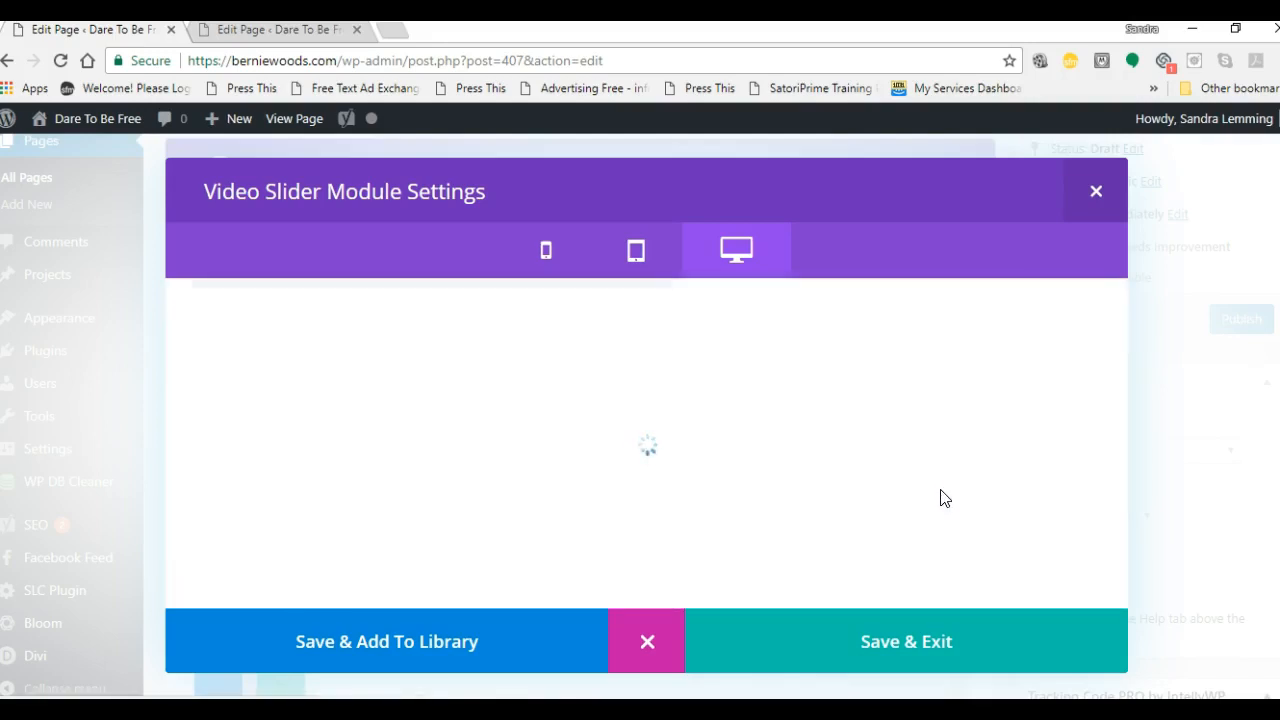
{"action": "left_click", "coordinate": [906, 650]}
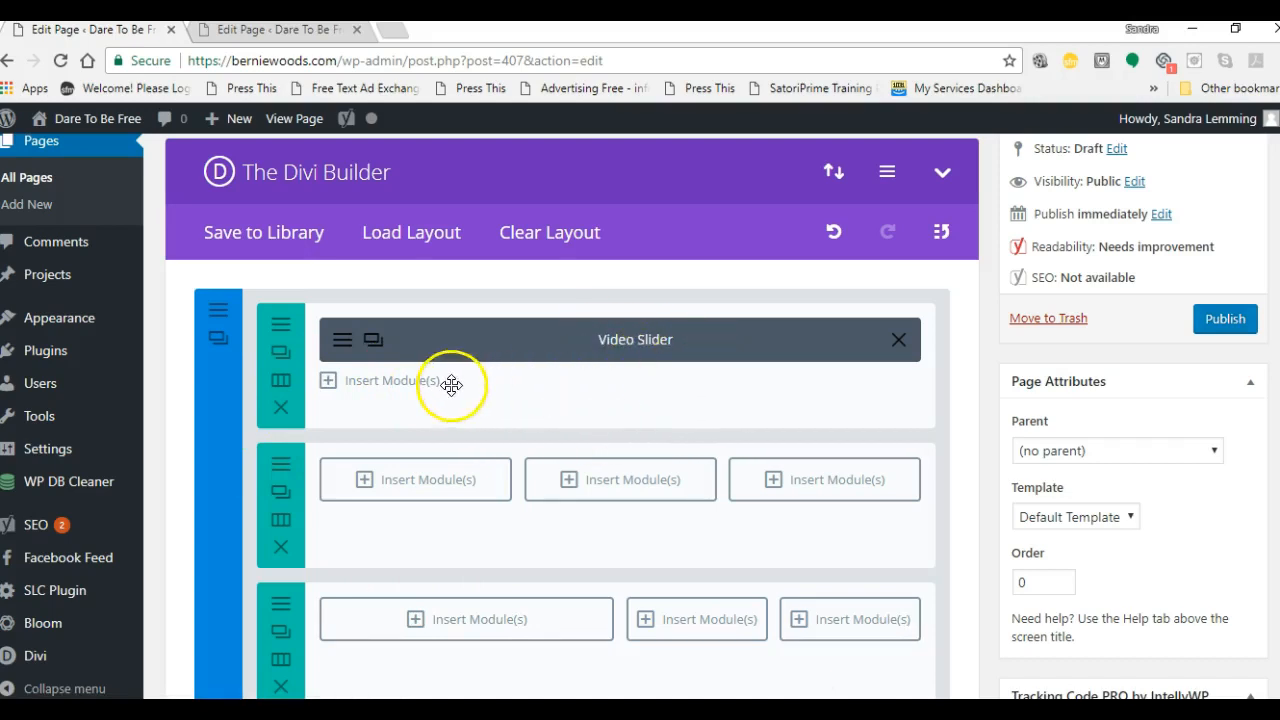
Step: Look through the ELM Emmit page draft in the other browser tab, including its headings, images, text and embedded video
{"action": "left_click", "coordinate": [280, 30]}
{"action": "scroll", "coordinate": [466, 528], "scroll_direction": "down", "scroll_amount": 5}
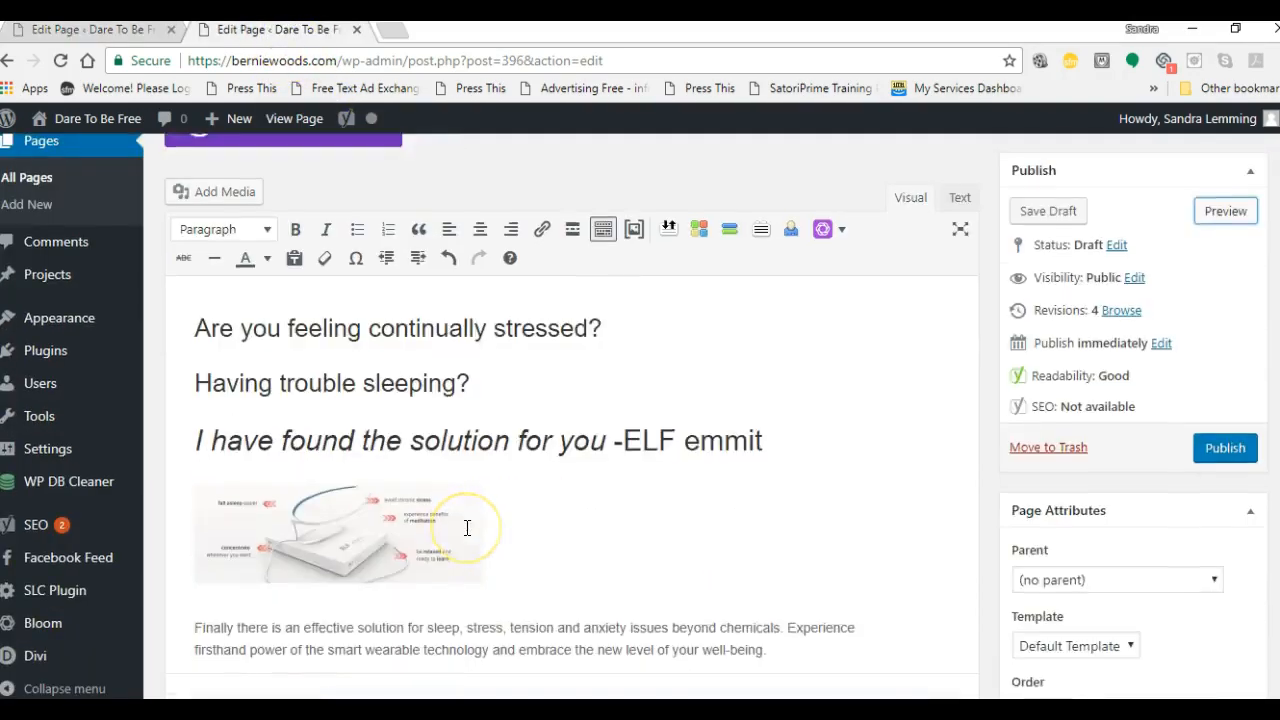
{"action": "scroll", "coordinate": [466, 540], "scroll_direction": "down", "scroll_amount": 10}
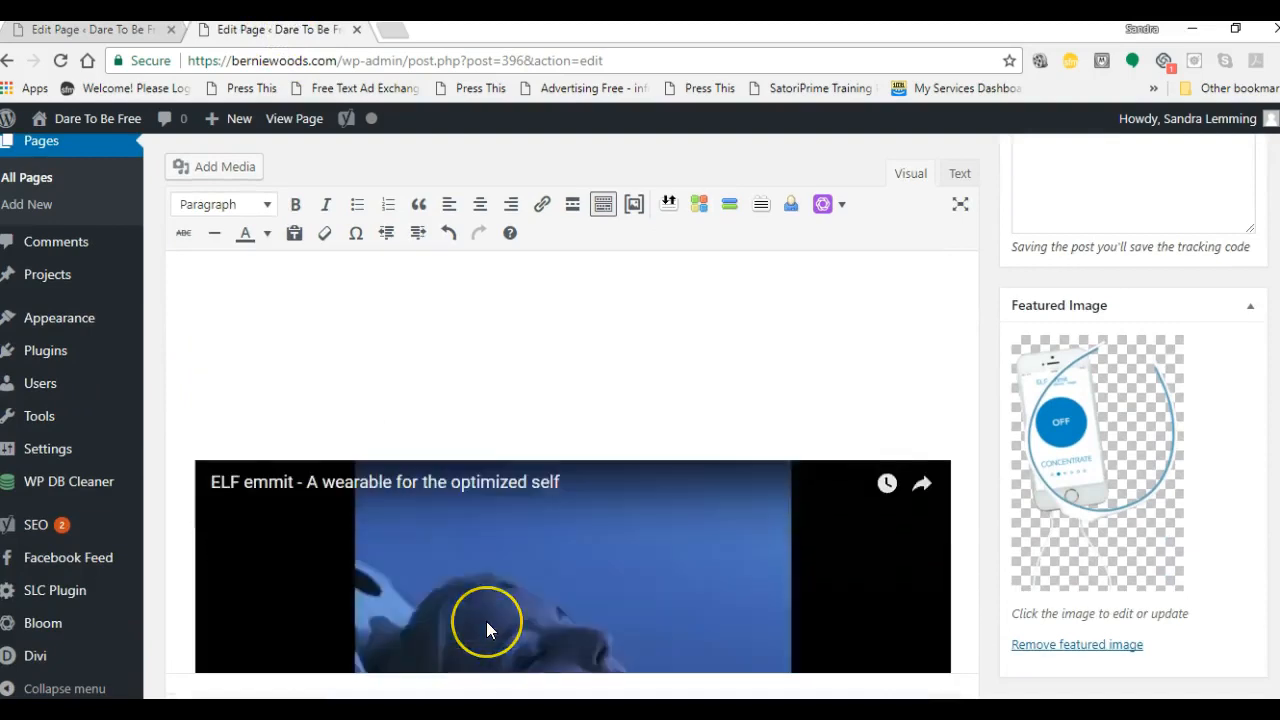
{"action": "scroll", "coordinate": [486, 621], "scroll_direction": "up", "scroll_amount": 10}
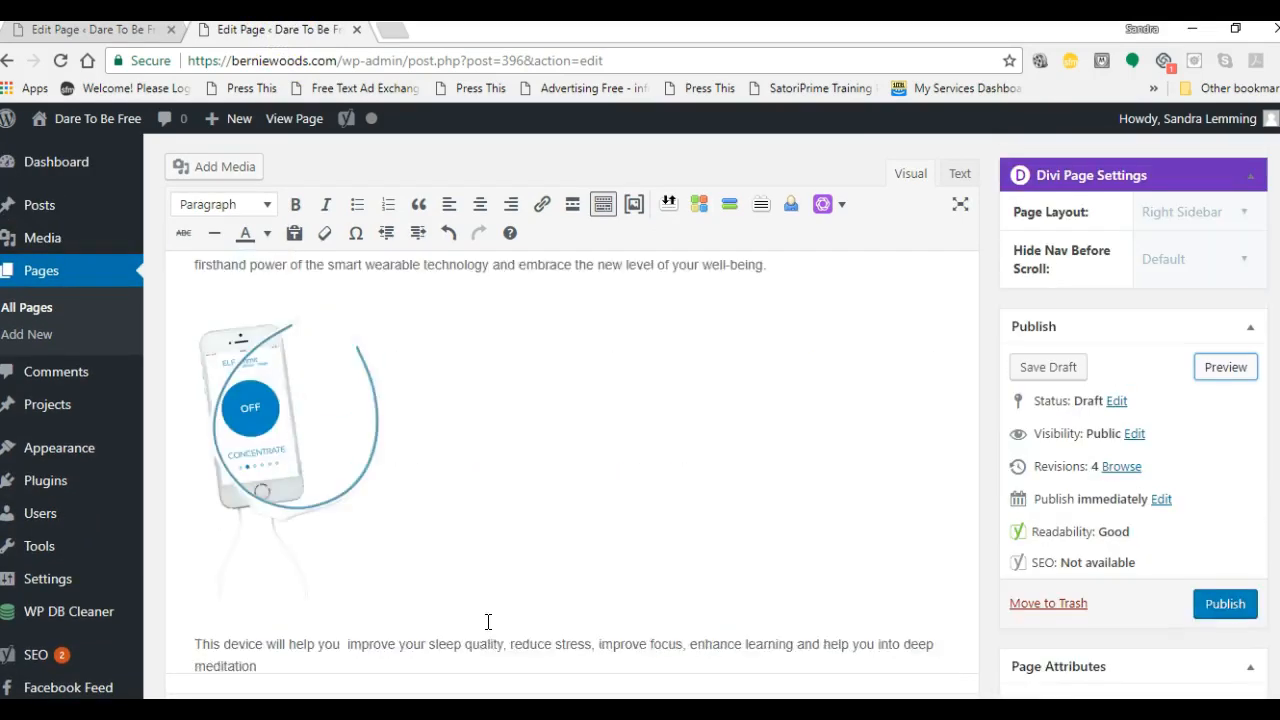
{"action": "scroll", "coordinate": [488, 622], "scroll_direction": "up", "scroll_amount": 5}
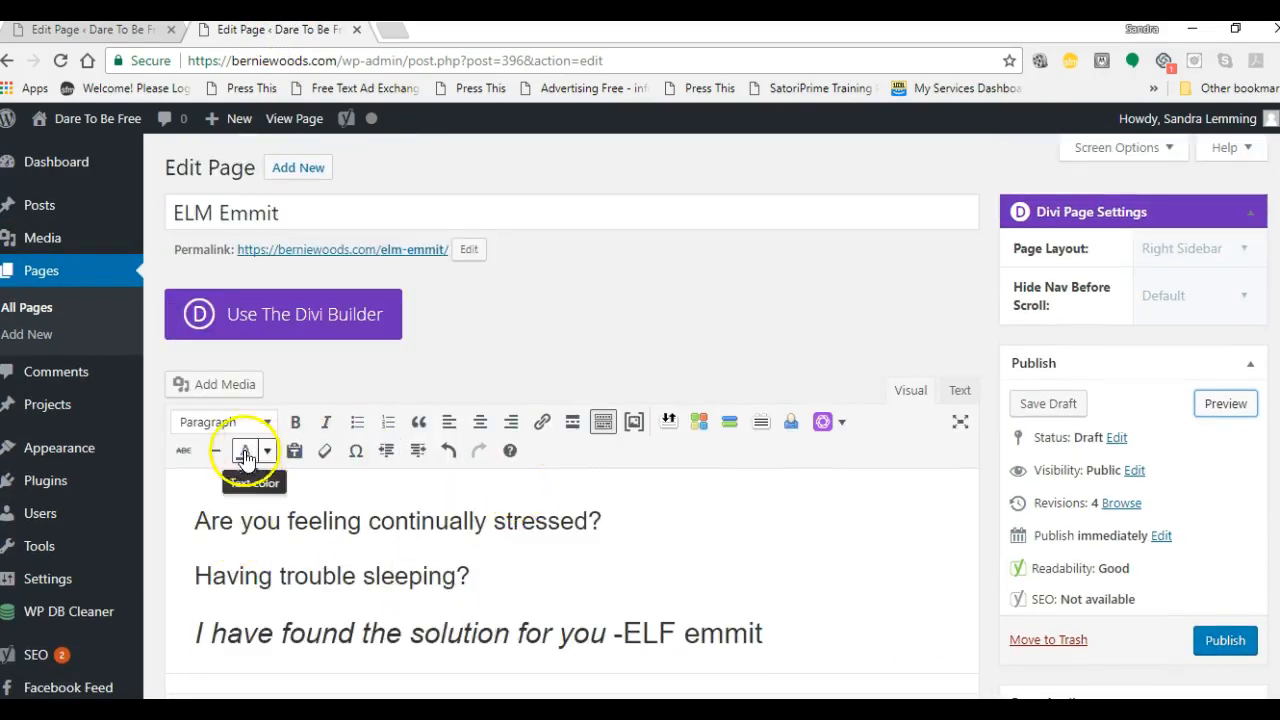
Step: Return to the How To Create a Page draft, set its visibility to Private and publish it
{"action": "left_click", "coordinate": [84, 31]}
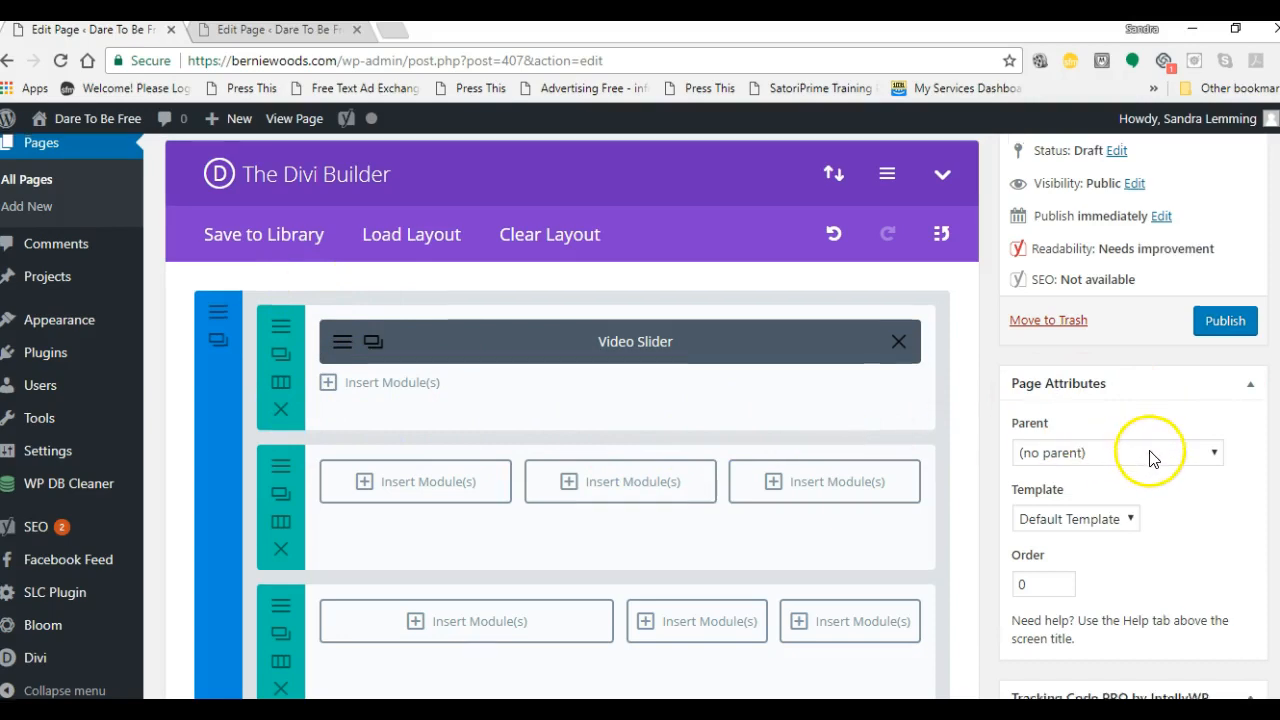
{"action": "scroll", "coordinate": [1140, 430], "scroll_direction": "up", "scroll_amount": 1}
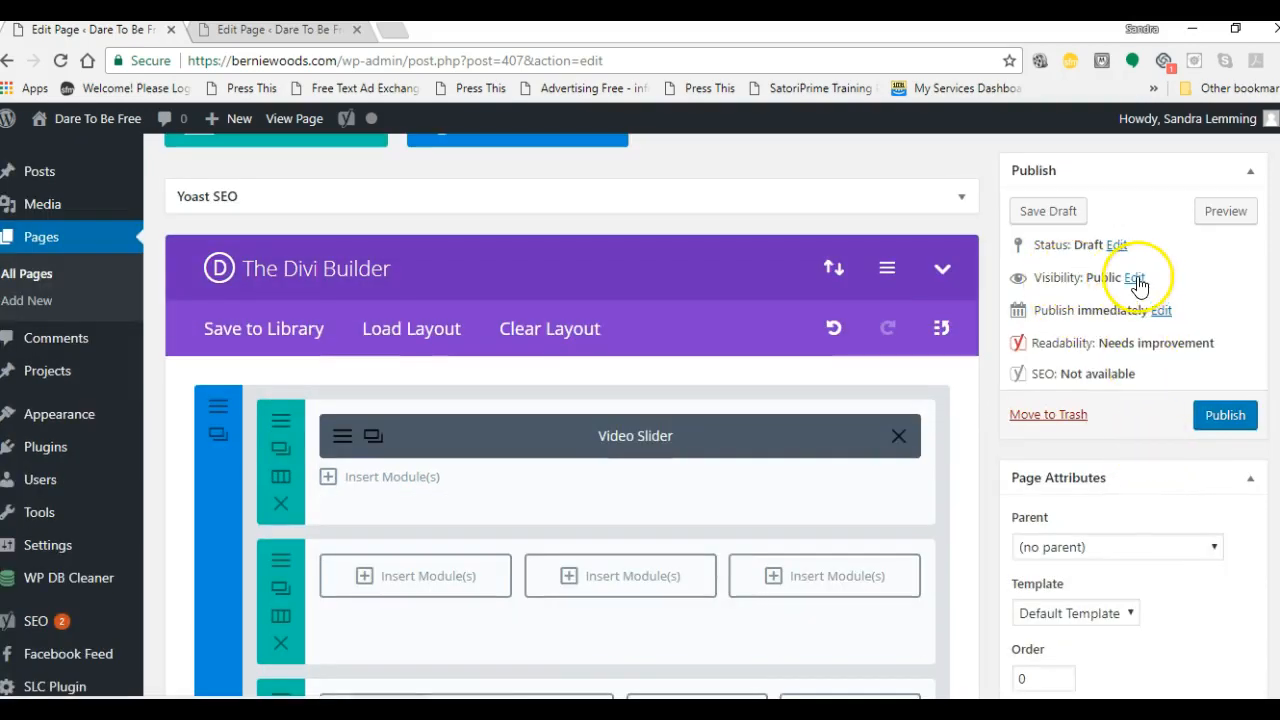
{"action": "left_click", "coordinate": [1136, 278]}
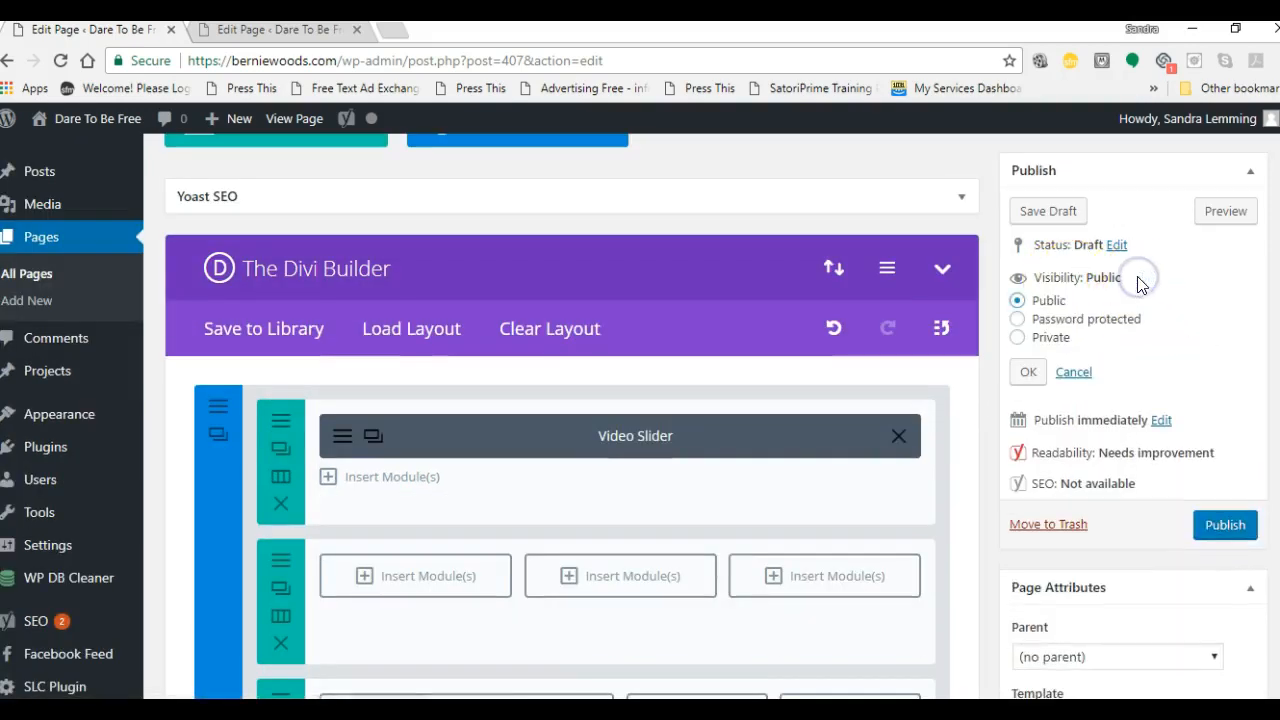
{"action": "left_click", "coordinate": [1017, 338]}
{"action": "left_click", "coordinate": [1028, 372]}
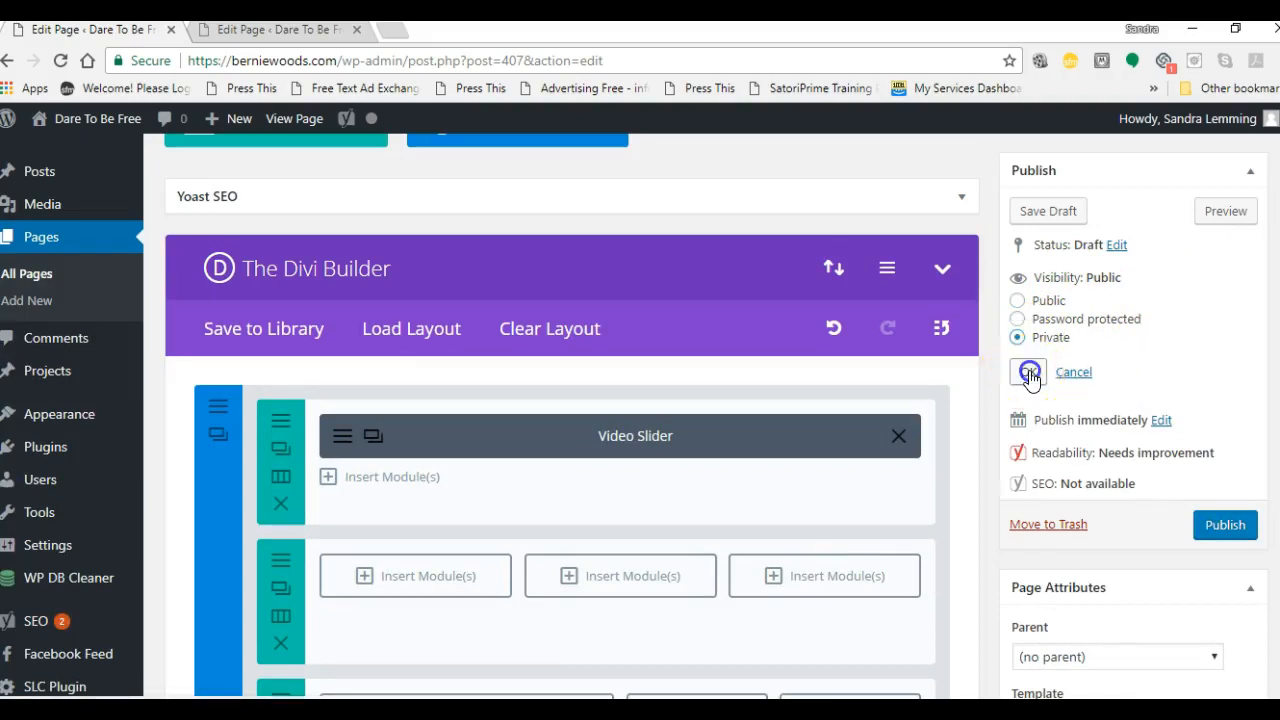
{"action": "left_click", "coordinate": [1226, 416]}
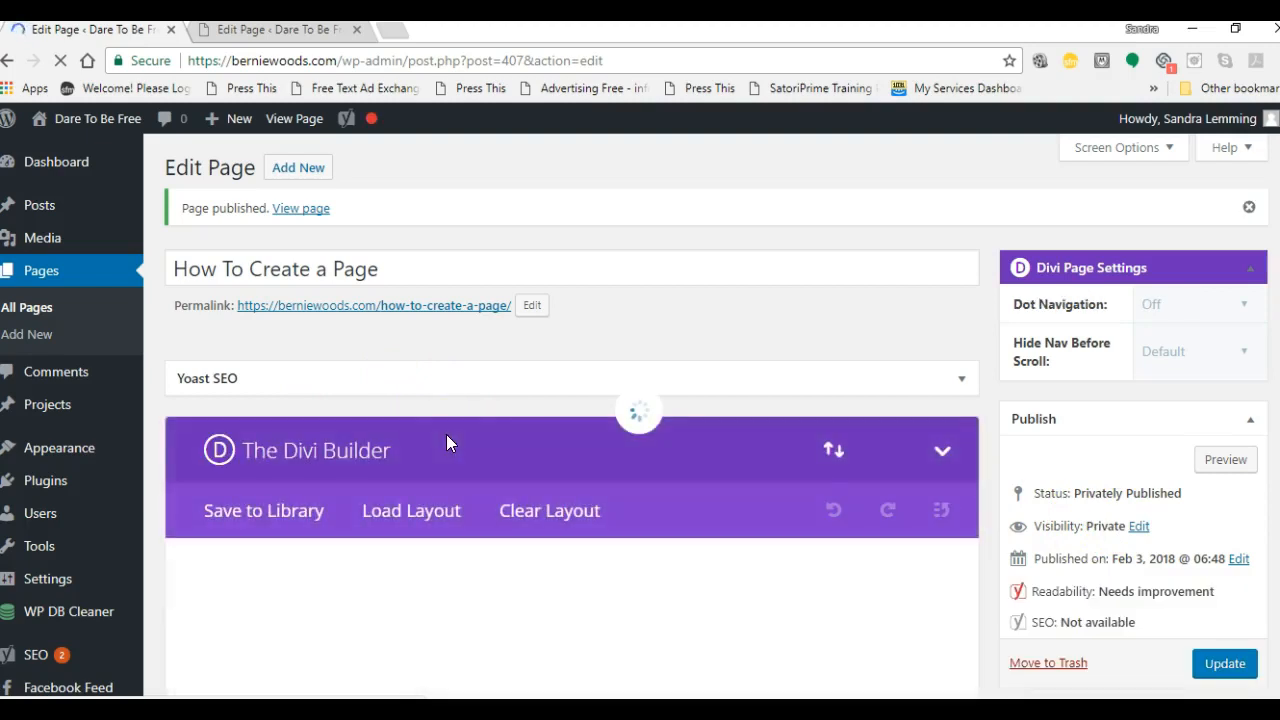
Step: Check the published page's builder layout and publish details, and preview the ELM Emmit draft from its own tab
{"action": "left_click", "coordinate": [457, 442]}
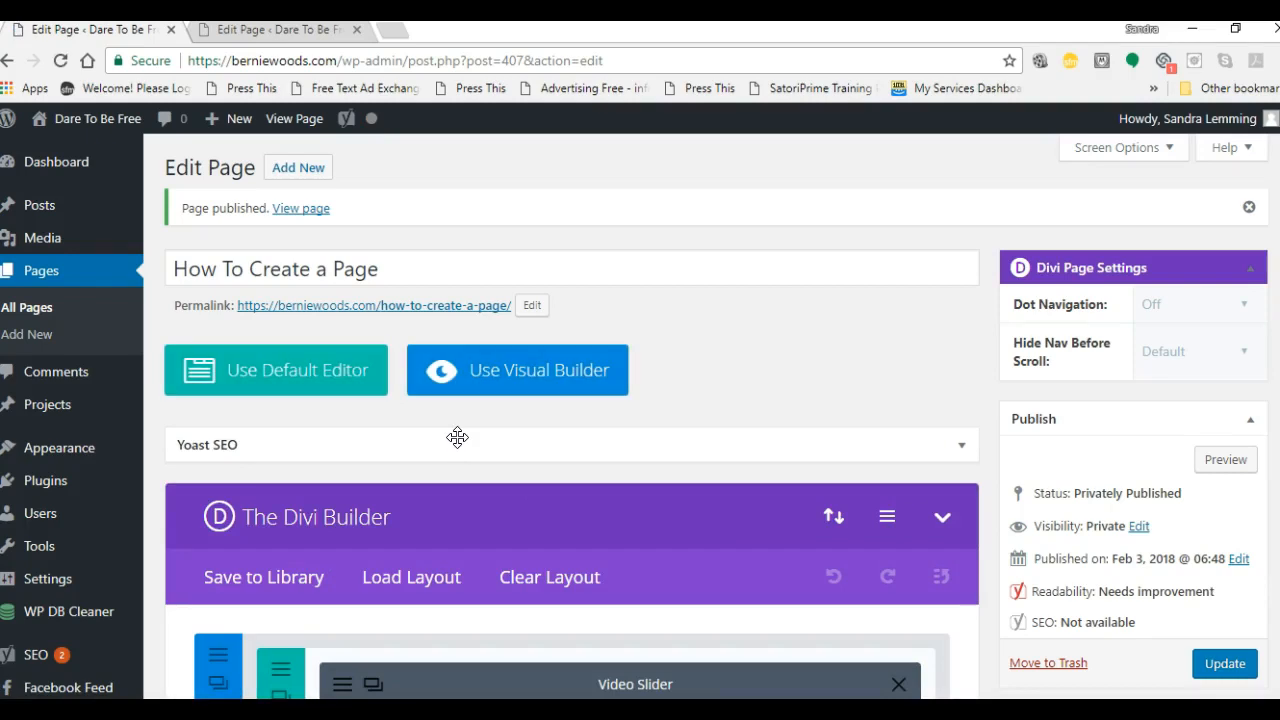
{"action": "scroll", "coordinate": [457, 437], "scroll_direction": "down", "scroll_amount": 2}
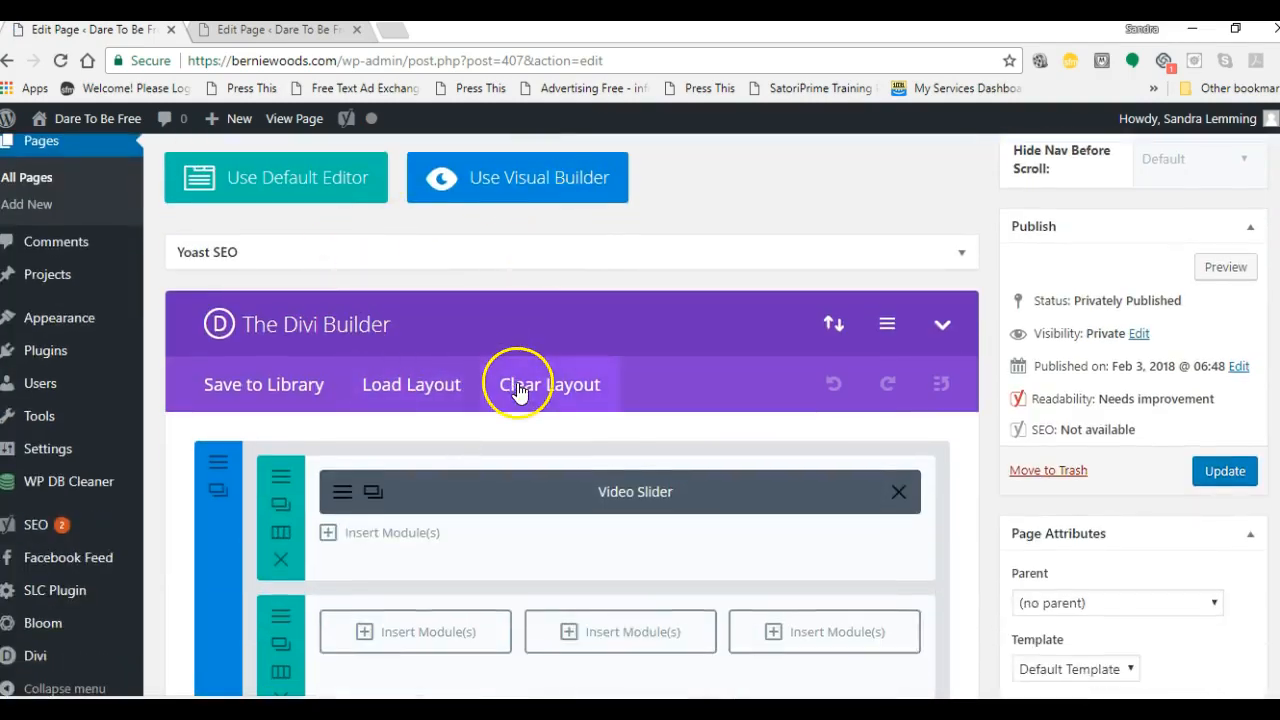
{"action": "scroll", "coordinate": [518, 390], "scroll_direction": "down", "scroll_amount": 1}
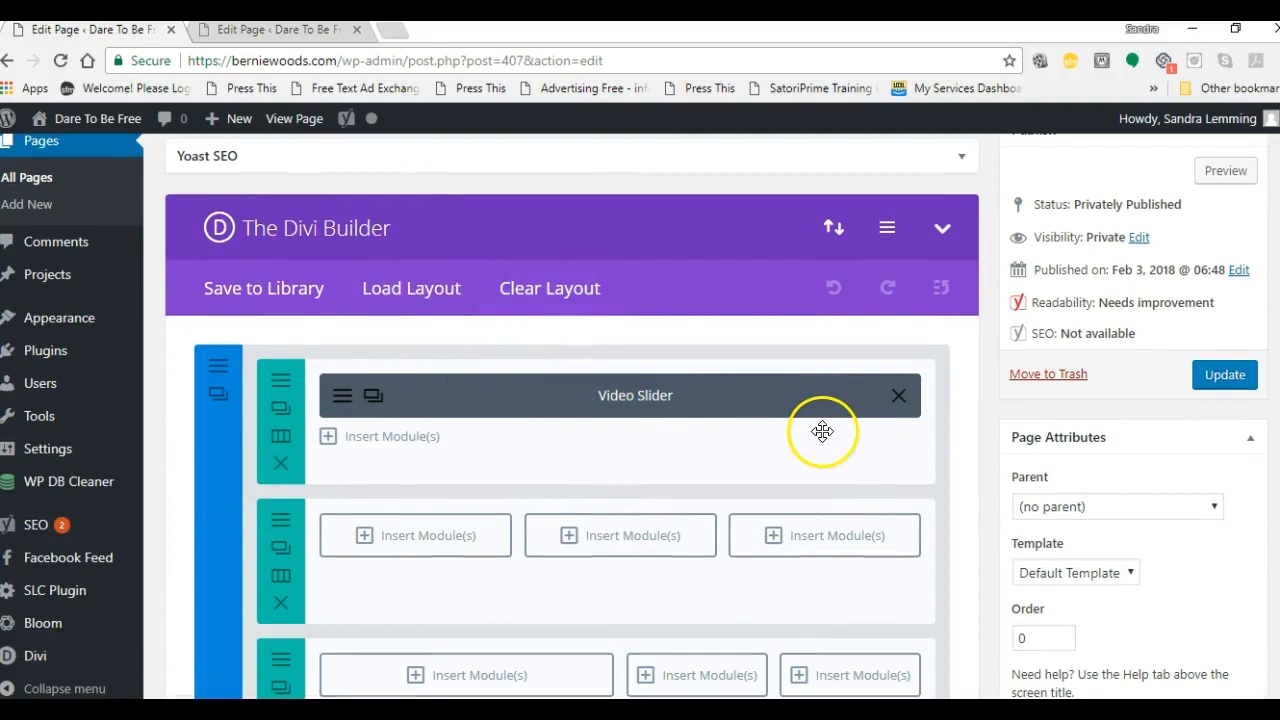
{"action": "scroll", "coordinate": [746, 483], "scroll_direction": "up", "scroll_amount": 2}
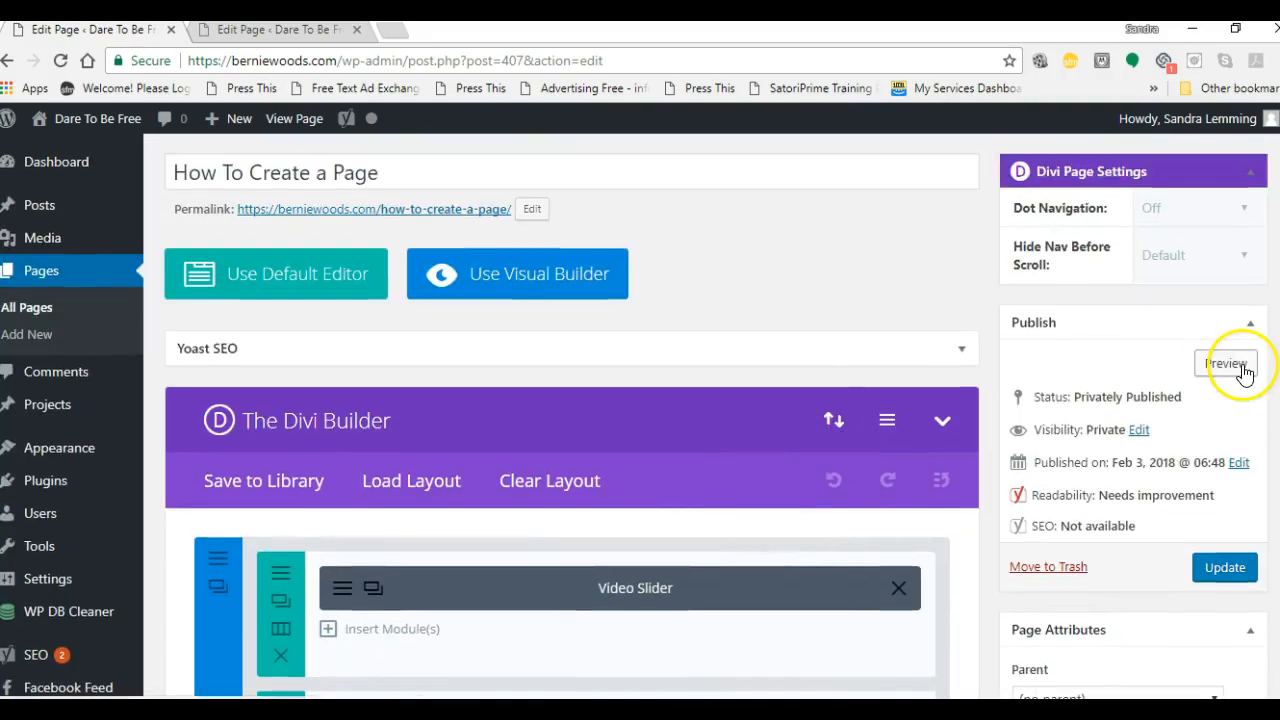
{"action": "left_click", "coordinate": [318, 32]}
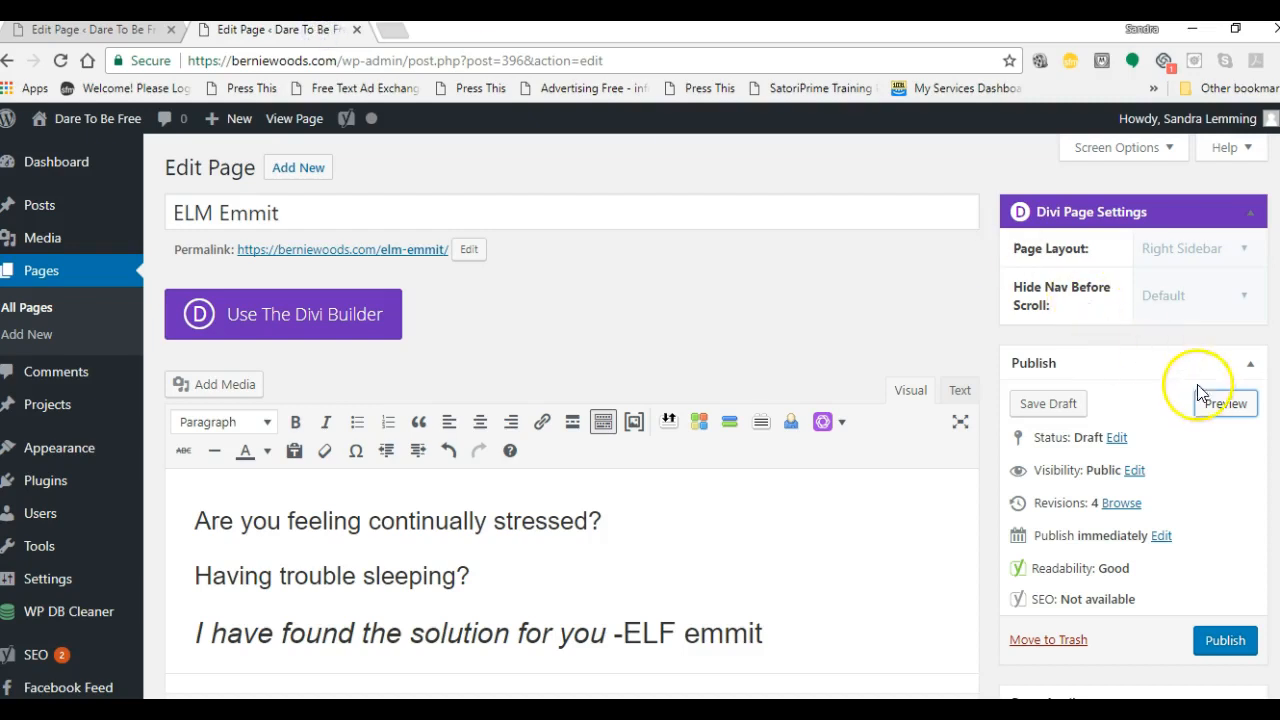
{"action": "left_click", "coordinate": [1226, 404]}
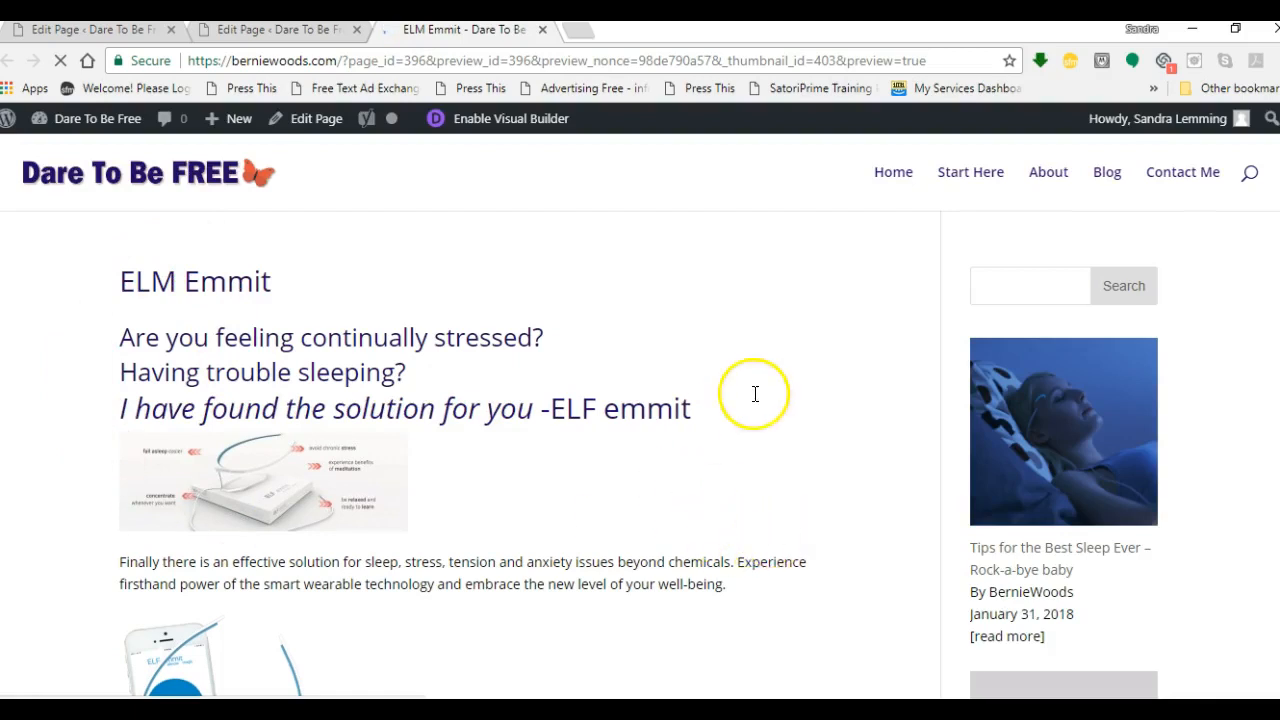
Step: Return to the How To Create a Page editor and view the published page on the site
{"action": "left_click", "coordinate": [100, 29]}
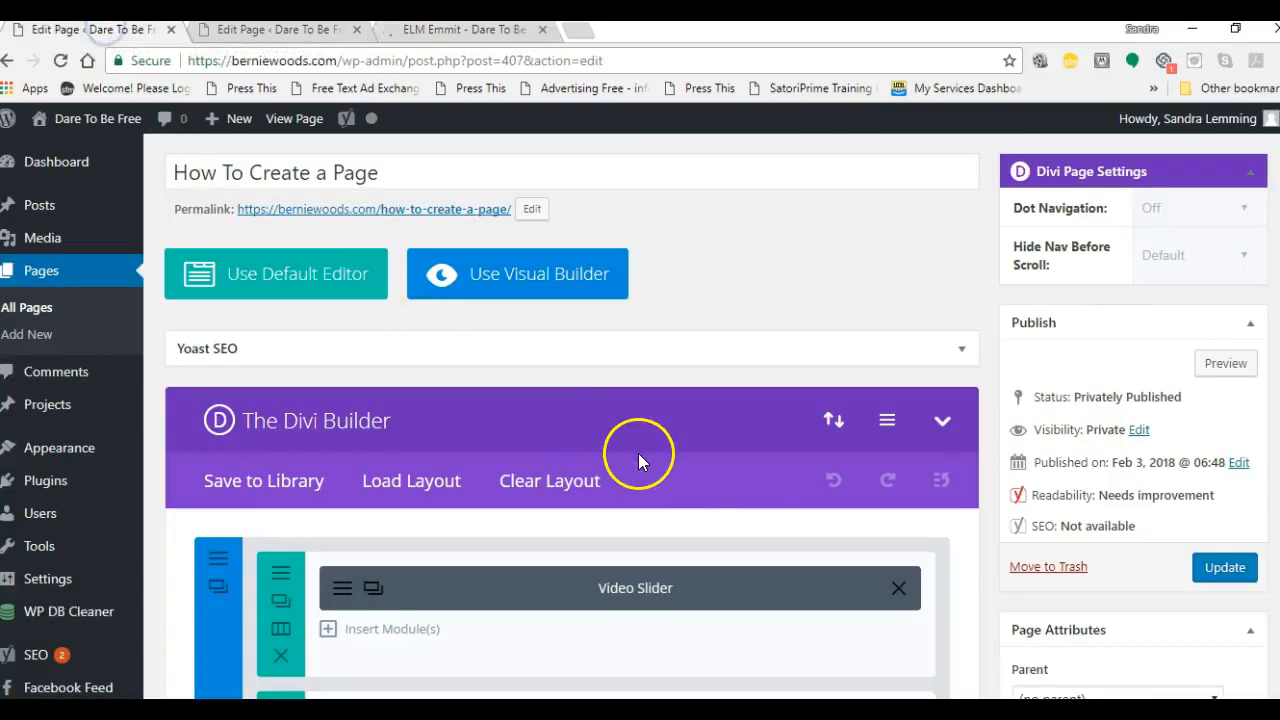
{"action": "scroll", "coordinate": [581, 359], "scroll_direction": "up", "scroll_amount": 1}
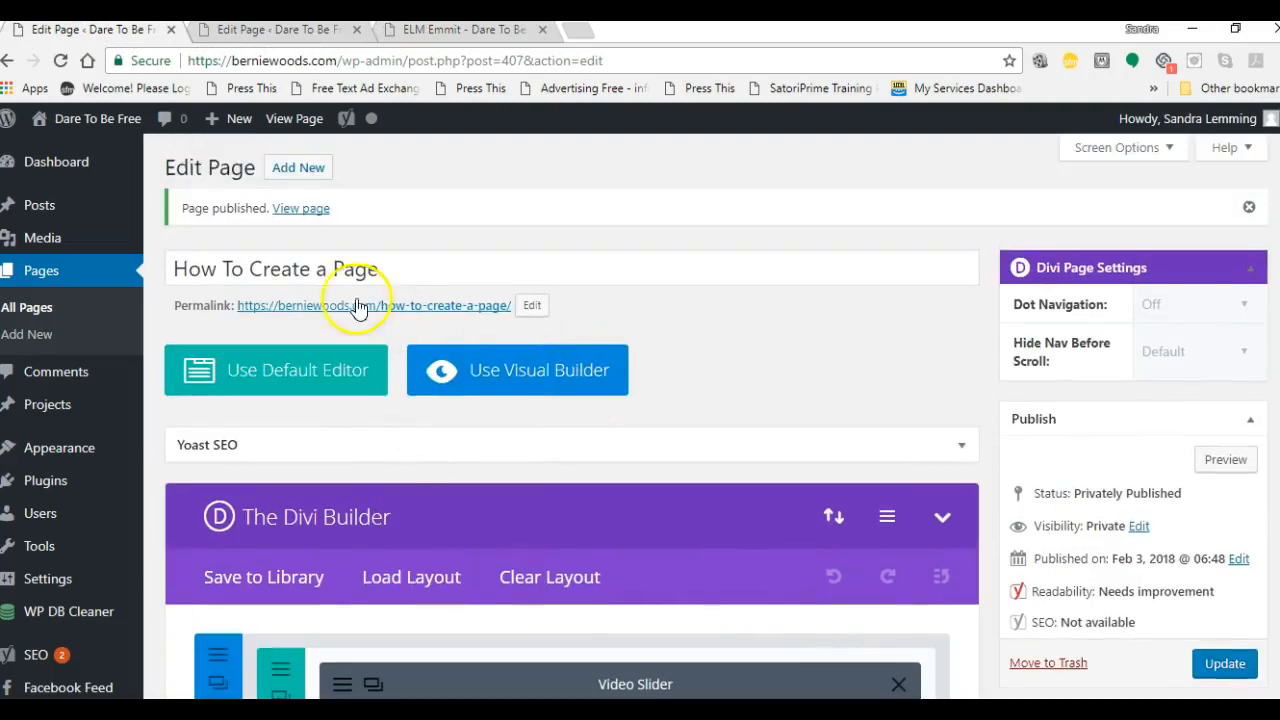
{"action": "left_click", "coordinate": [302, 212]}
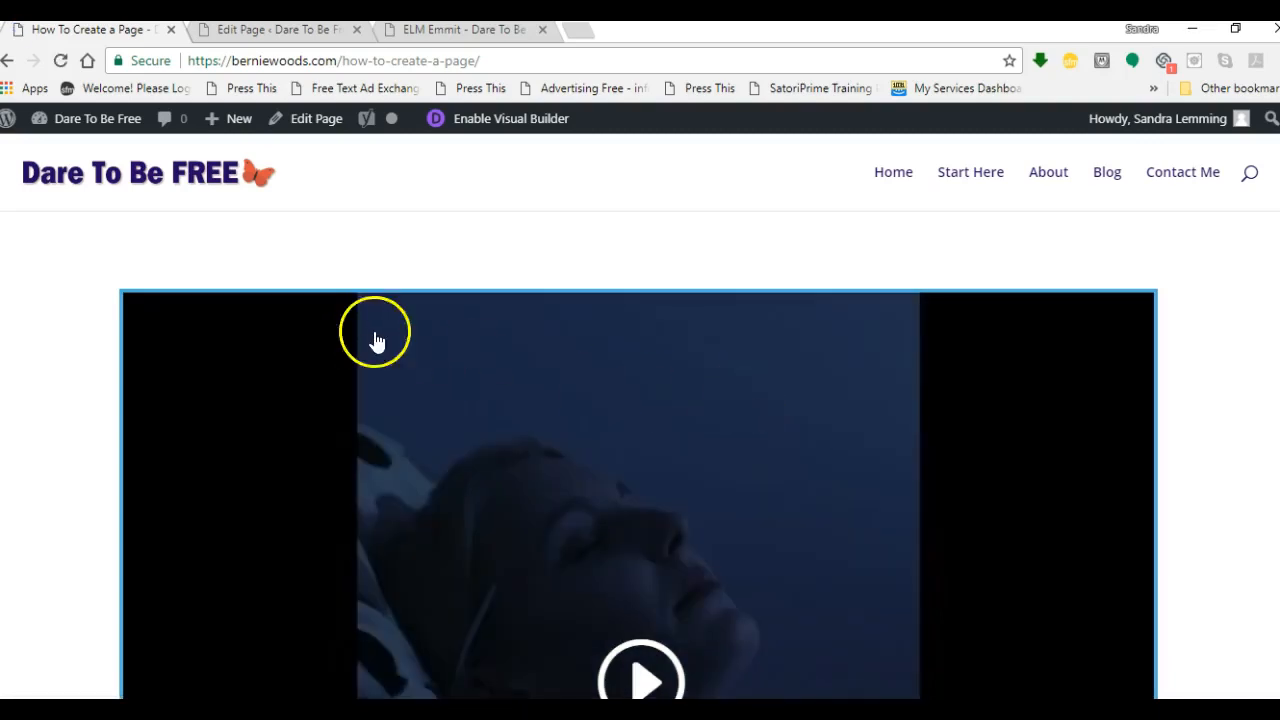
Step: Play the embedded ELF emmit video on the published How To Create a Page, check how it displays, and pause it
{"action": "scroll", "coordinate": [1066, 462], "scroll_direction": "down", "scroll_amount": 5}
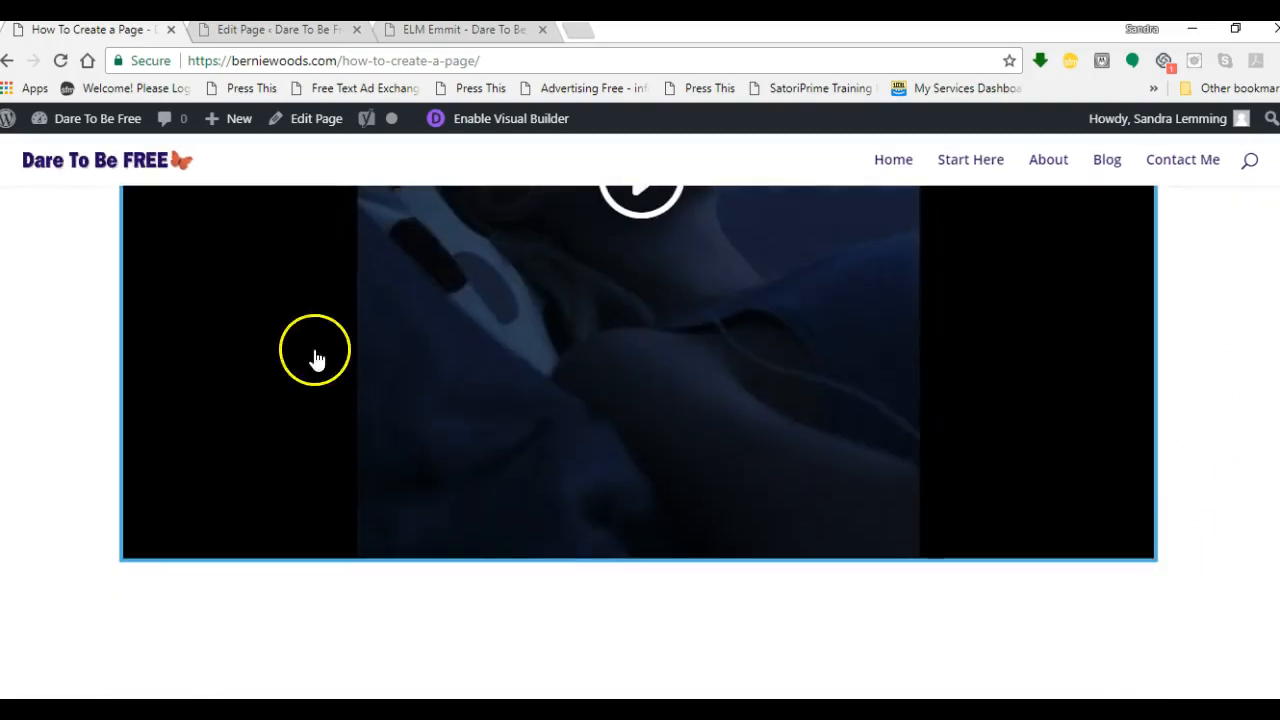
{"action": "scroll", "coordinate": [397, 417], "scroll_direction": "up", "scroll_amount": 2}
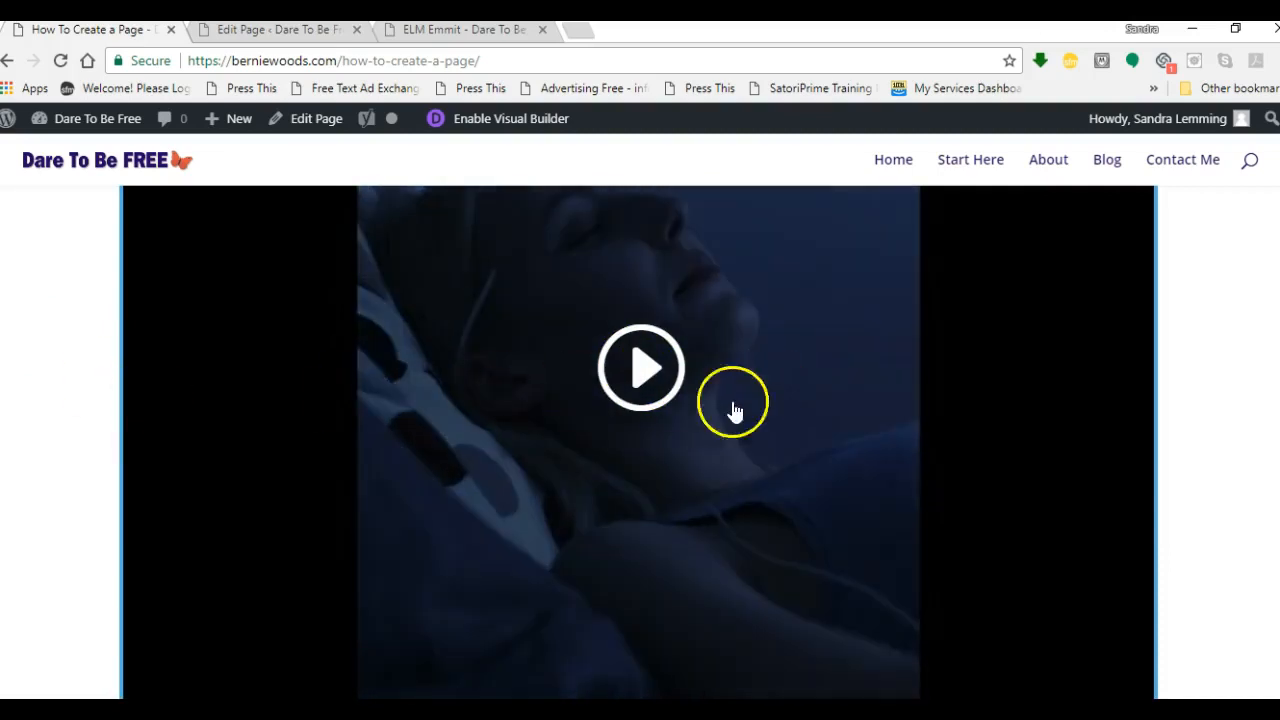
{"action": "left_click", "coordinate": [643, 367]}
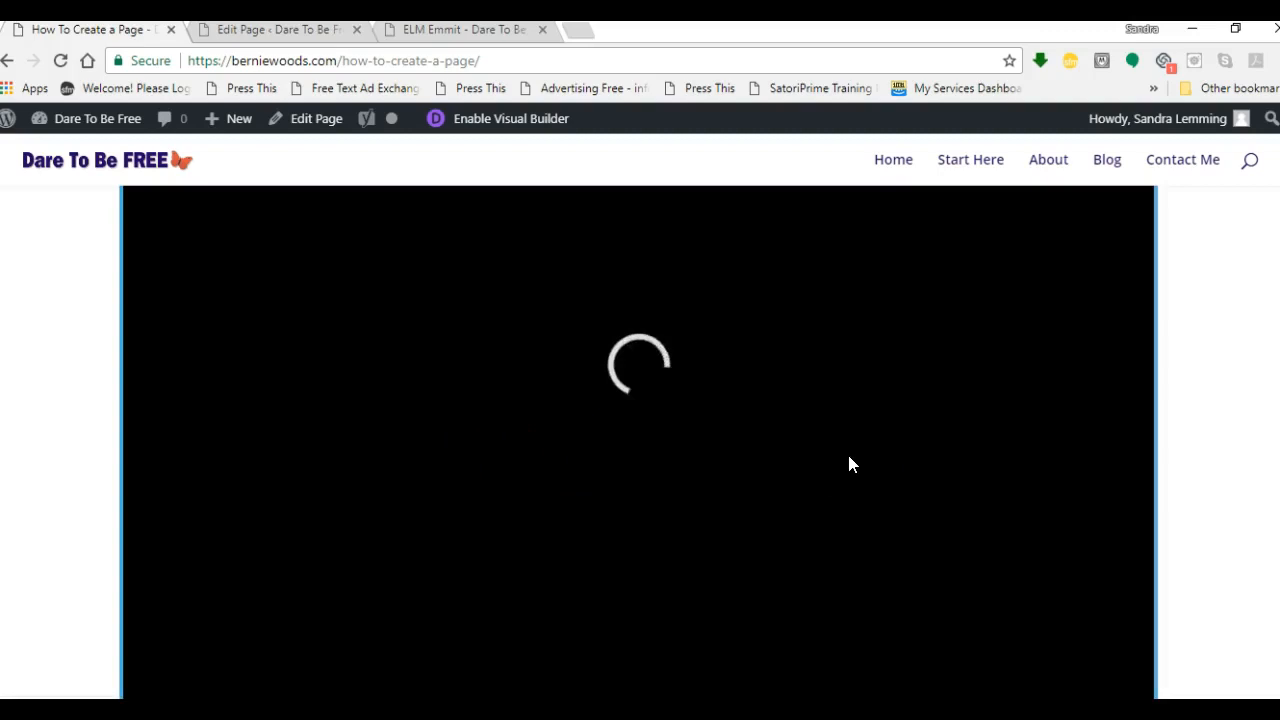
{"action": "left_click", "coordinate": [926, 467]}
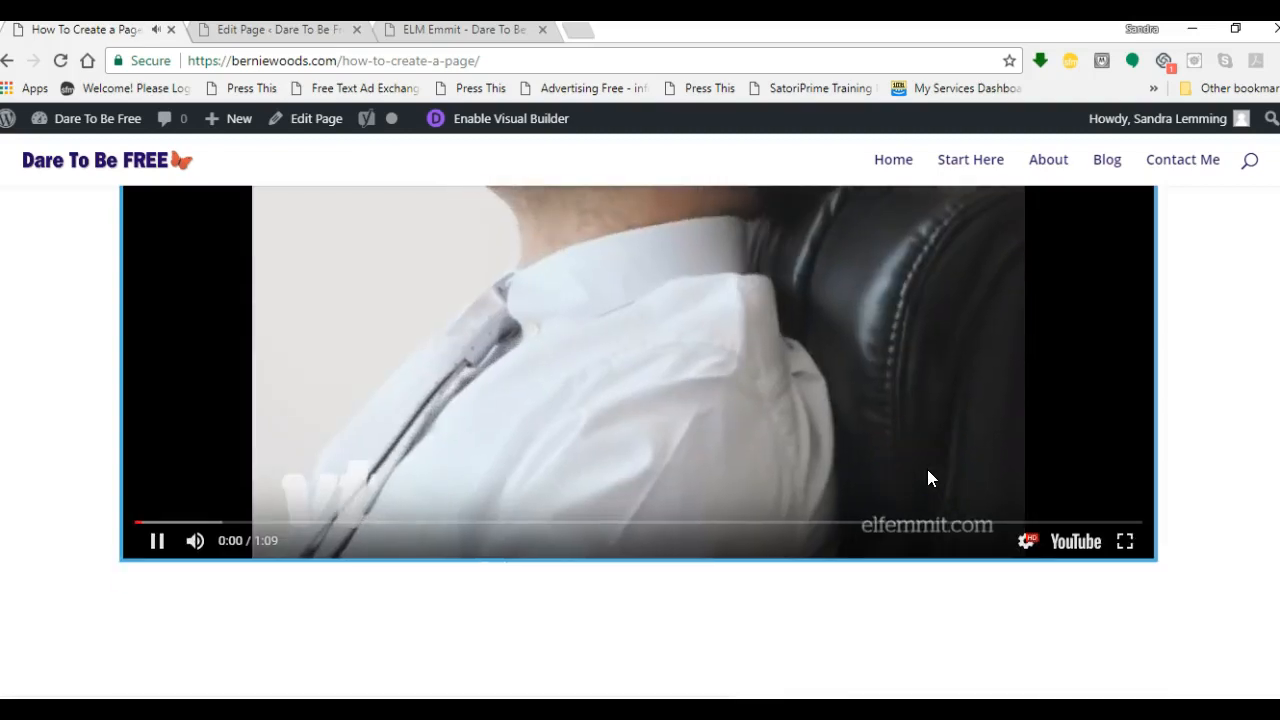
{"action": "scroll", "coordinate": [928, 470], "scroll_direction": "up", "scroll_amount": 2}
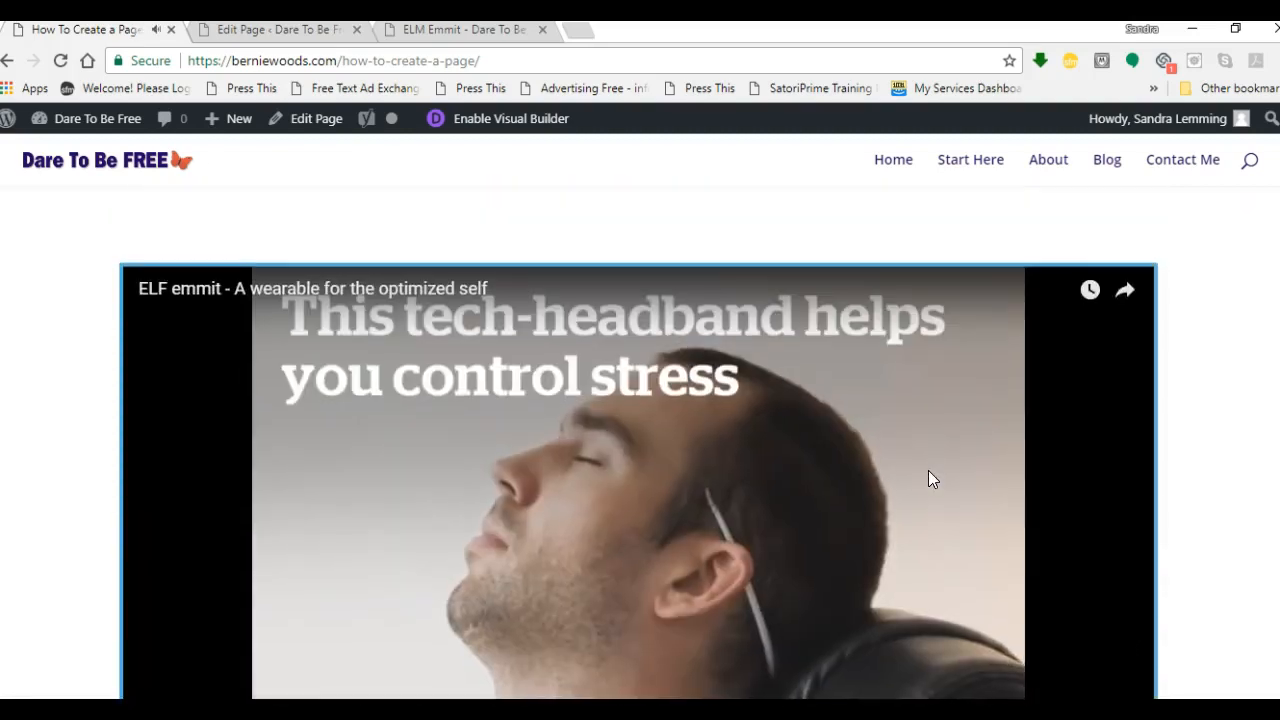
{"action": "scroll", "coordinate": [928, 479], "scroll_direction": "down", "scroll_amount": 2}
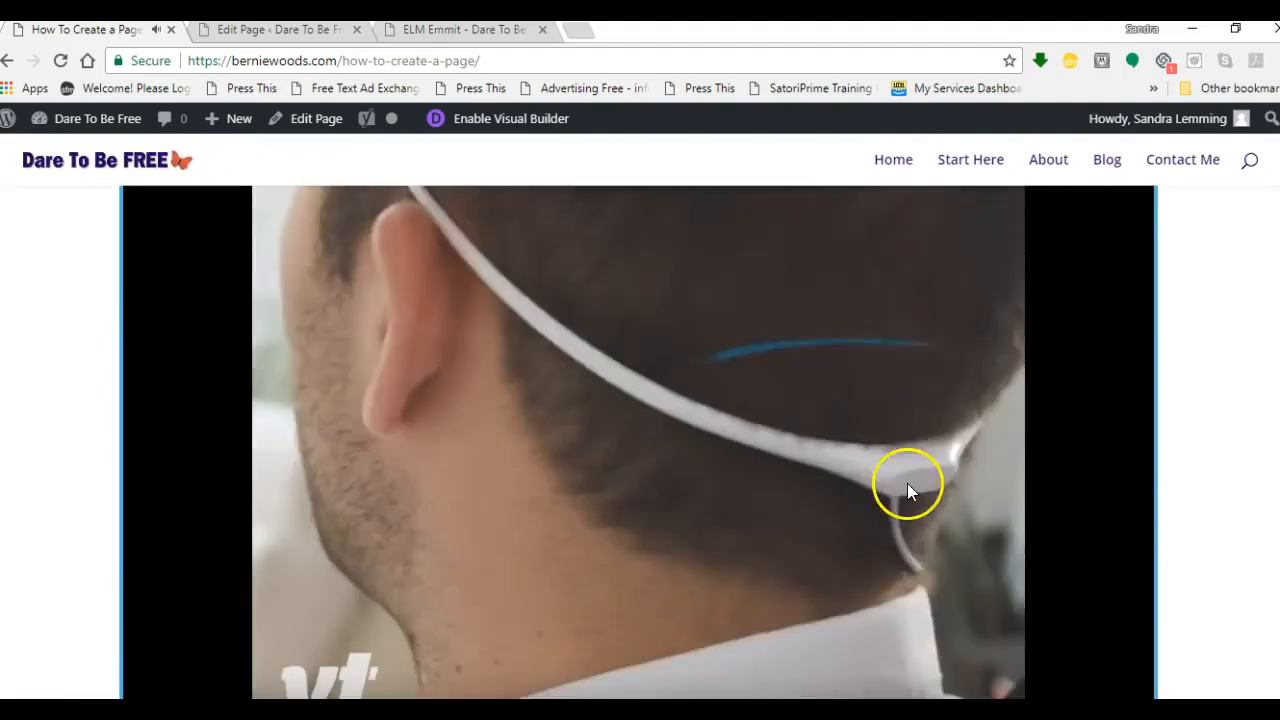
{"action": "scroll", "coordinate": [451, 520], "scroll_direction": "down", "scroll_amount": 2}
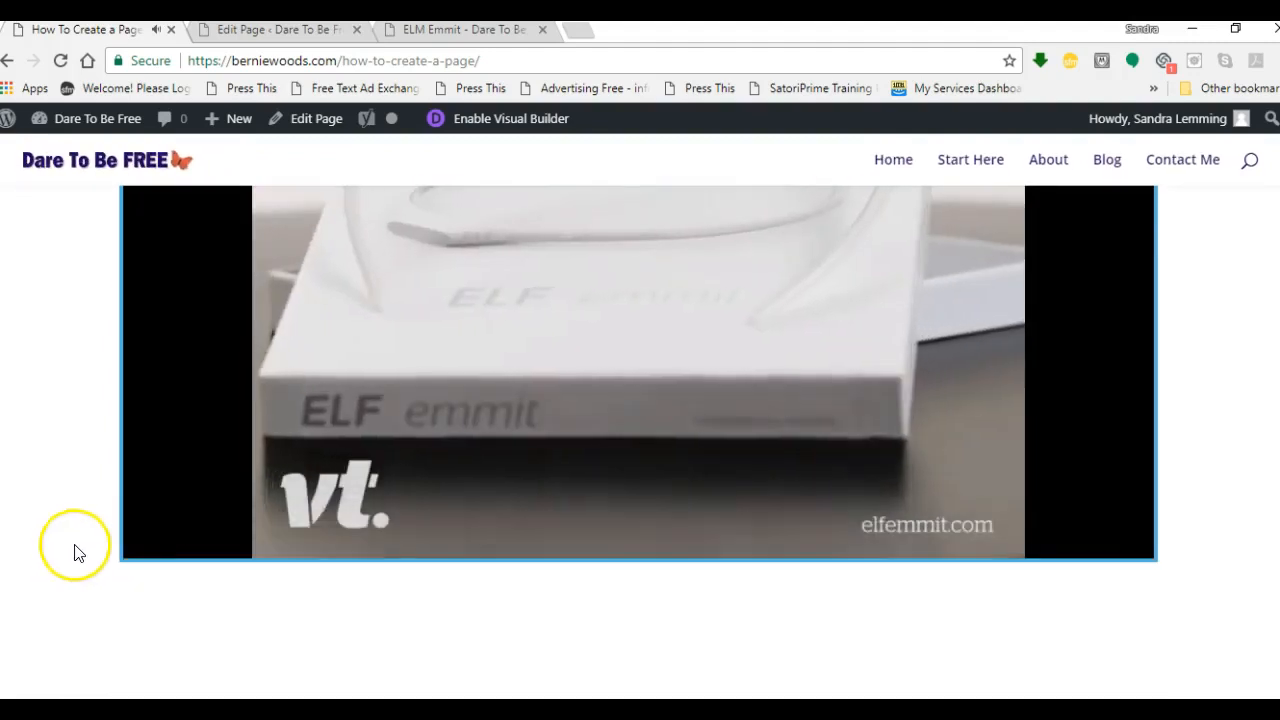
{"action": "left_click", "coordinate": [160, 551]}
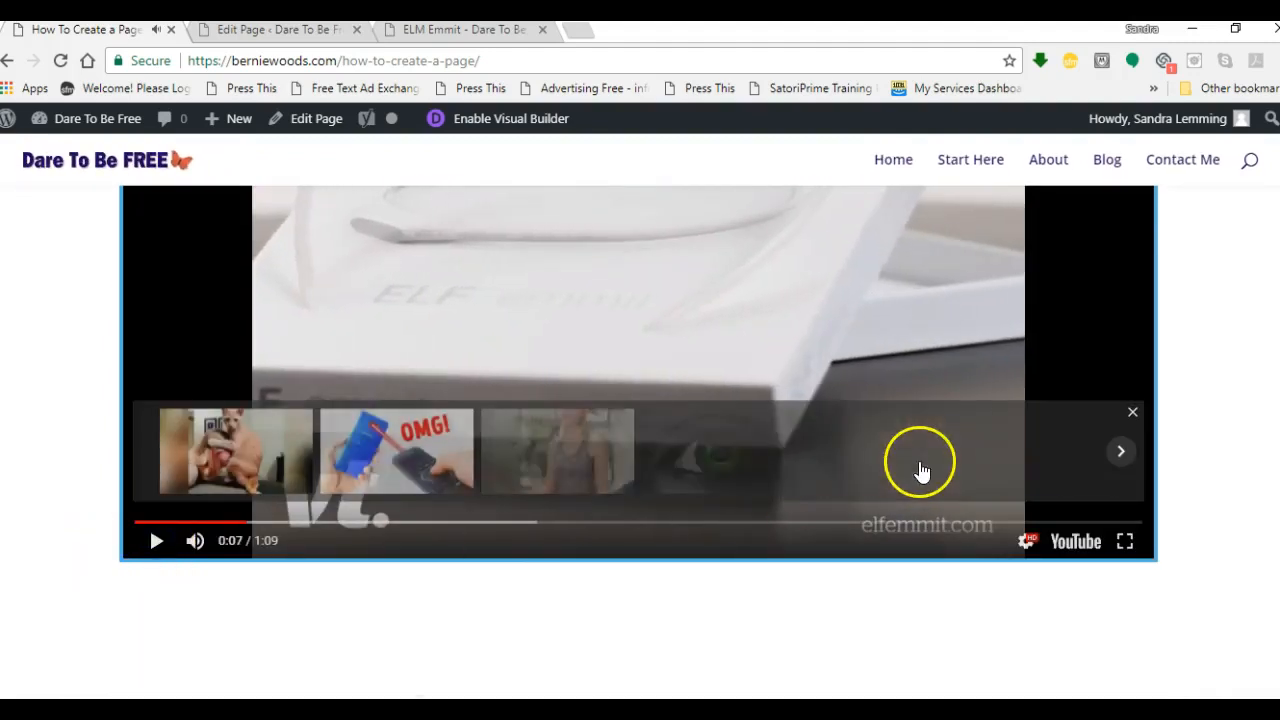
{"action": "scroll", "coordinate": [798, 488], "scroll_direction": "up", "scroll_amount": 3}
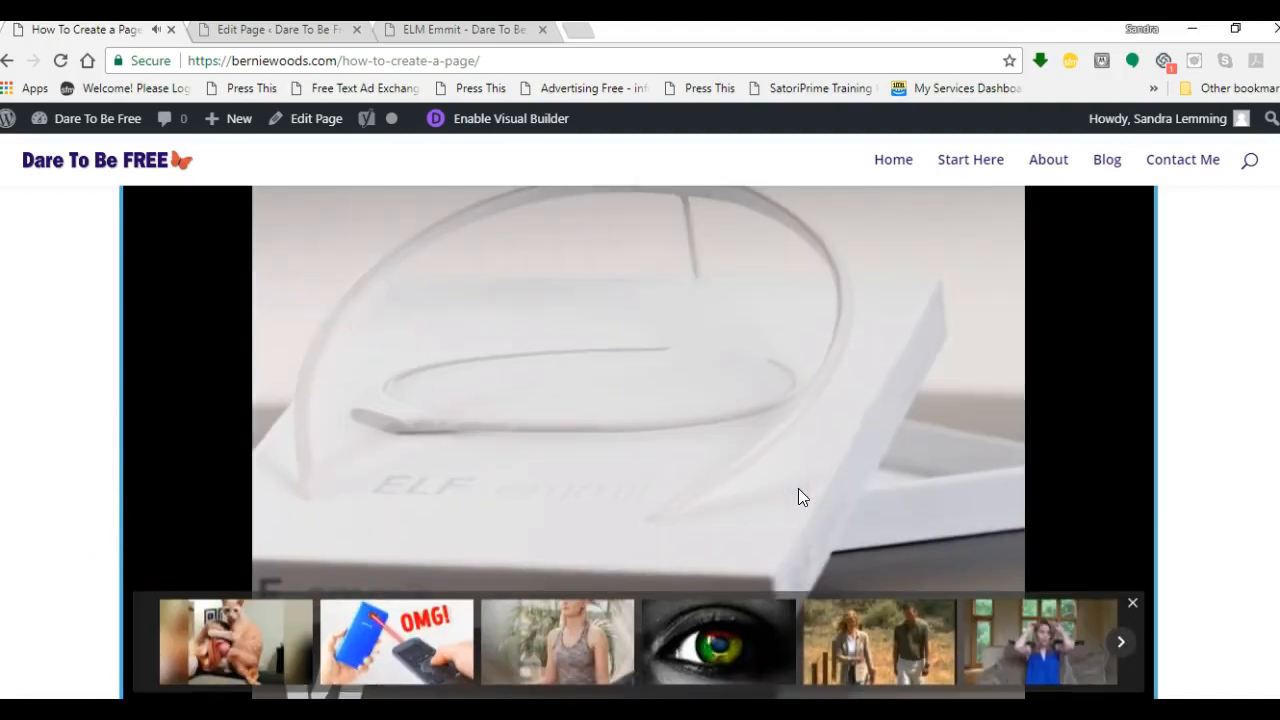
{"action": "scroll", "coordinate": [798, 488], "scroll_direction": "up", "scroll_amount": 2}
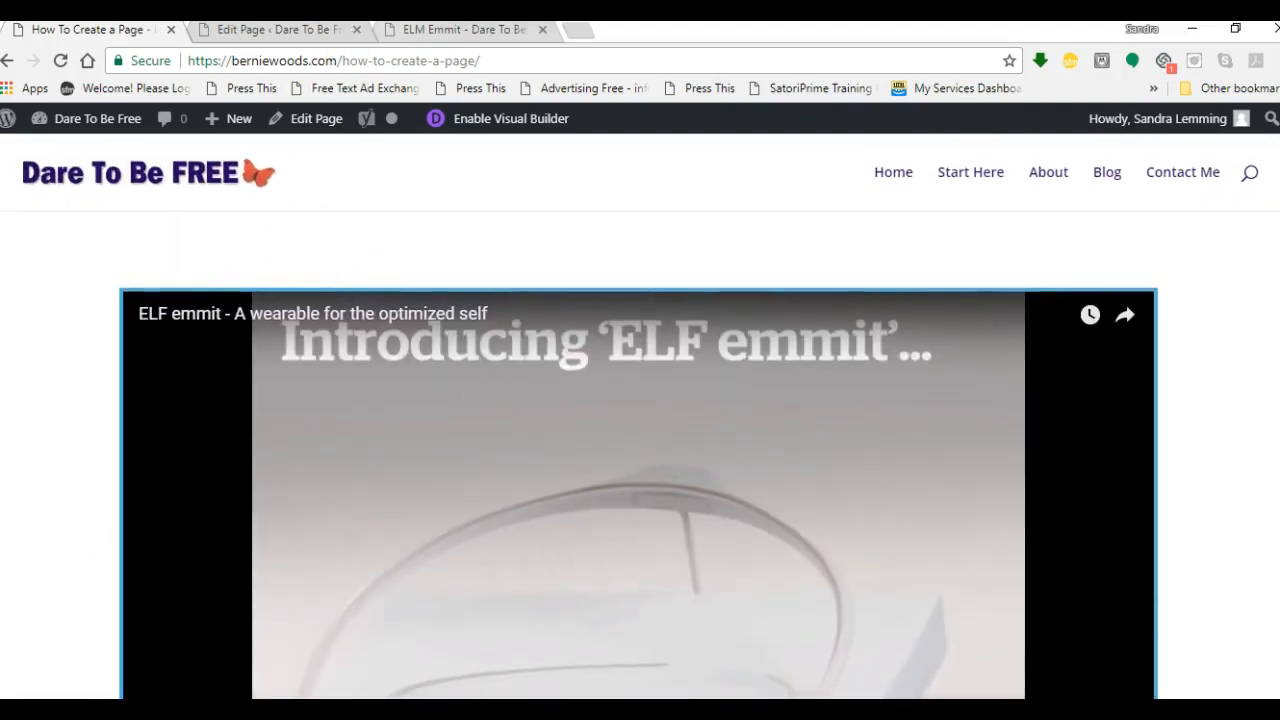
Step: Compare the published page with the ELM Emmit preview in the other tab, and open How To Create a Page for editing
{"action": "left_click", "coordinate": [463, 31]}
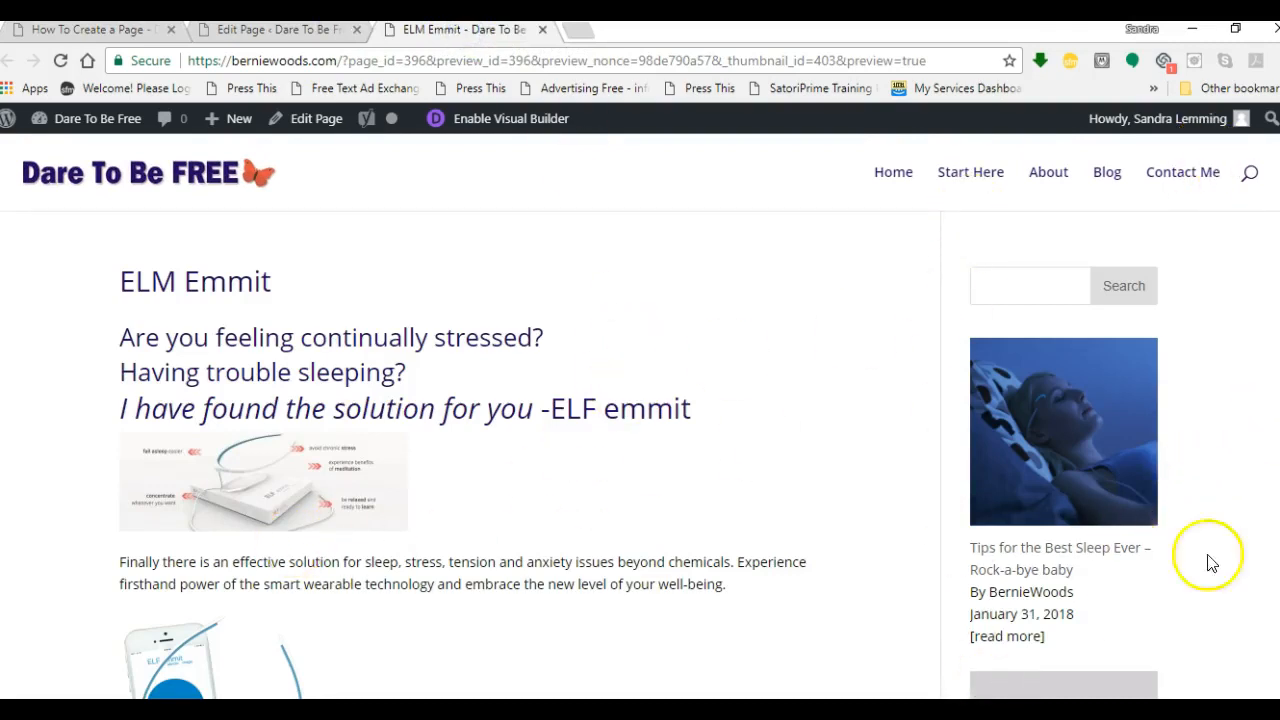
{"action": "left_click", "coordinate": [126, 31]}
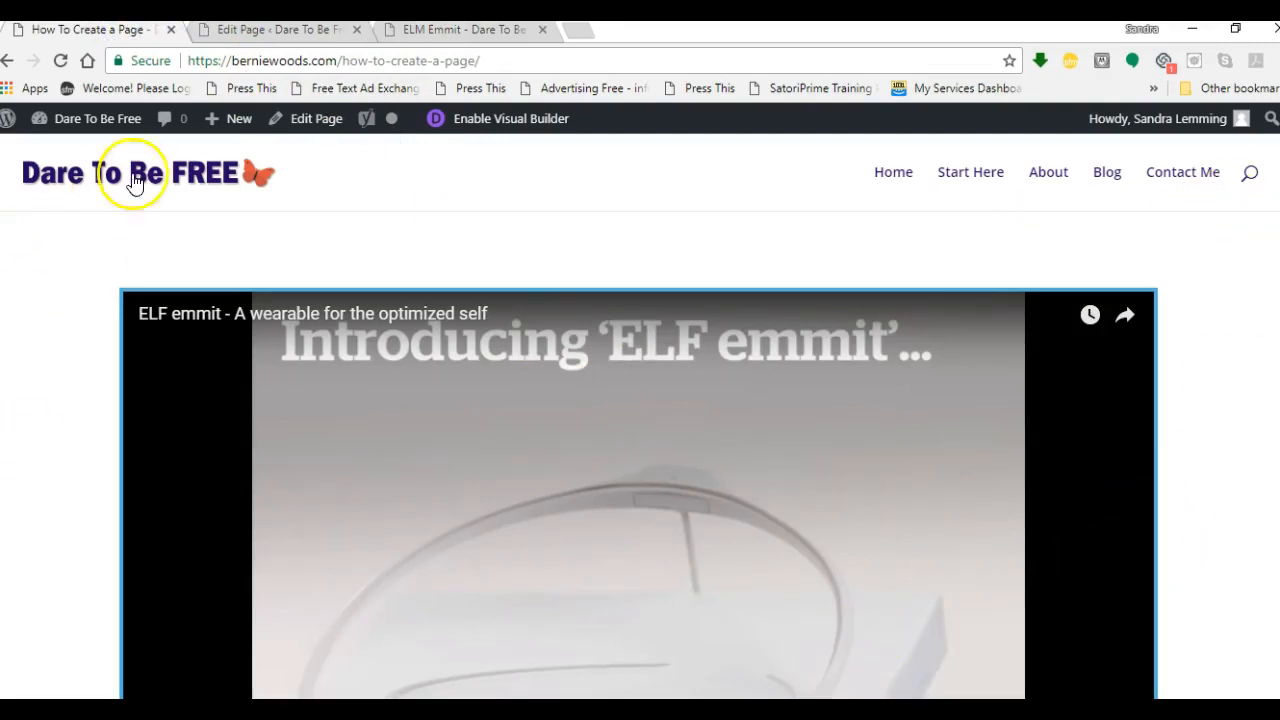
{"action": "left_click", "coordinate": [310, 122]}
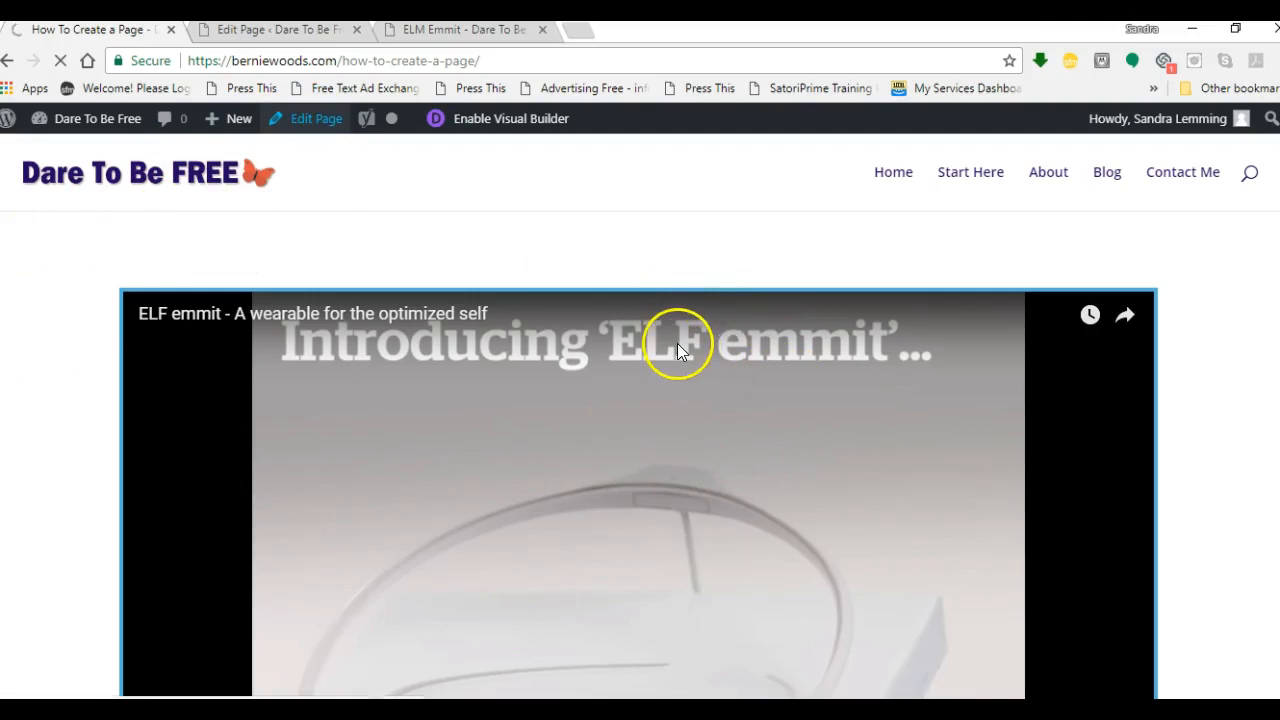